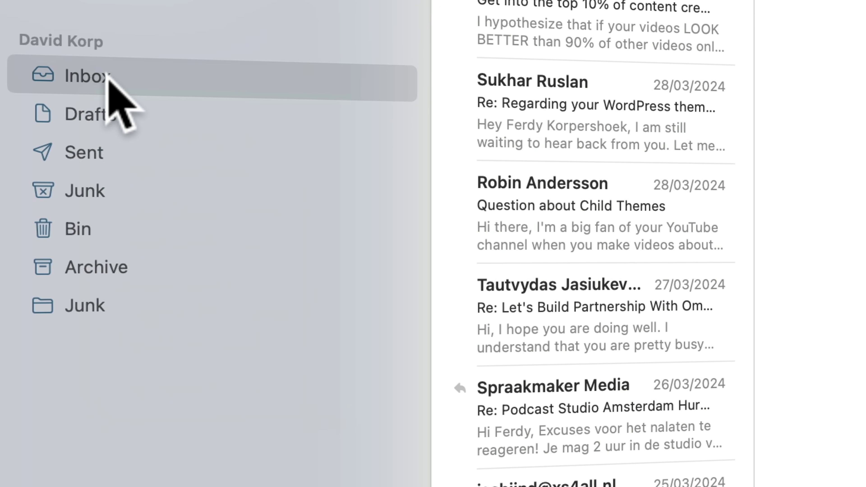
# Bring up the Export Mailbox option for the old account's Inbox and Sent mailboxes
pyautogui.rightClick(107, 81)
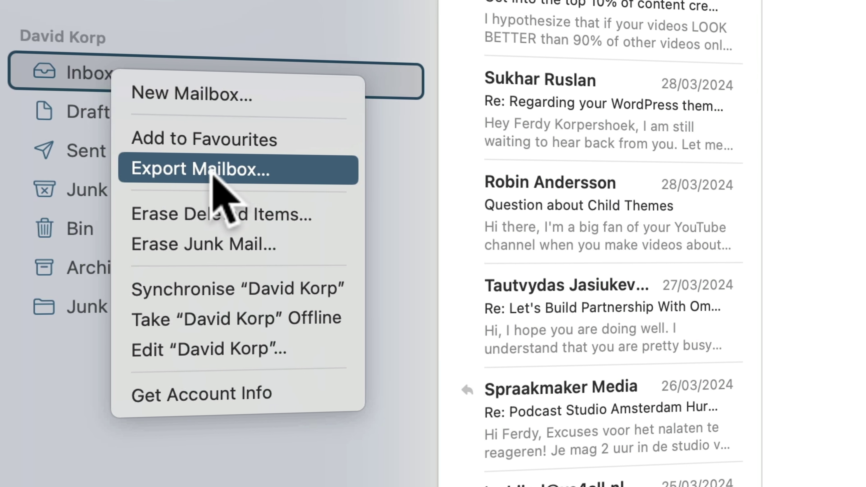
pyautogui.click(92, 151)
pyautogui.rightClick(92, 153)
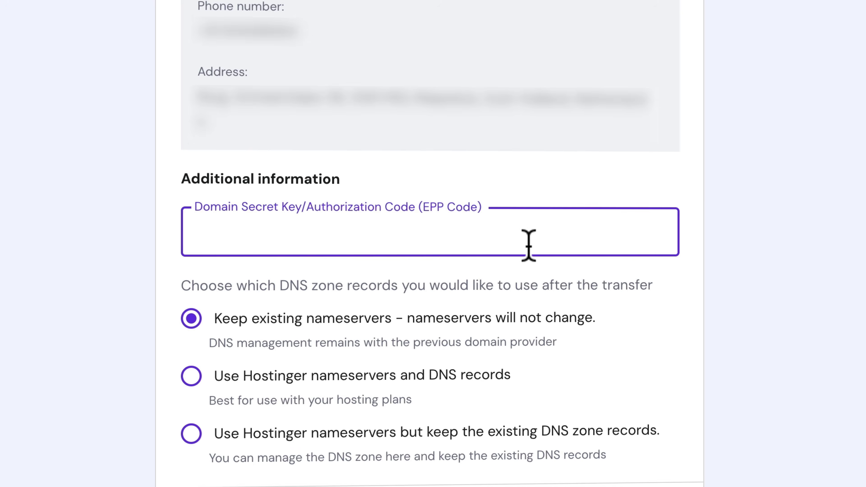
# Paste the domain authorization code, then drag the 20 old-inbox messages into the new account's Inbox
pyautogui.press('super+v')
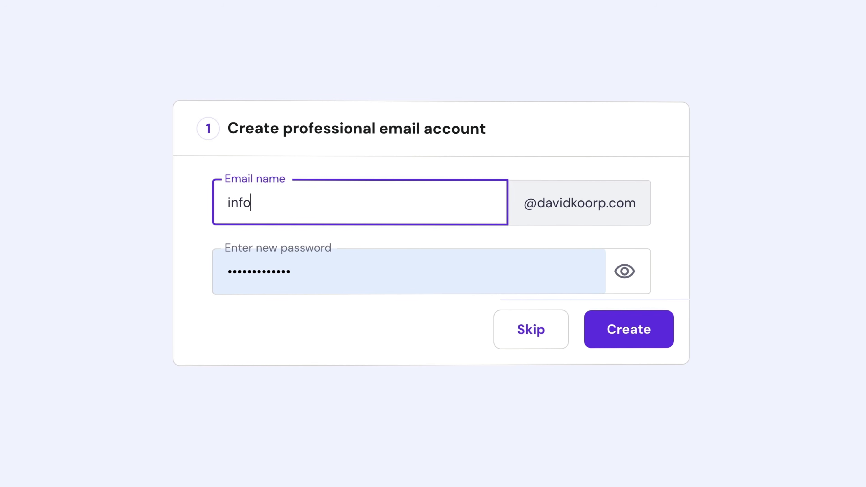
pyautogui.press('Tab')
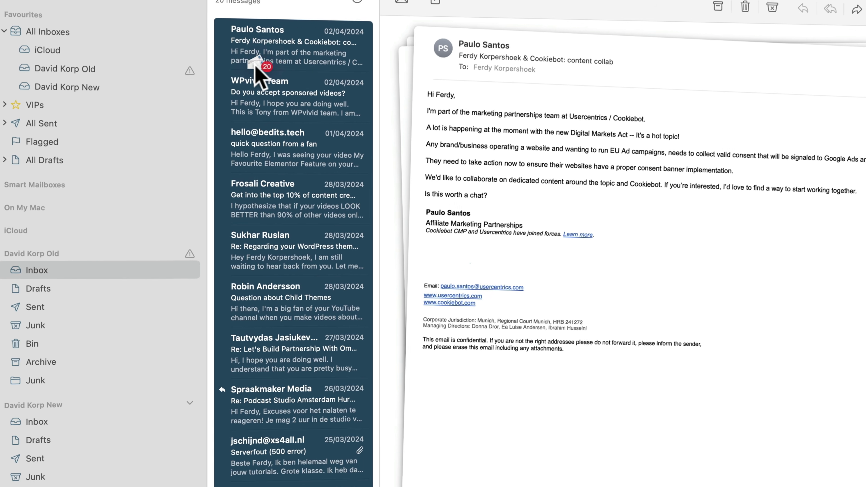
pyautogui.moveTo(251, 74); pyautogui.dragTo(55, 392)
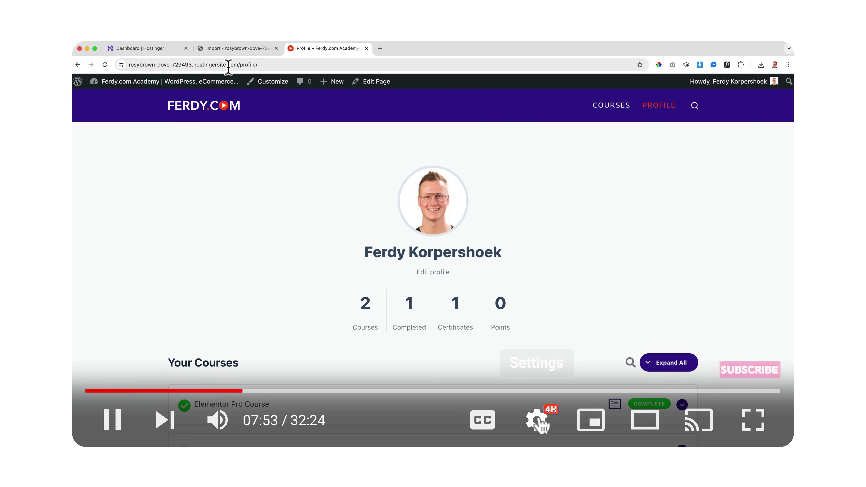
# Set the tutorial's playback speed to 0.5 and rewind about ten seconds
pyautogui.click(546, 411)
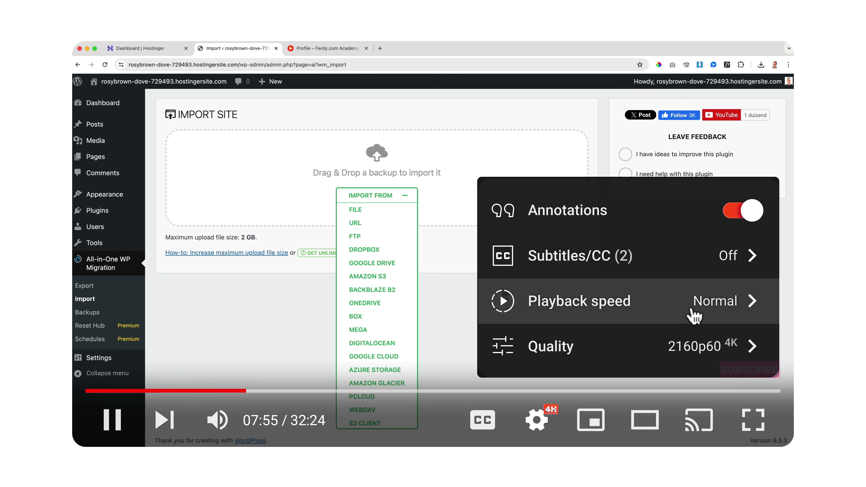
pyautogui.click(561, 312)
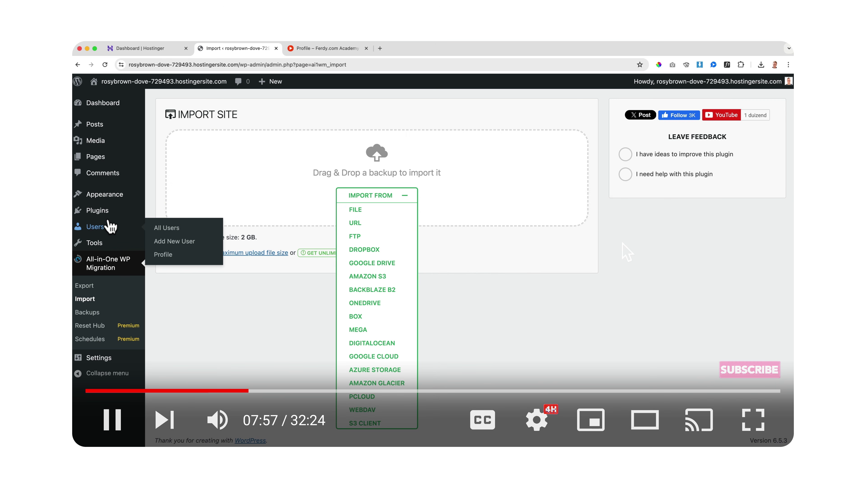
pyautogui.press('Left')
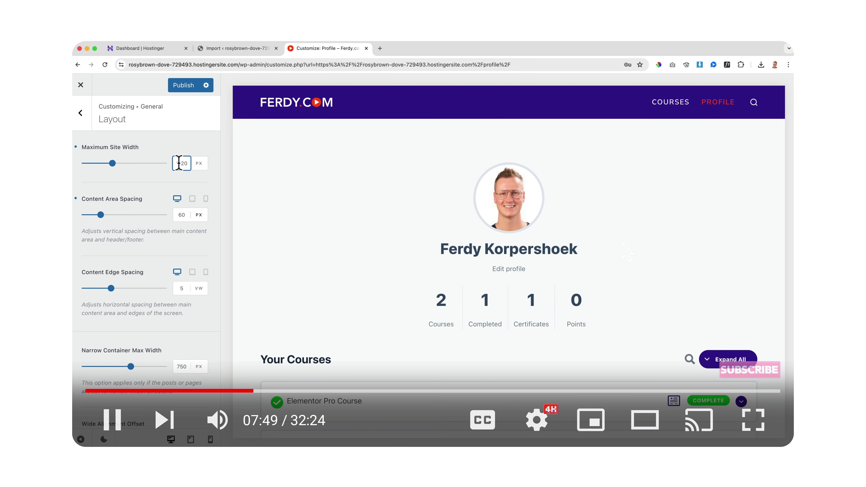
pyautogui.press('Left')
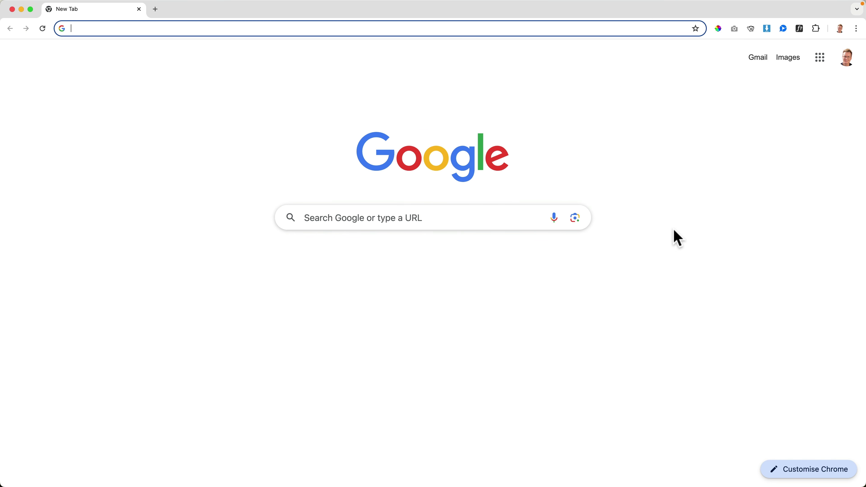
# From hostgator.com's customer portal, open the hosted site's details and visit live davidkoorp.com
pyautogui.write('hostgat')
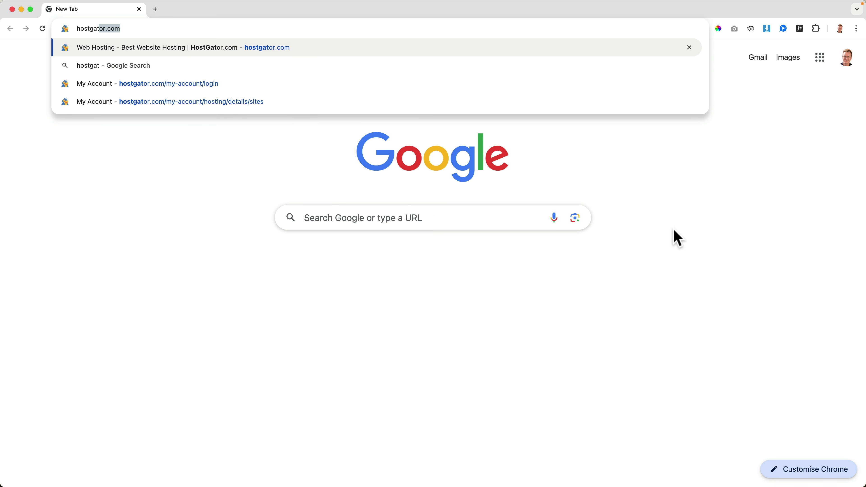
pyautogui.write('or.com')
pyautogui.press('Return')
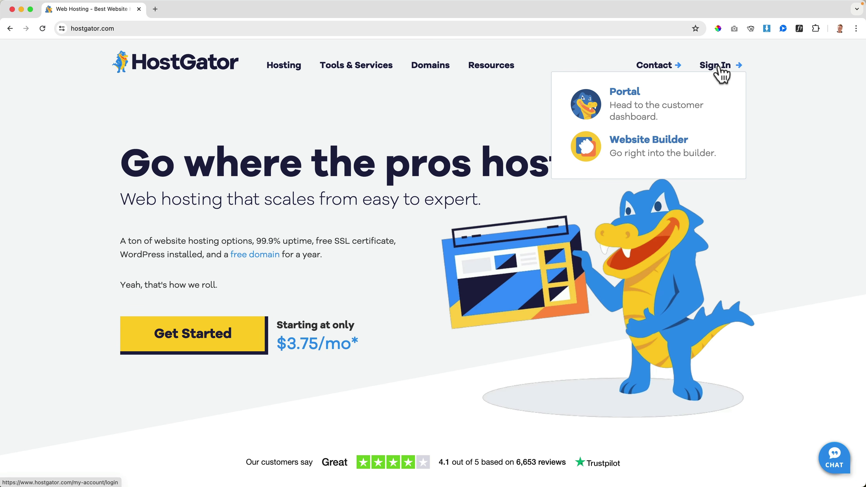
pyautogui.click(721, 73)
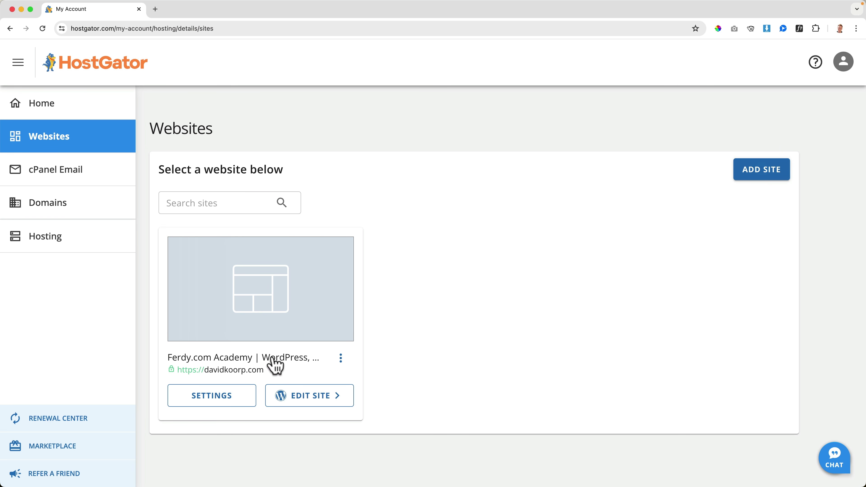
pyautogui.click(275, 366)
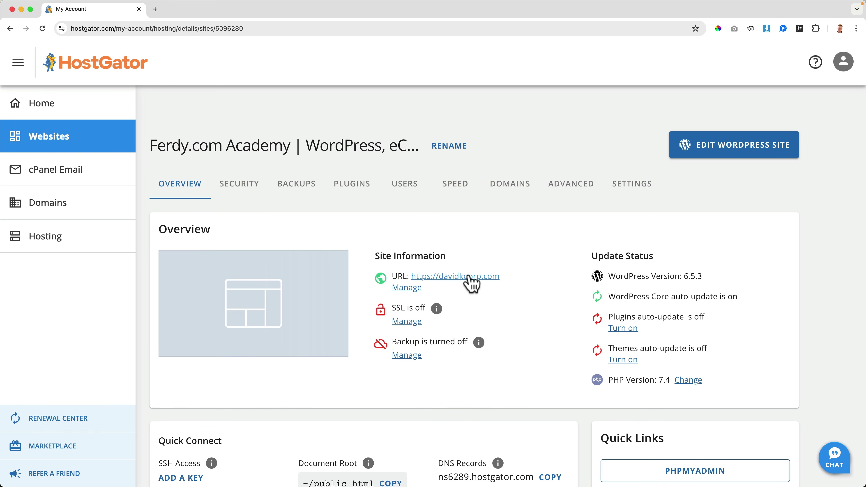
pyautogui.click(474, 277)
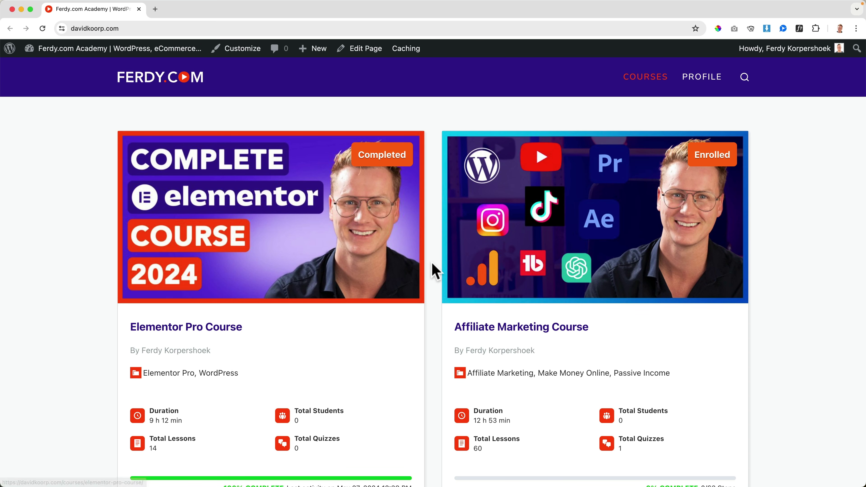
pyautogui.scroll(-10, 433, 270)
pyautogui.scroll(10, 433, 270)
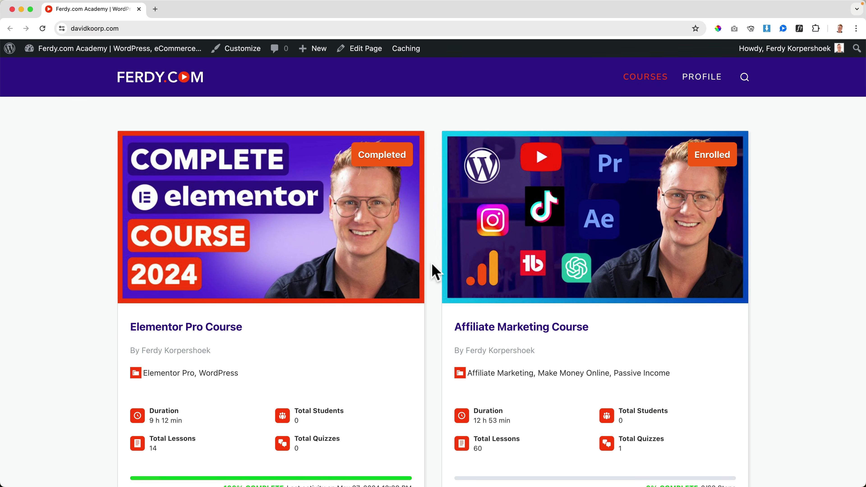
# Open the WordPress admin dashboard and go to Plugins > Add New Plugin
pyautogui.click(89, 51)
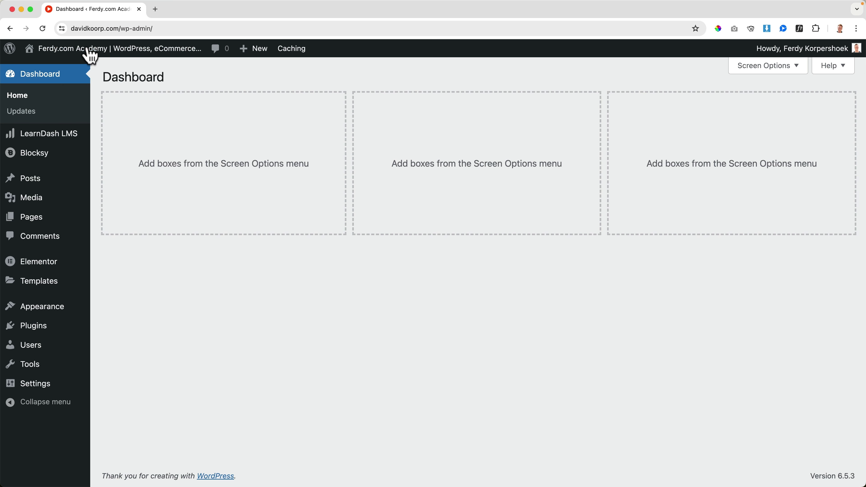
pyautogui.moveTo(90, 52)
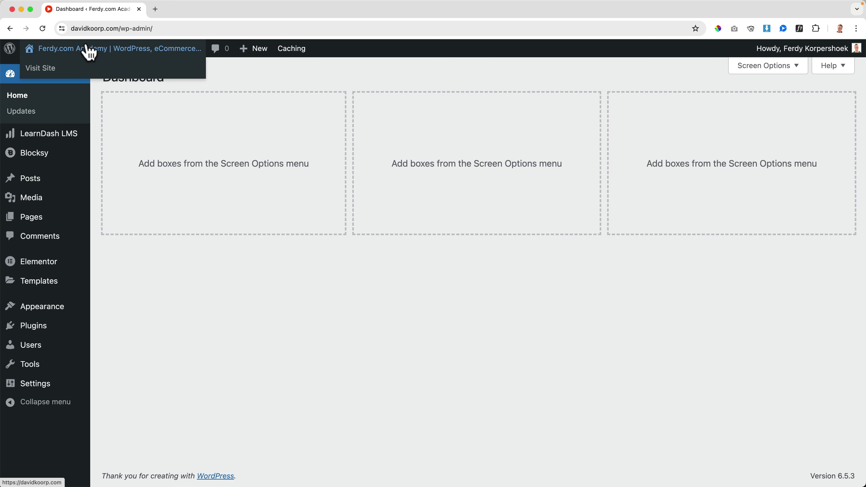
pyautogui.moveTo(51, 332)
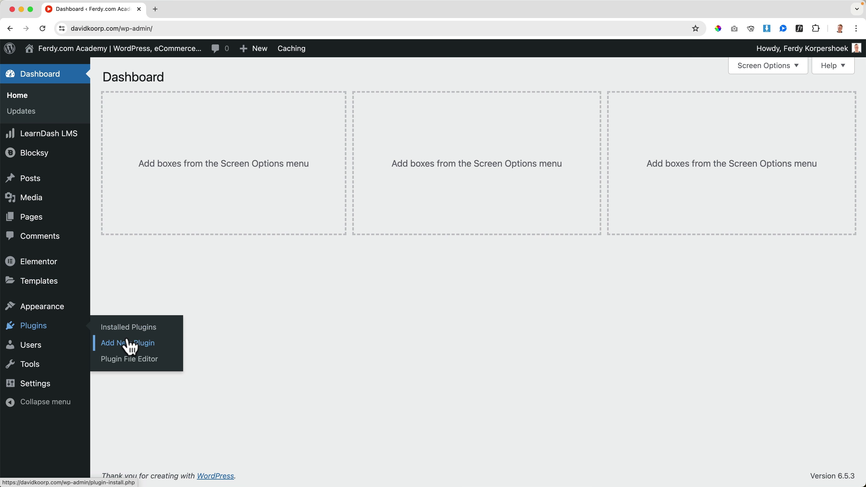
pyautogui.click(129, 347)
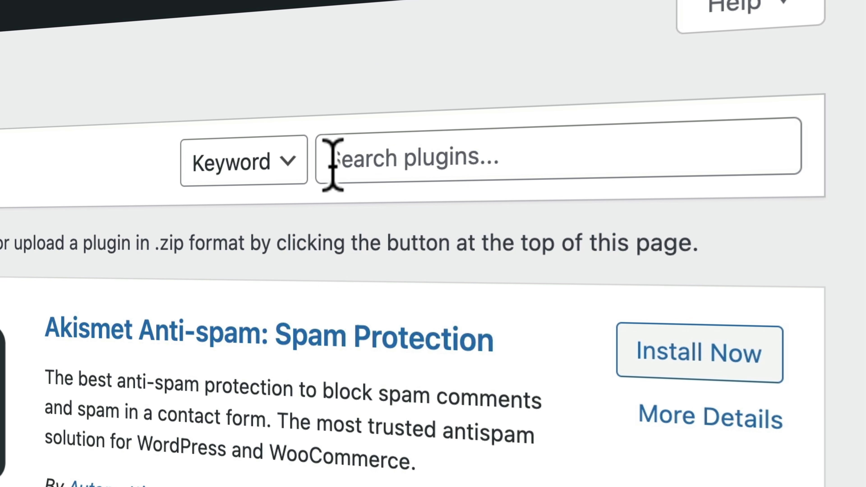
# Search for 'all in one wp migration' and install All-in-One WP Migration and Backup
pyautogui.click(694, 110)
pyautogui.write('all in one wp migration')
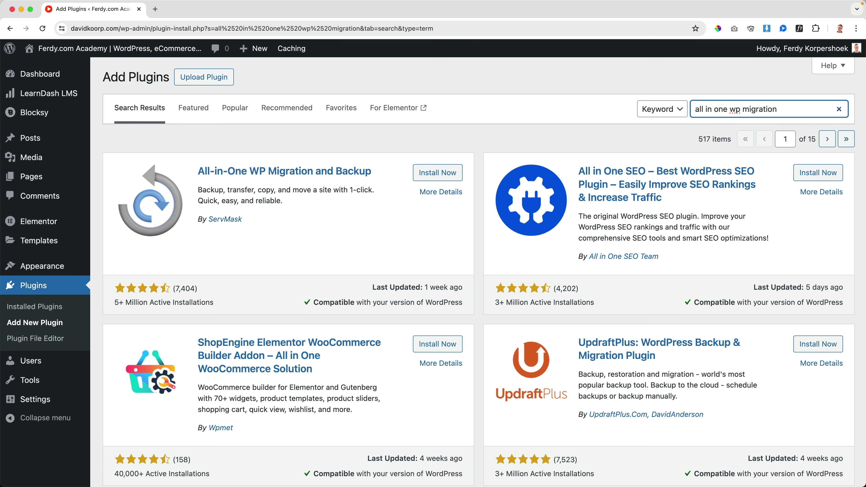
pyautogui.click(447, 174)
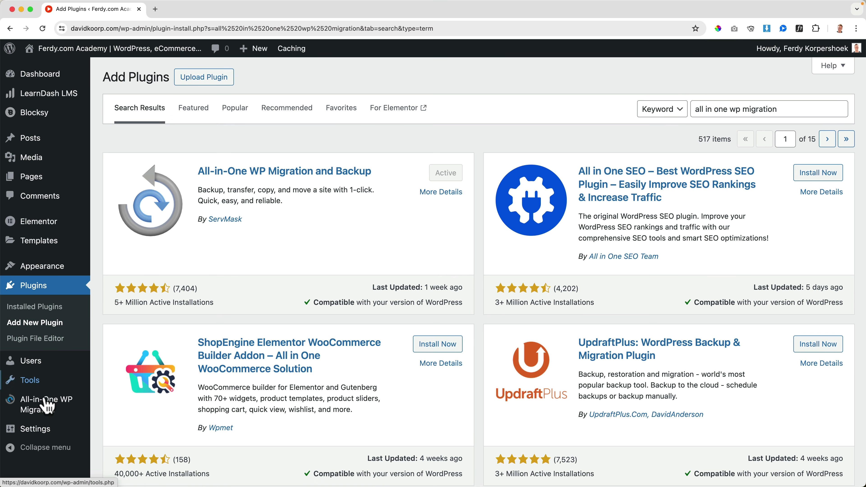
pyautogui.moveTo(41, 409)
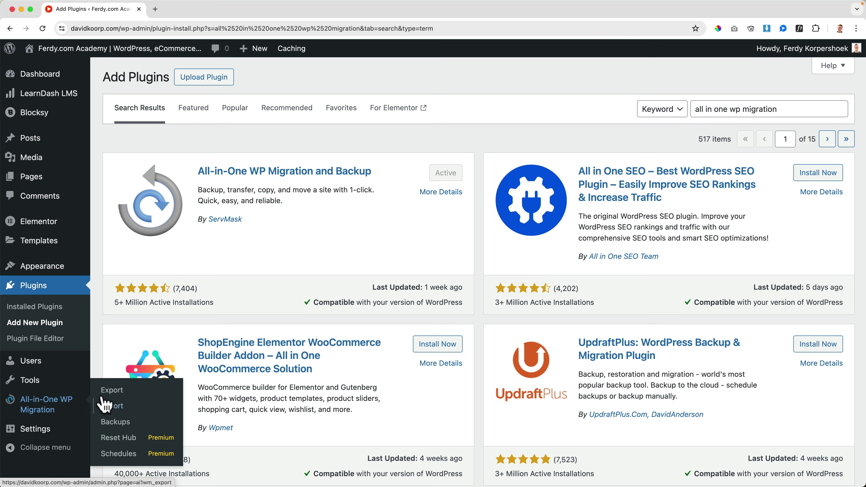
# Export the site via Export To > File, download the 270 MB davidkoorp.com backup, and close the export window
pyautogui.click(113, 392)
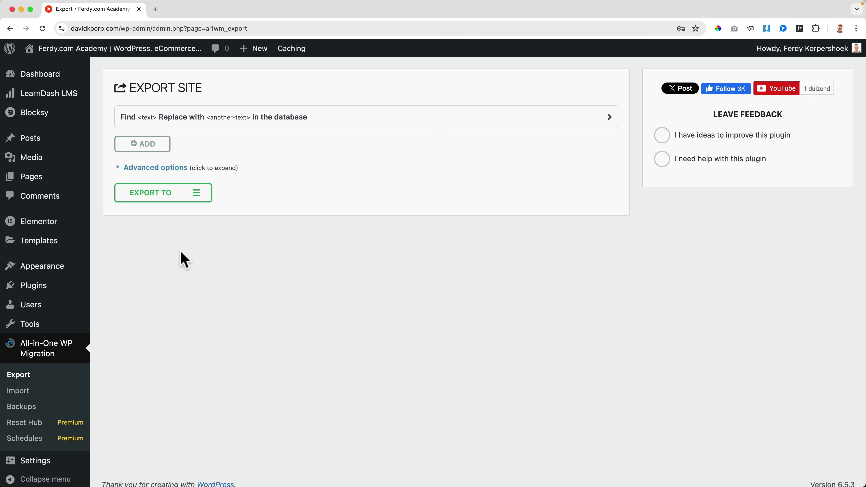
pyautogui.click(198, 198)
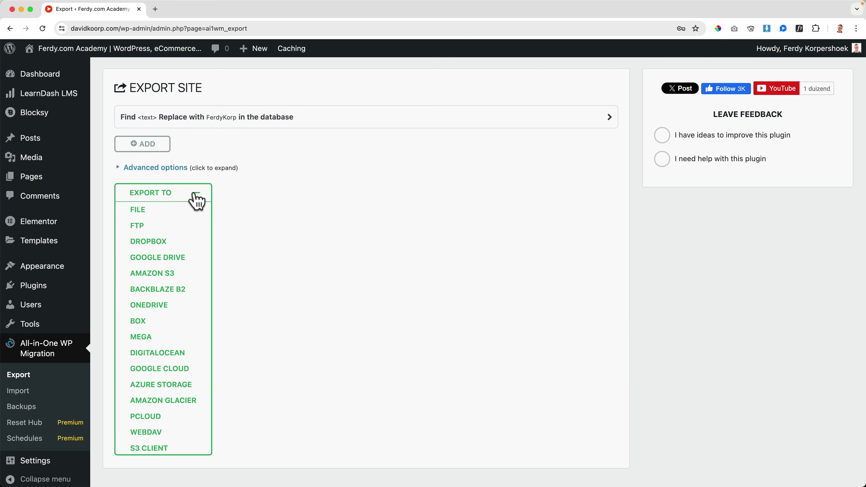
pyautogui.click(142, 211)
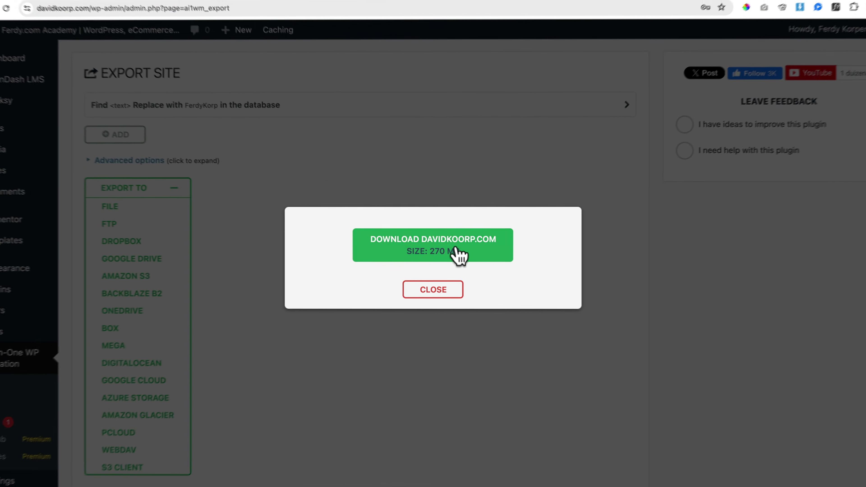
pyautogui.click(453, 247)
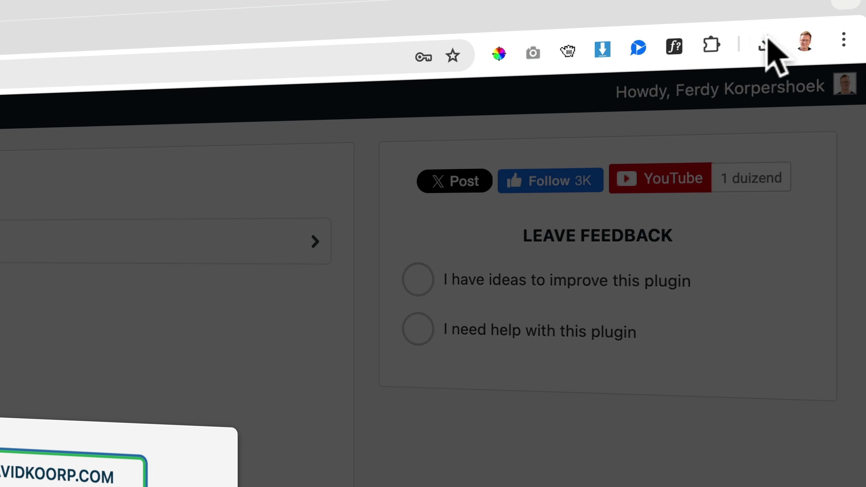
pyautogui.click(766, 40)
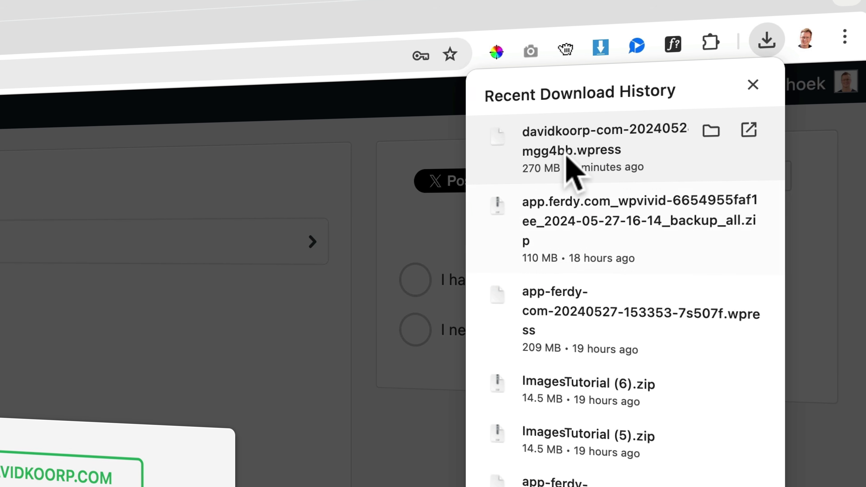
pyautogui.click(409, 232)
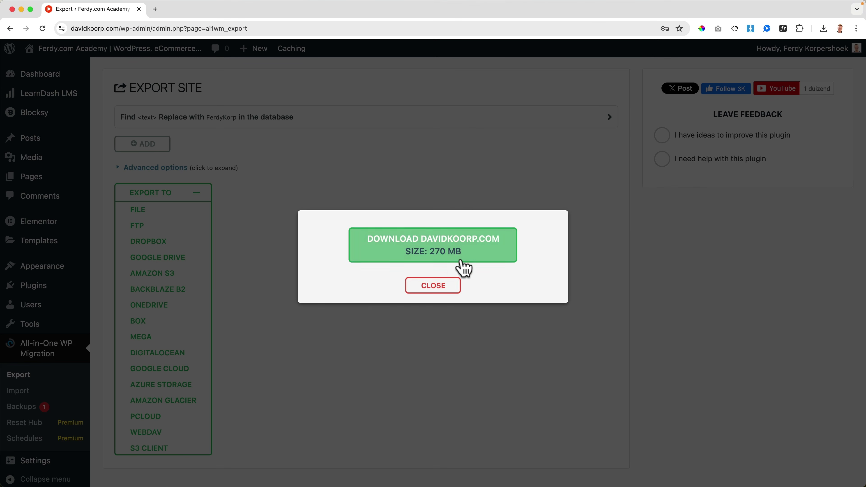
pyautogui.click(443, 286)
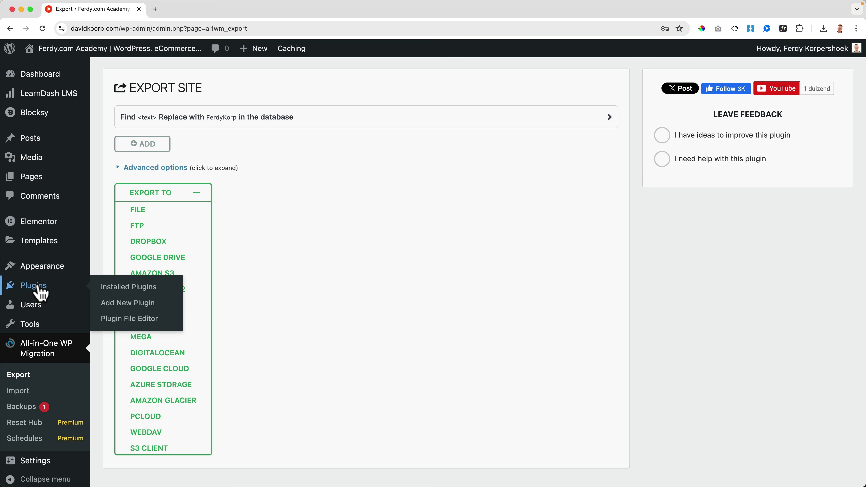
# Search plugins for 'wpvivid', then install and activate Migration, Backup, Staging – WPvivid
pyautogui.click(51, 291)
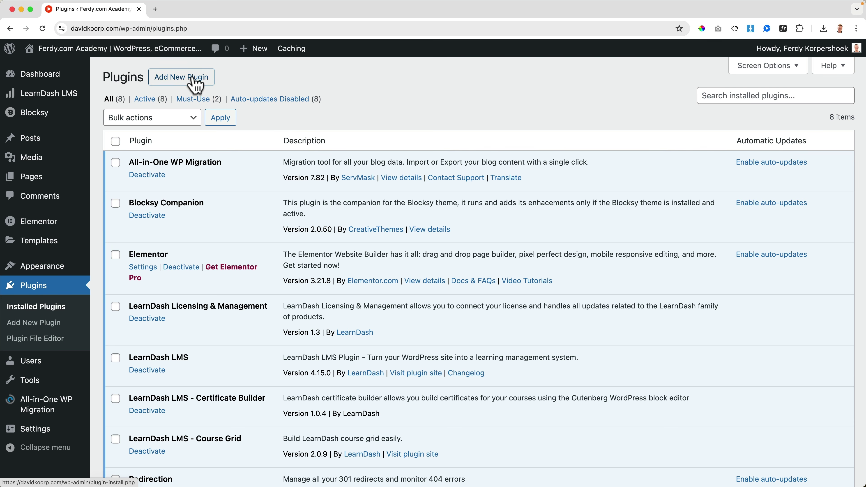
pyautogui.click(192, 78)
pyautogui.click(743, 99)
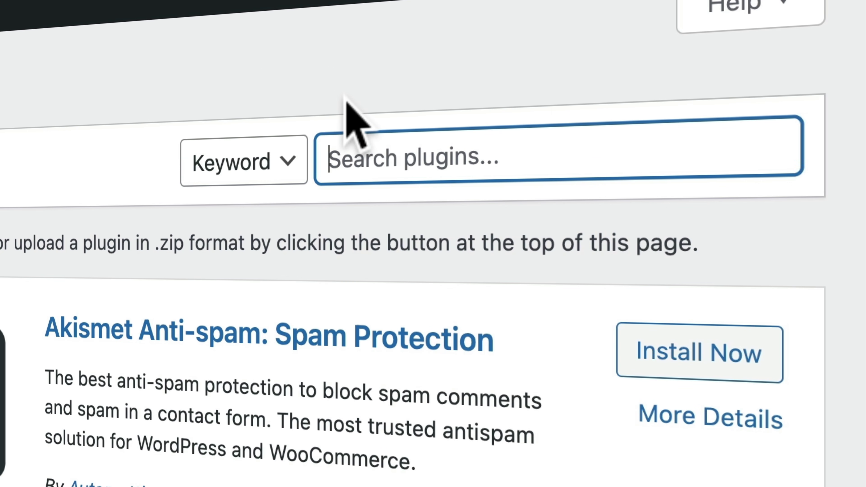
pyautogui.write('wpvivid')
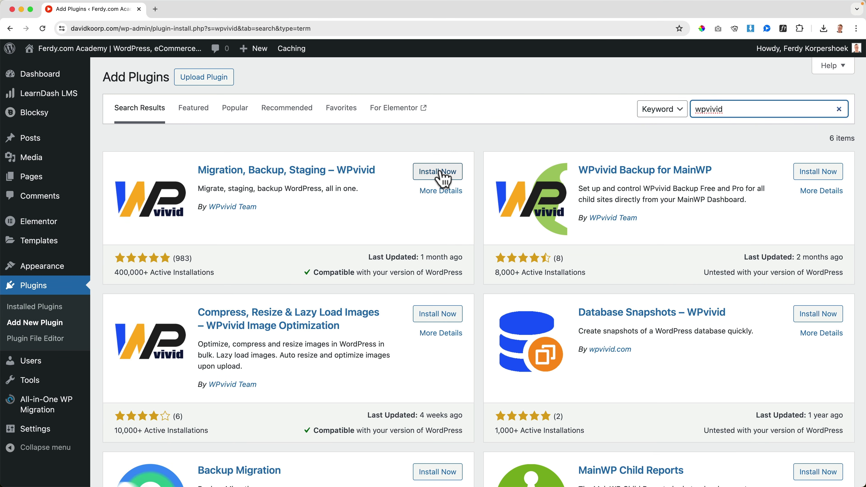
pyautogui.click(438, 172)
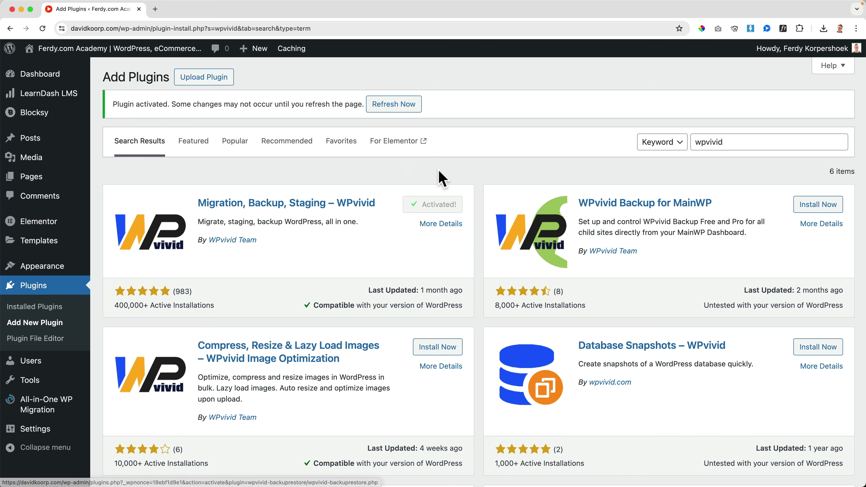
pyautogui.click(406, 111)
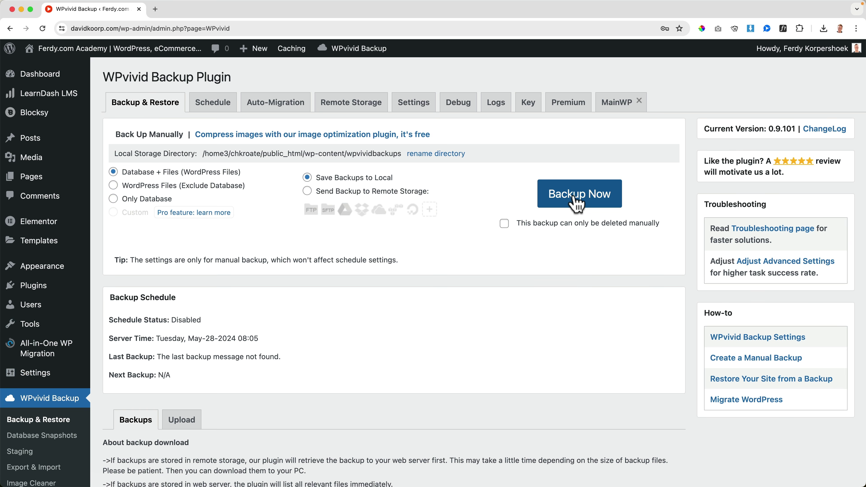
# Run Backup Now in WPvivid and download the resulting 60.39 MB backup_all.zip
pyautogui.click(578, 201)
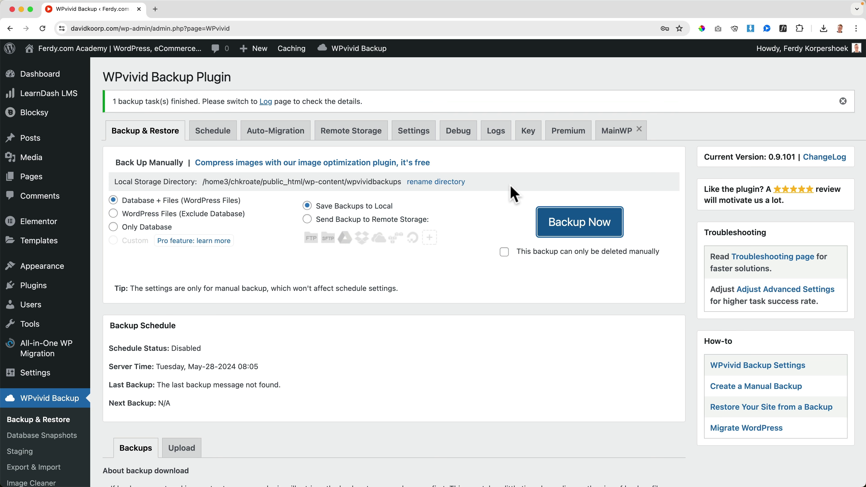
pyautogui.scroll(-7, 502, 210)
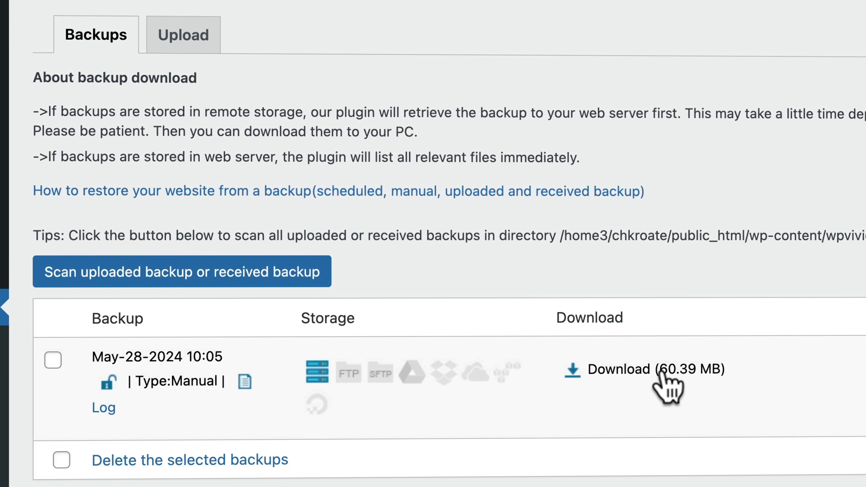
pyautogui.click(621, 372)
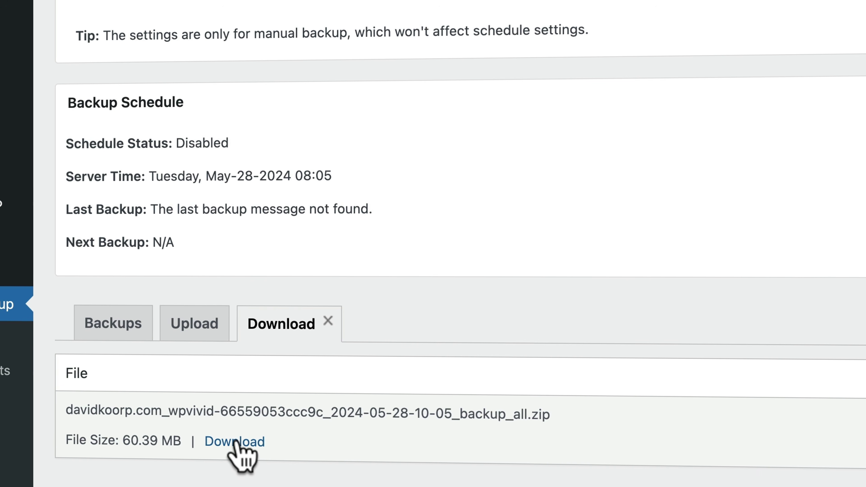
pyautogui.click(234, 442)
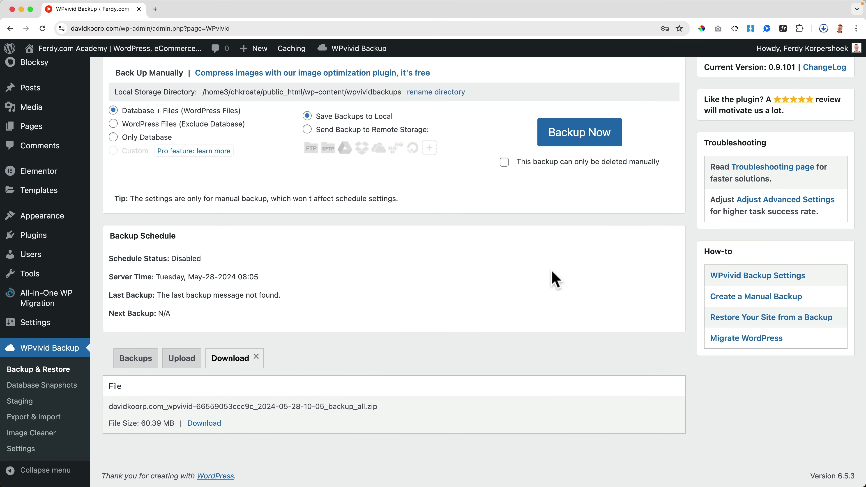
# Reveal the downloaded backup in Finder's Downloads window and move that window aside
pyautogui.click(823, 32)
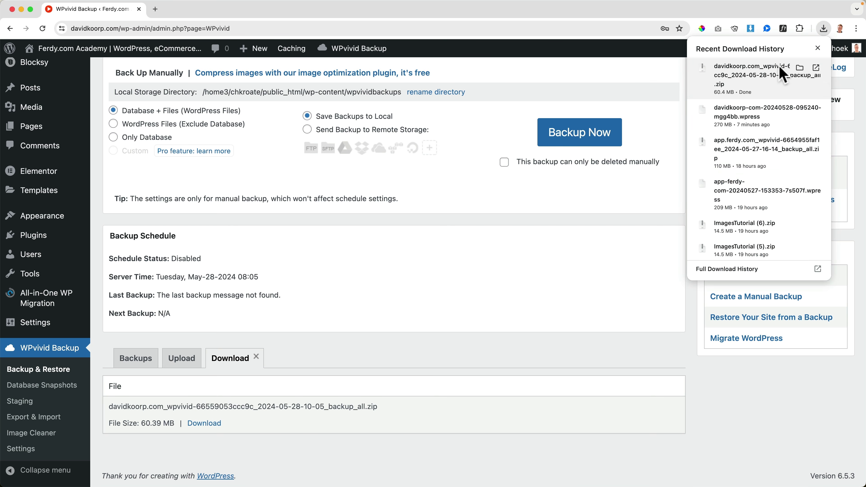
pyautogui.click(800, 68)
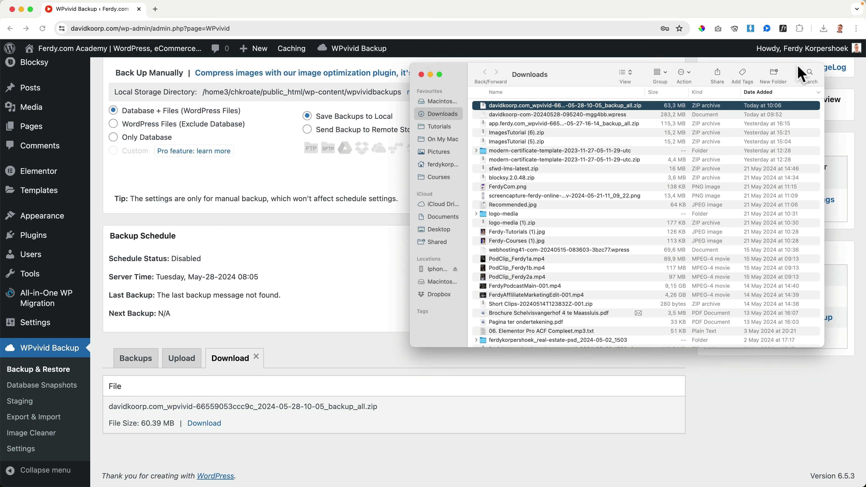
pyautogui.moveTo(455, 76); pyautogui.dragTo(95, 108)
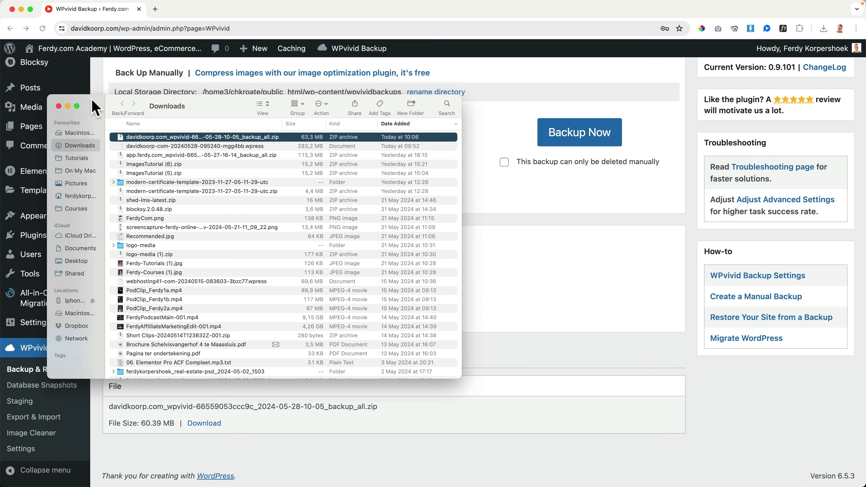
# Create a Desktop folder named 'Backup Current Website DavidKorp' and open it
pyautogui.press('super+n')
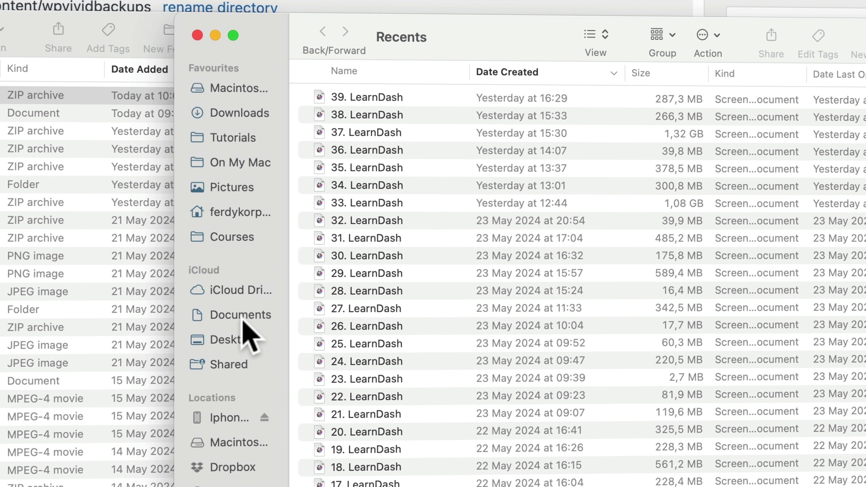
pyautogui.click(443, 231)
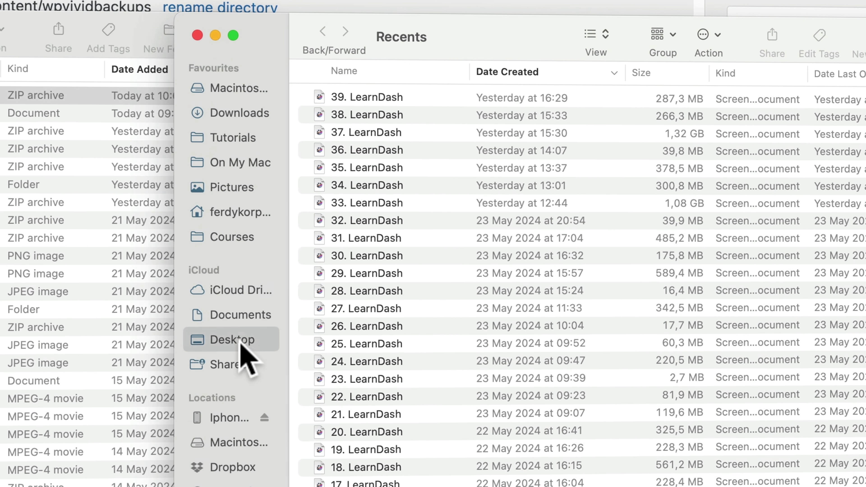
pyautogui.rightClick(460, 217)
pyautogui.click(491, 223)
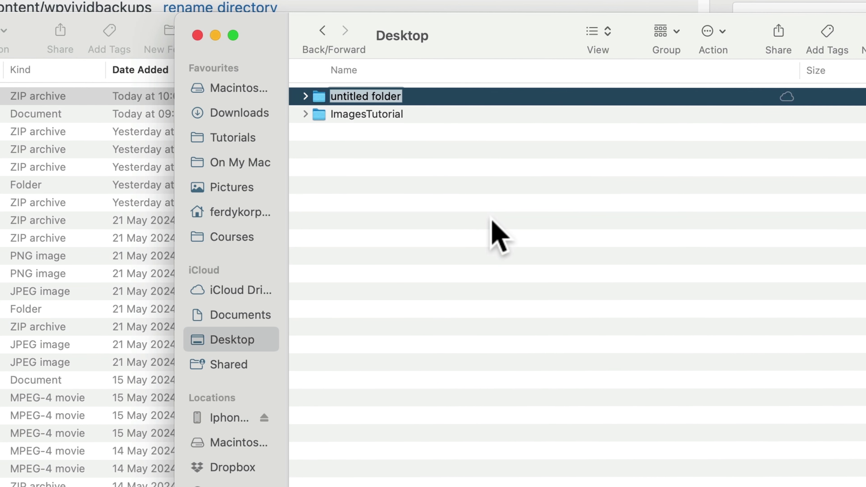
pyautogui.write('Backup C')
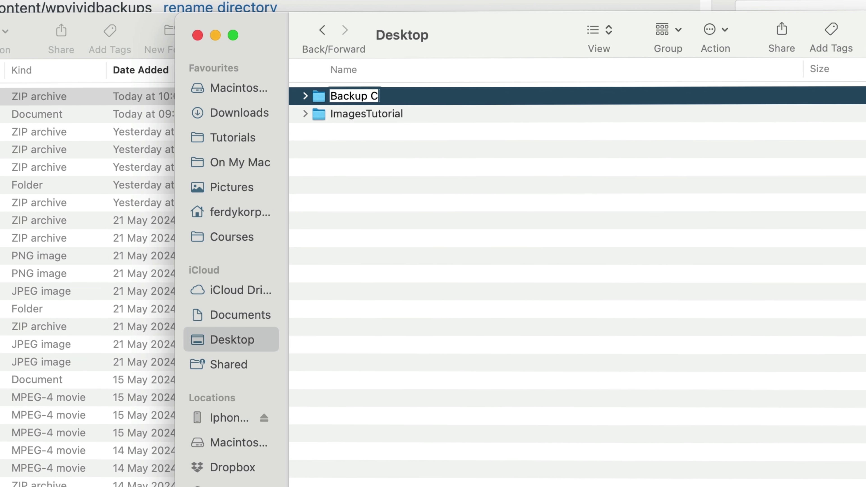
pyautogui.write('urrent Website Davi')
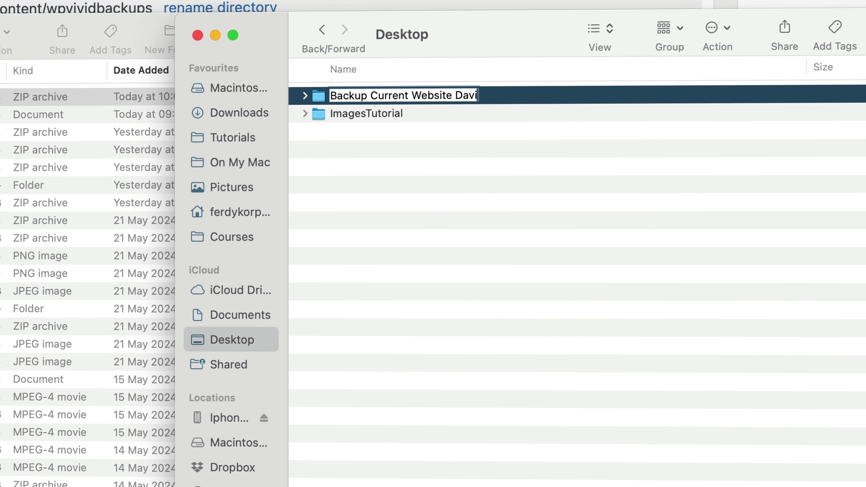
pyautogui.write('dKorp')
pyautogui.press('Return')
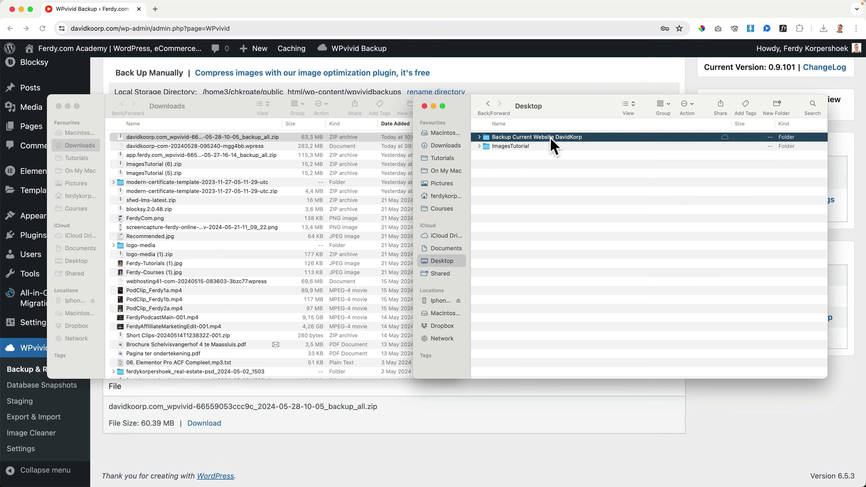
pyautogui.doubleClick(551, 138)
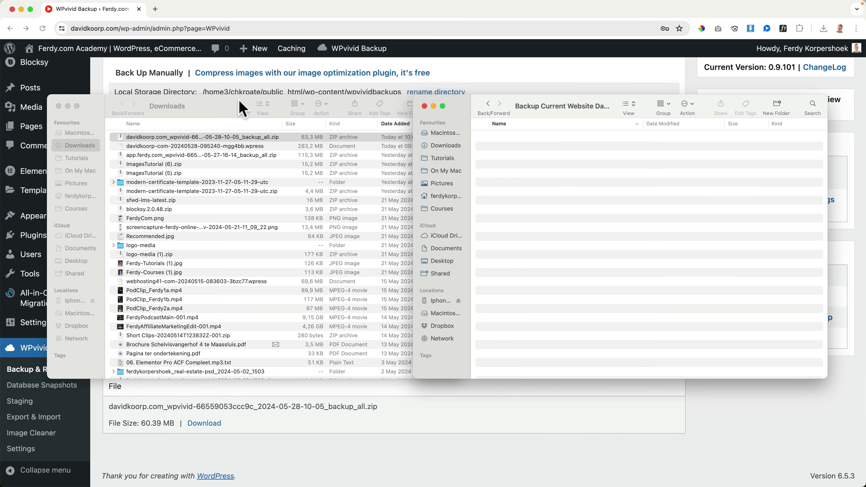
# Move the backup zip and .wpress file into the new folder, then return to the browser
pyautogui.click(194, 136)
pyautogui.keyDown('shift'); pyautogui.click(186, 146); pyautogui.keyUp('shift')
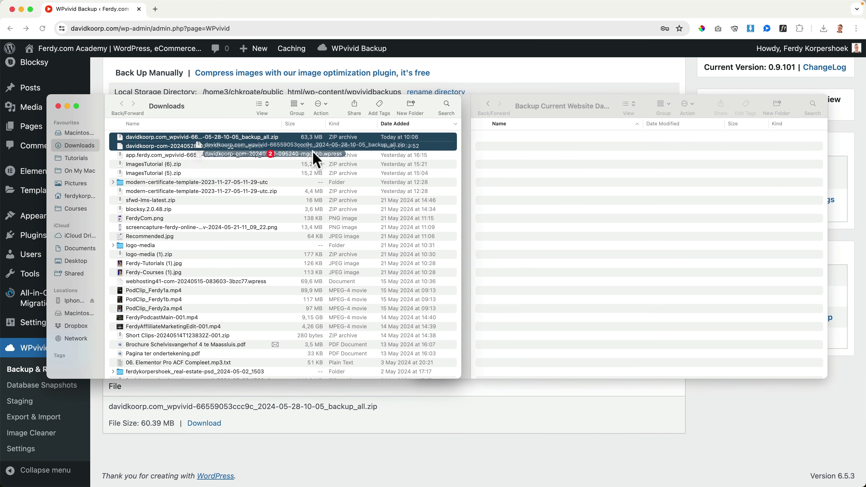
pyautogui.moveTo(316, 158); pyautogui.dragTo(565, 193)
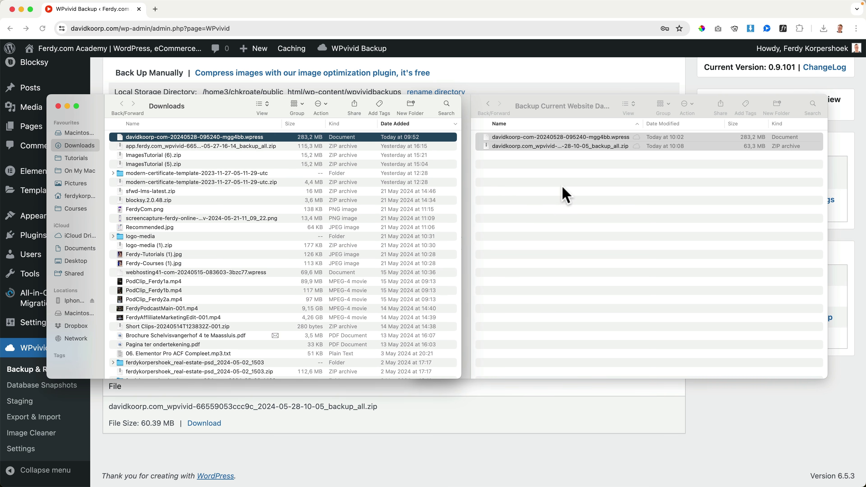
pyautogui.click(58, 106)
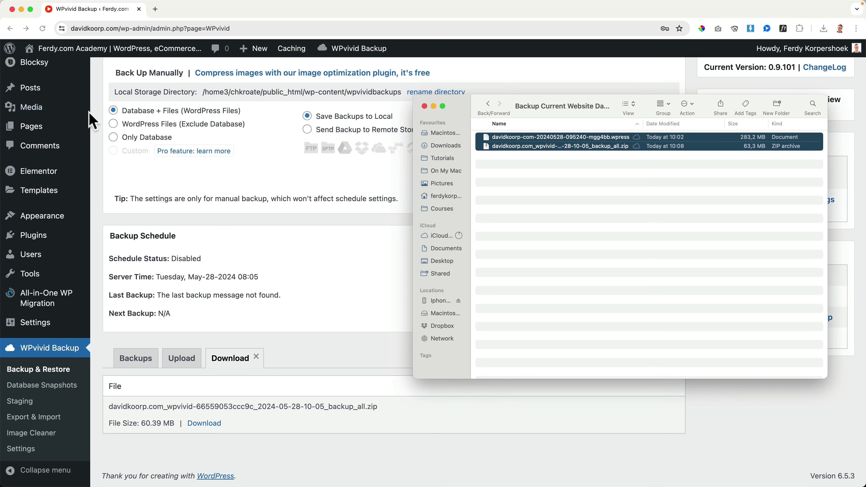
pyautogui.click(393, 212)
# Open cPanel Email Accounts through the HostGator account's Email shortcuts
pyautogui.moveTo(129, 53)
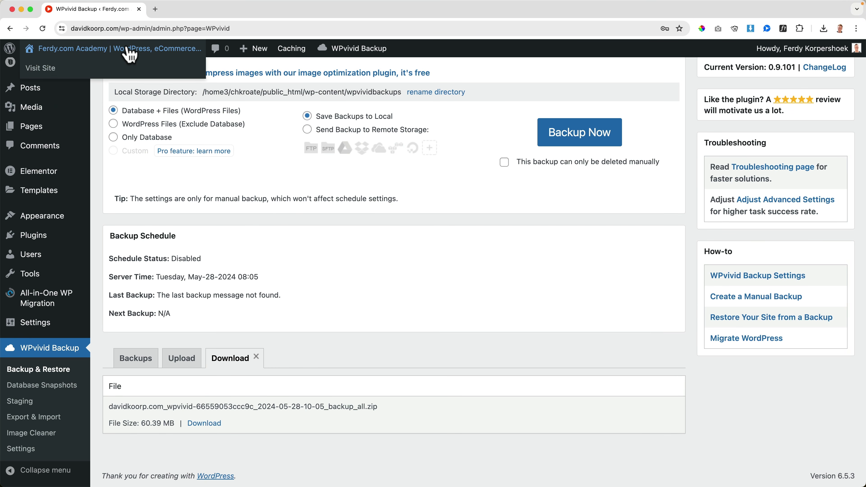
pyautogui.scroll(-8, 85, 111)
pyautogui.scroll(10, 86, 111)
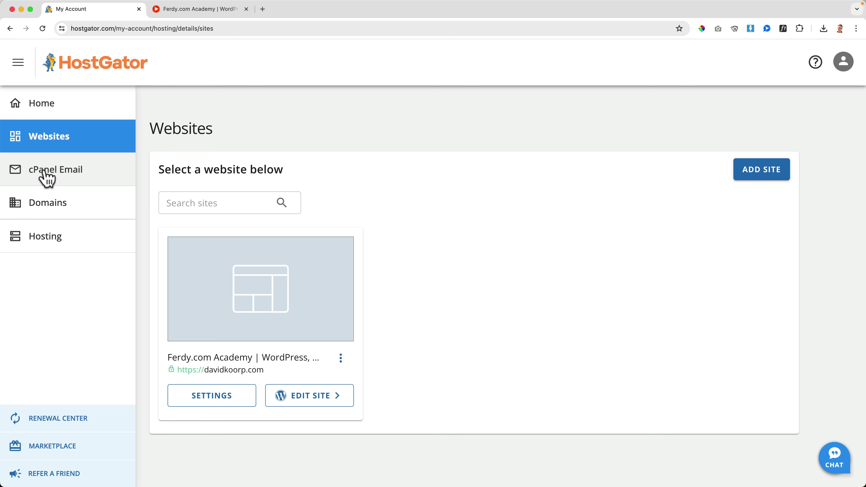
pyautogui.click(47, 178)
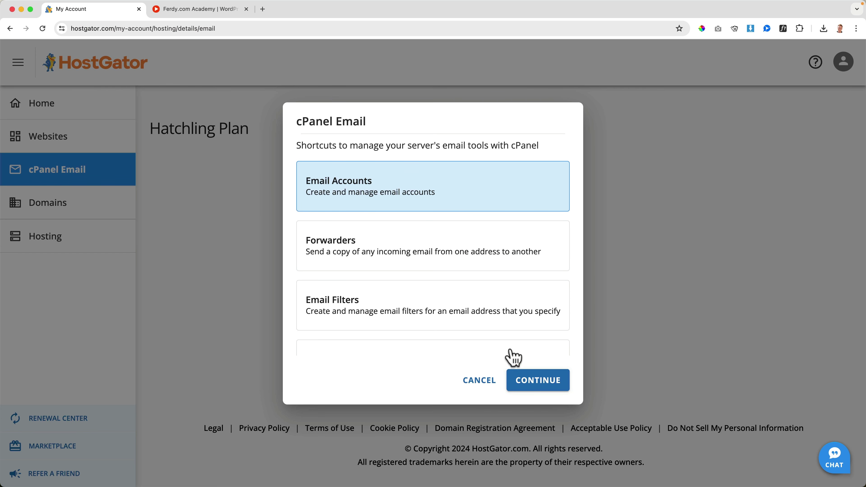
pyautogui.click(536, 382)
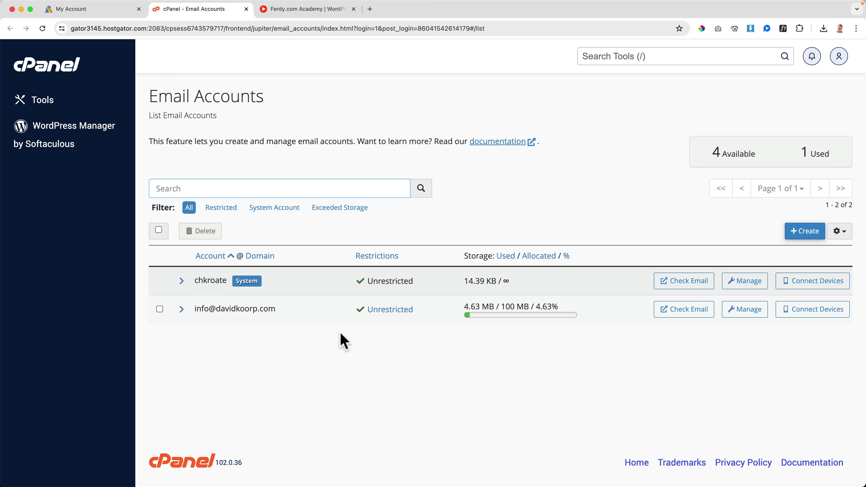
# Launch Apple Mail and check the account's Sent and Inbox mailboxes
pyautogui.press('super+space')
pyautogui.write('m')
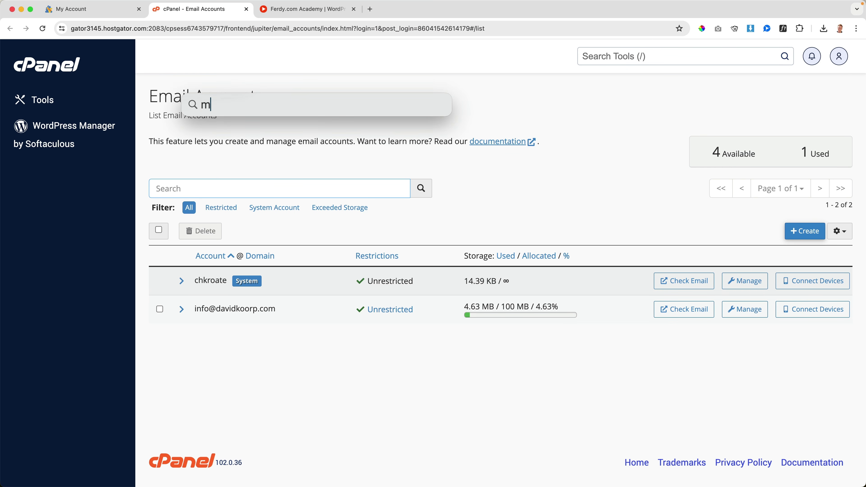
pyautogui.press('Return')
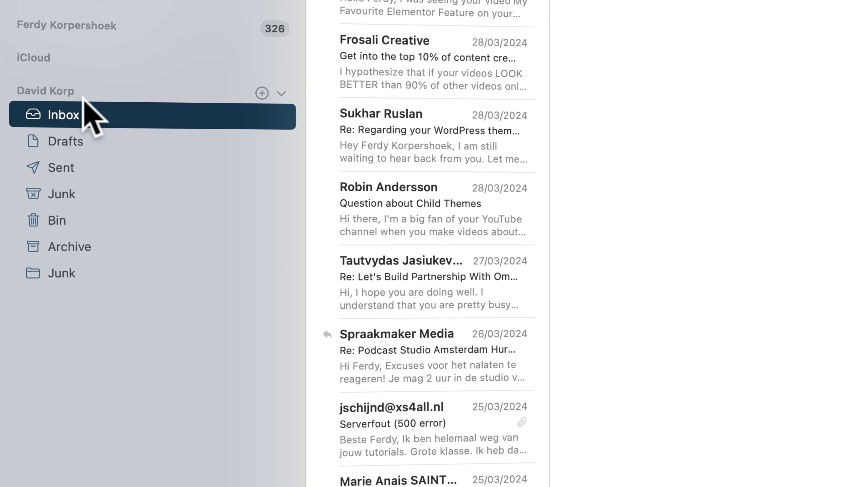
pyautogui.click(62, 167)
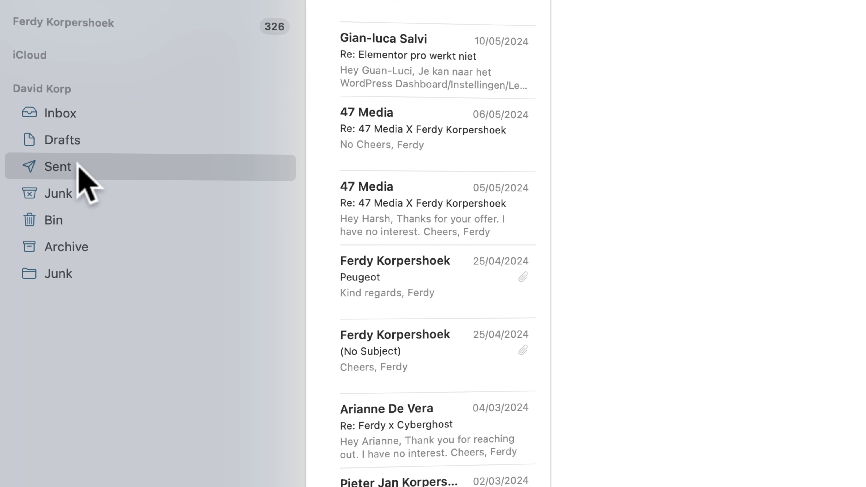
pyautogui.click(71, 109)
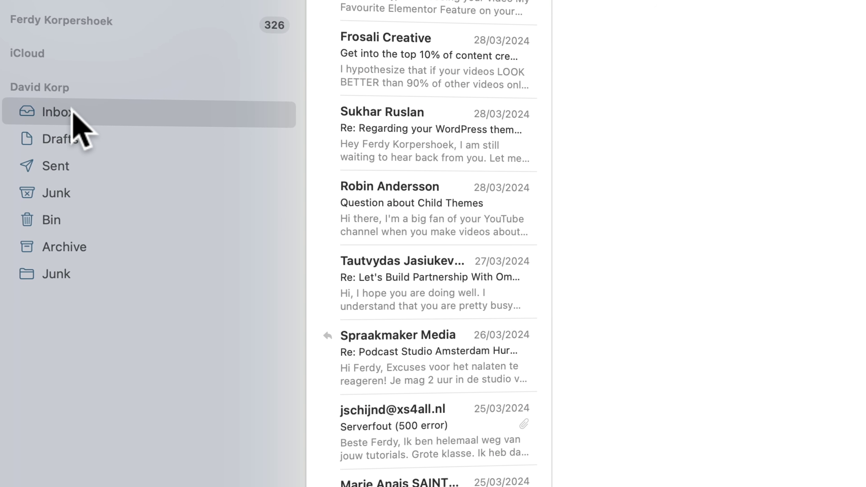
# Export the Inbox mailbox into the Desktop's Backup Current Website DavidKorp folder
pyautogui.rightClick(73, 113)
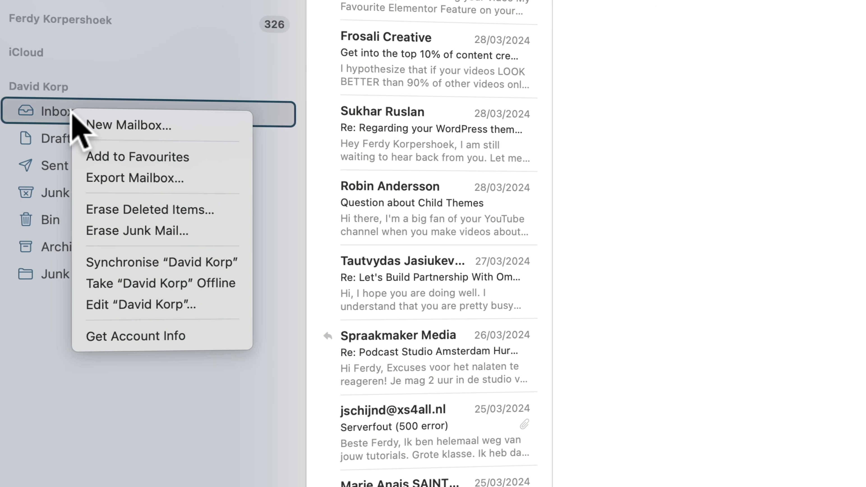
pyautogui.click(154, 177)
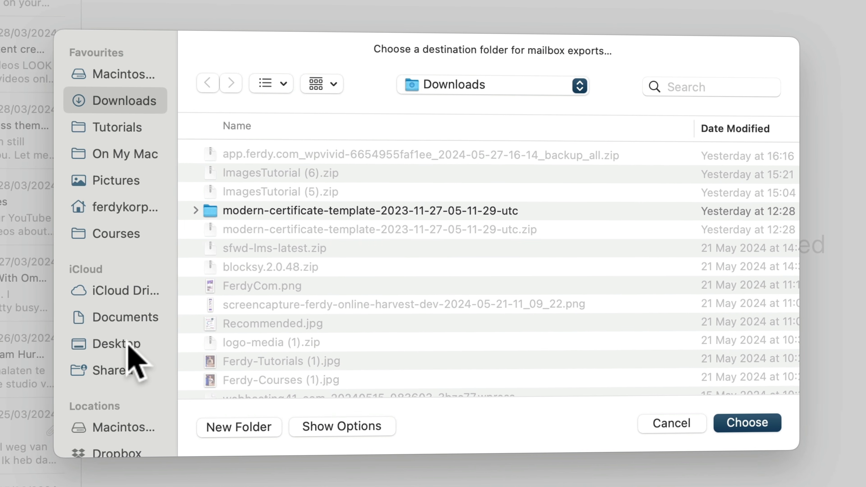
pyautogui.click(131, 346)
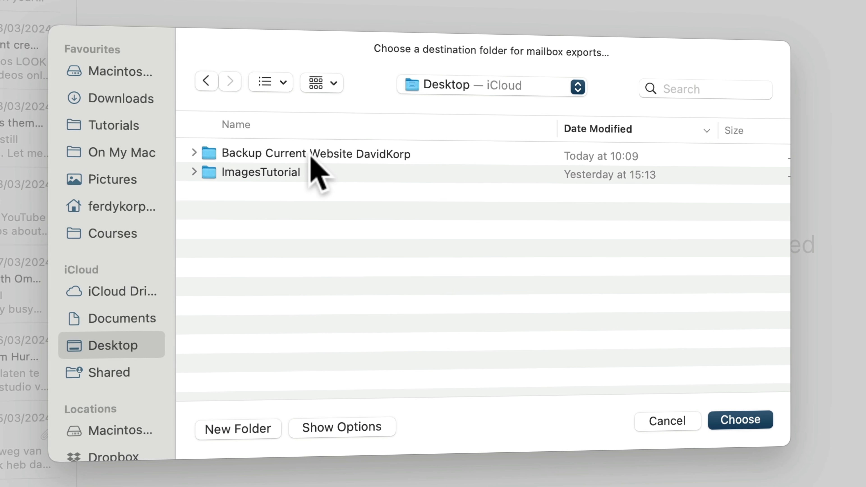
pyautogui.doubleClick(329, 155)
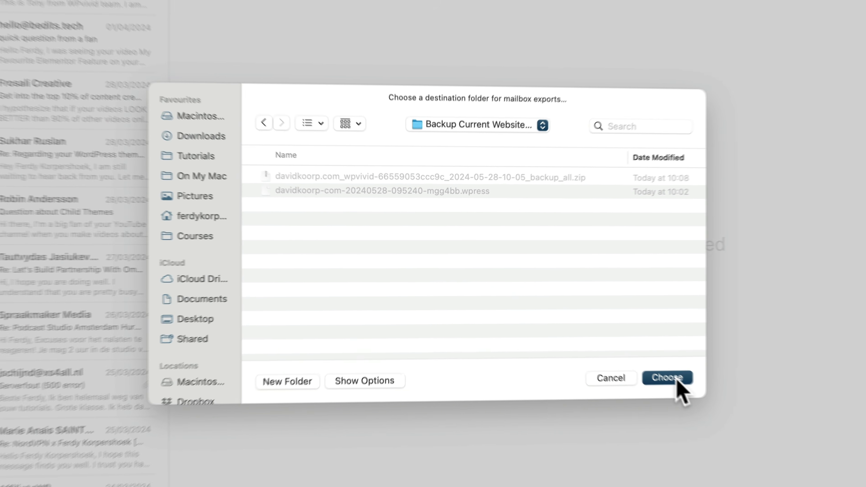
pyautogui.click(764, 425)
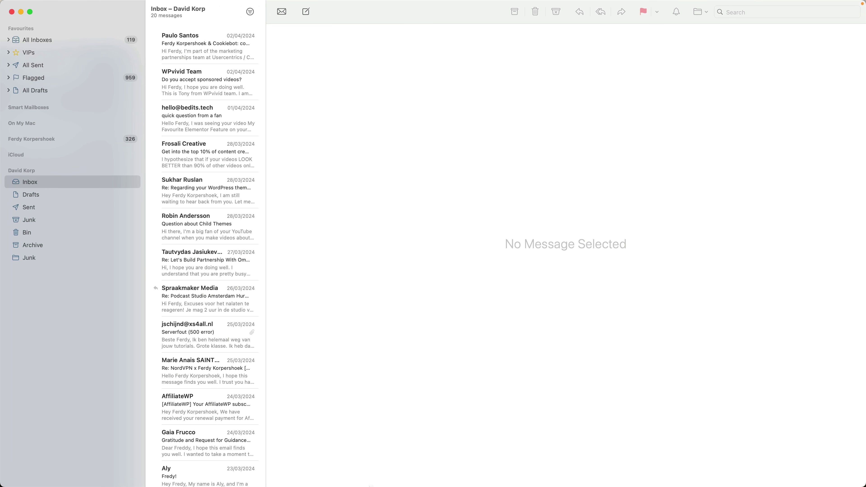
pyautogui.click(310, 469)
pyautogui.click(239, 243)
# Export the Sent mailbox into the same backup folder
pyautogui.click(34, 208)
pyautogui.rightClick(34, 215)
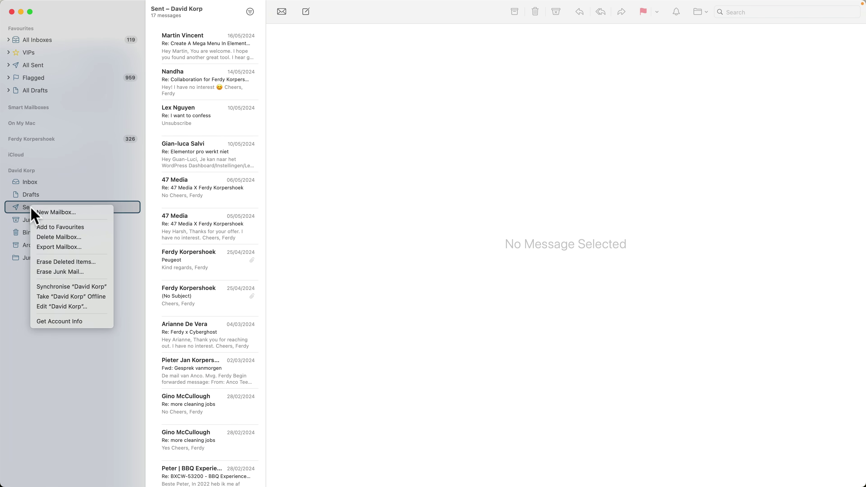
pyautogui.click(54, 246)
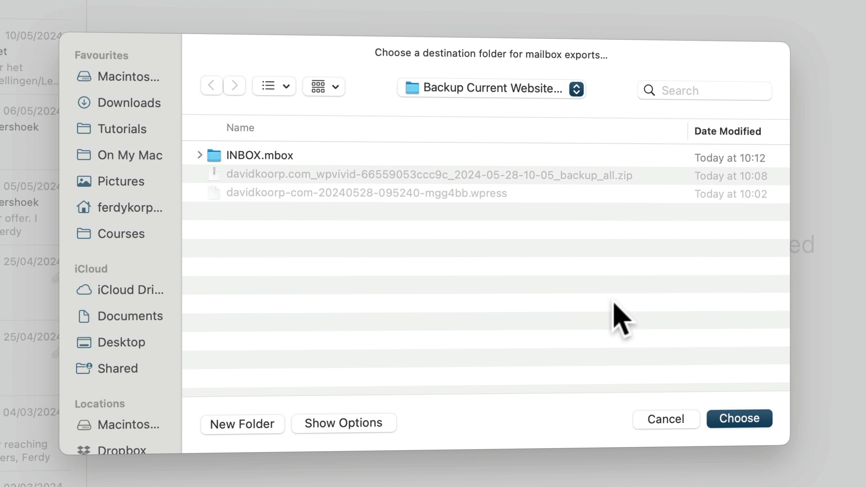
pyautogui.click(740, 418)
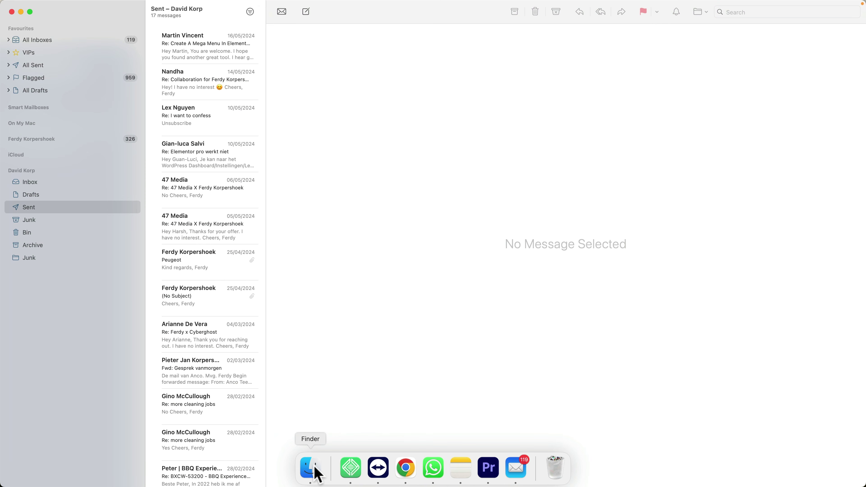
# Check that the backup folder holds INBOX.mbox and INBOX/Sent.mbox, then return to Mail
pyautogui.click(314, 468)
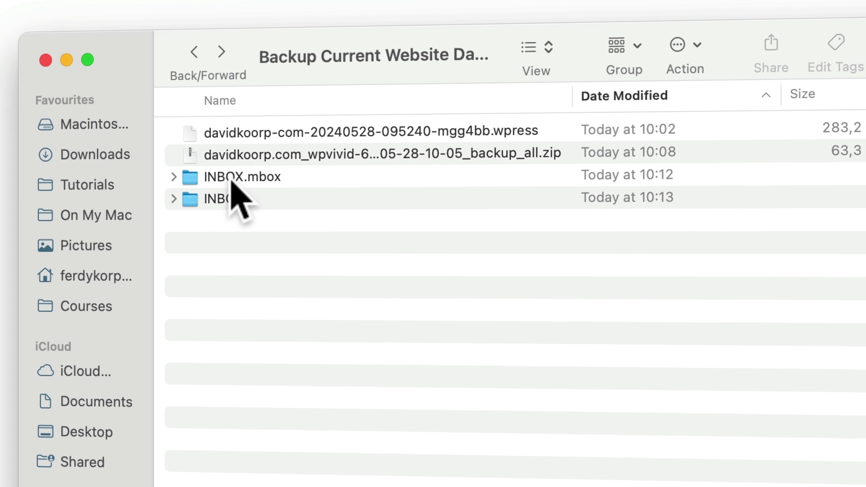
pyautogui.doubleClick(232, 181)
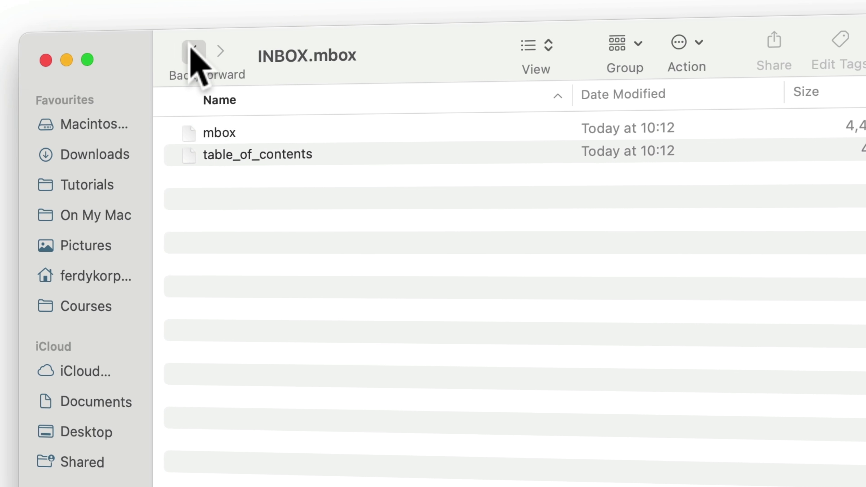
pyautogui.click(193, 51)
pyautogui.click(219, 199)
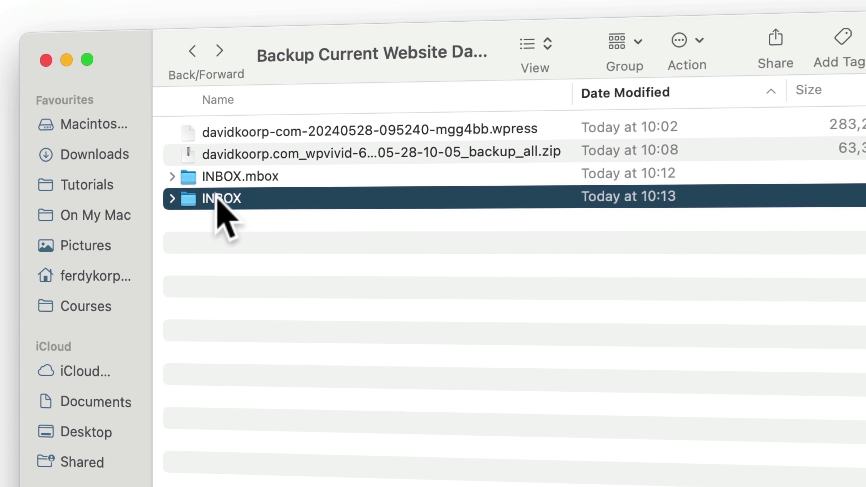
pyautogui.doubleClick(217, 199)
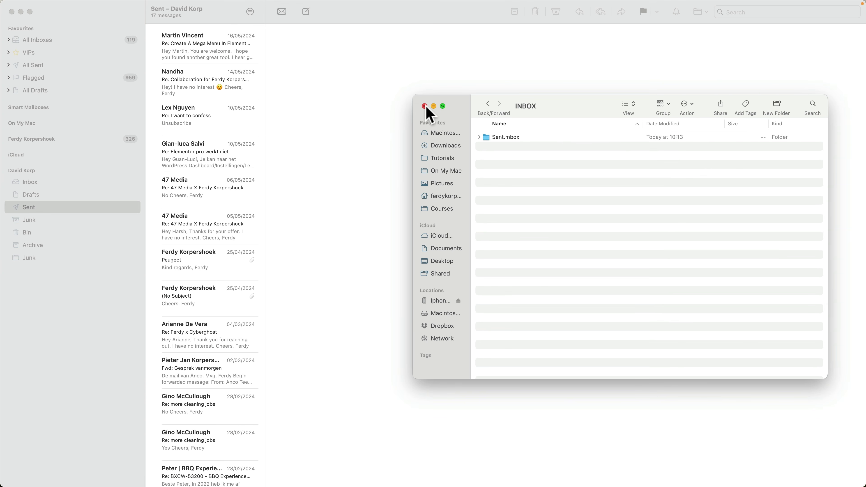
pyautogui.click(424, 106)
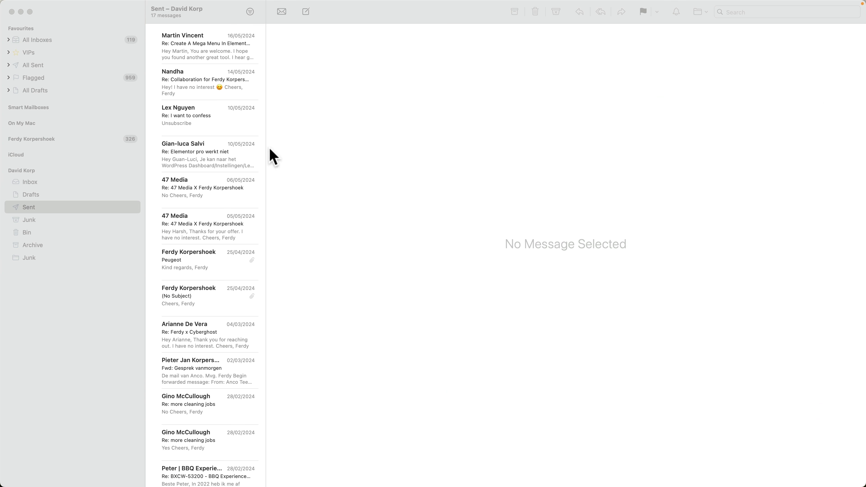
pyautogui.click(89, 207)
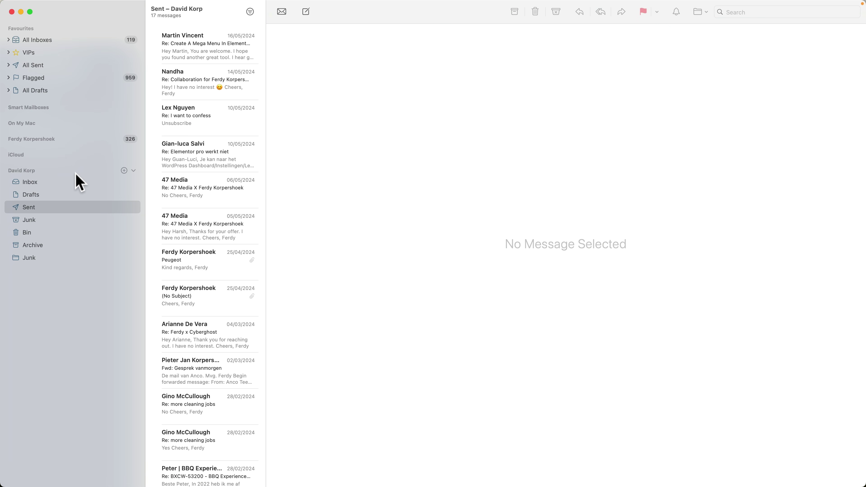
# Append 'Old' to the old account's Description in Mail Settings > Accounts
pyautogui.click(30, 5)
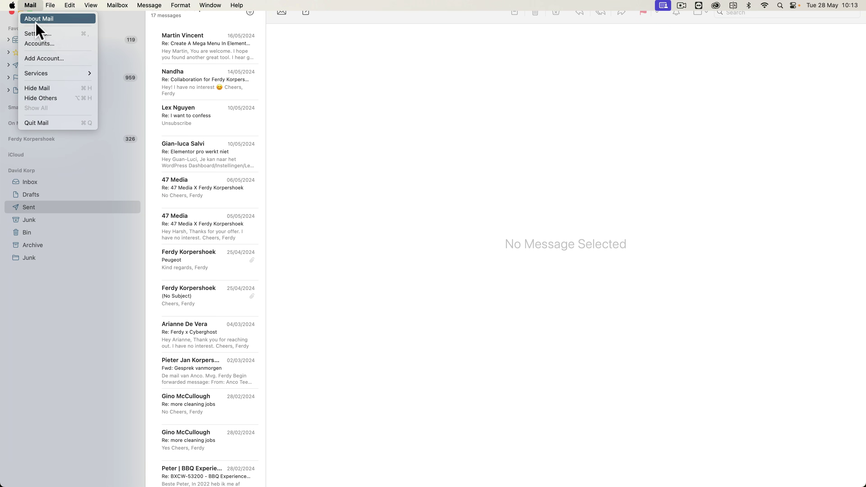
pyautogui.click(36, 33)
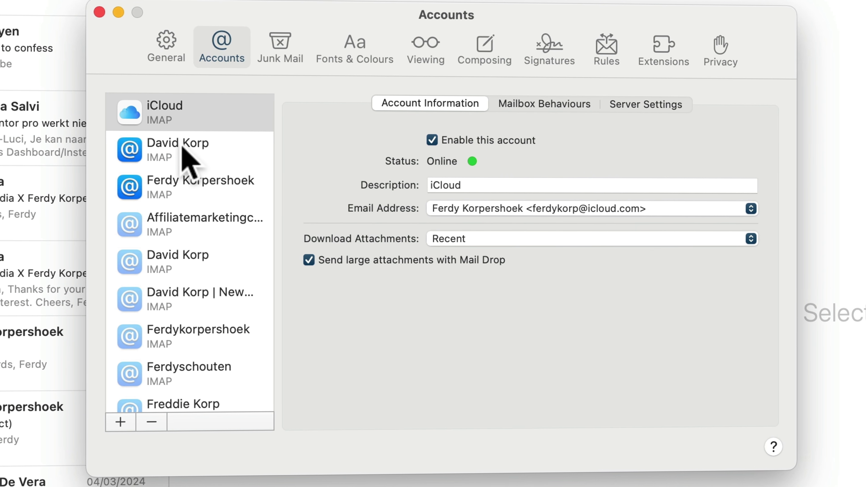
pyautogui.click(184, 151)
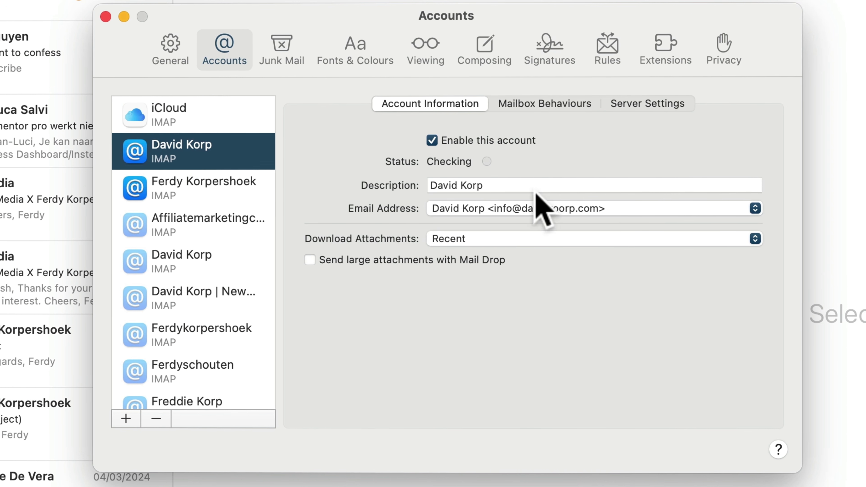
pyautogui.click(532, 185)
pyautogui.write('Old')
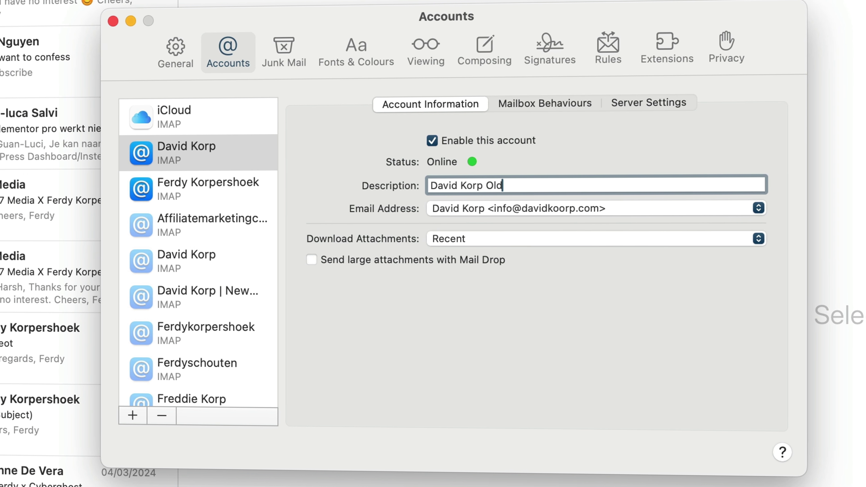
pyautogui.press('Return')
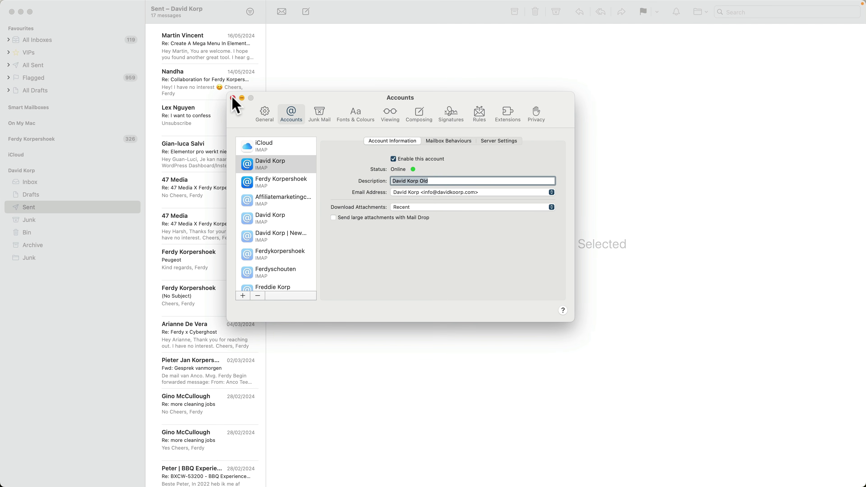
pyautogui.click(115, 22)
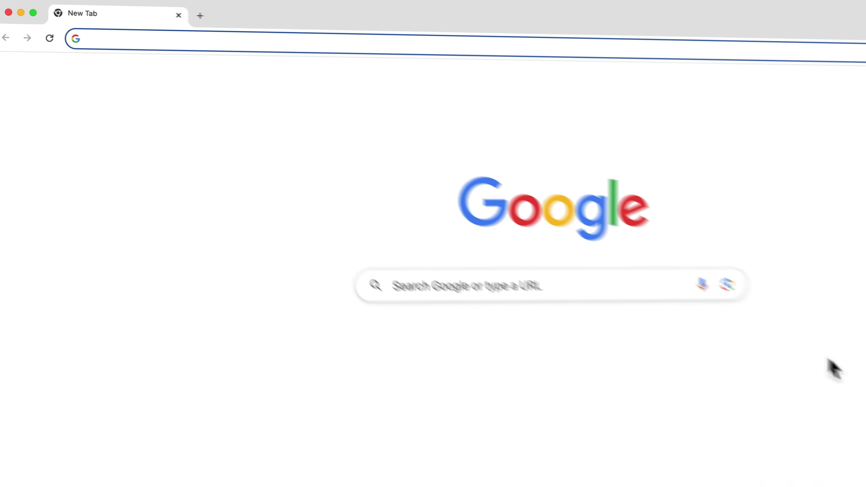
# Load webhosting43.com from Chrome's address bar
pyautogui.write('webhosting')
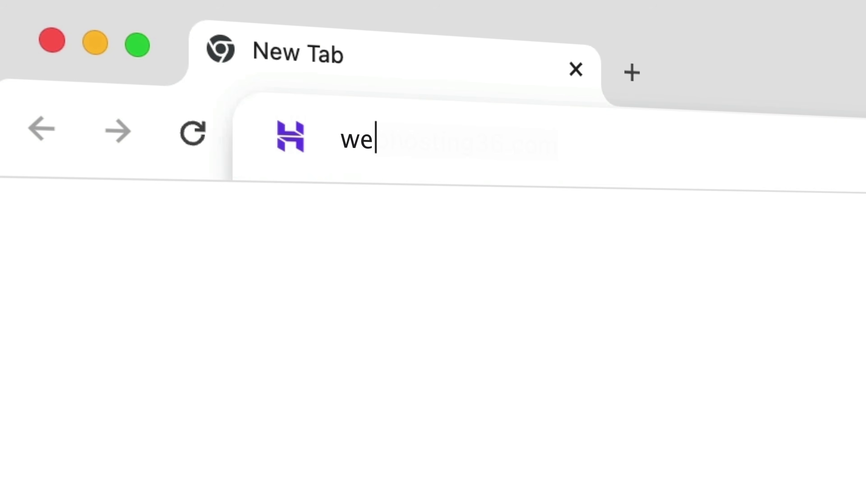
pyautogui.write('43.com')
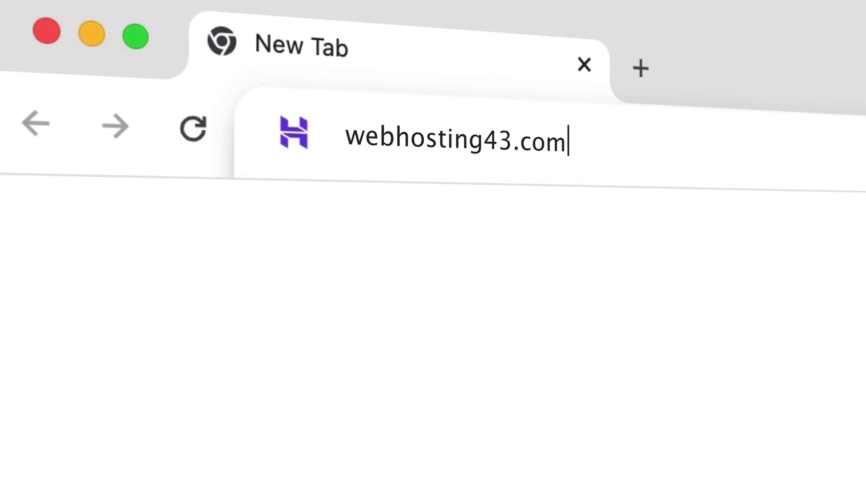
pyautogui.press('Return')
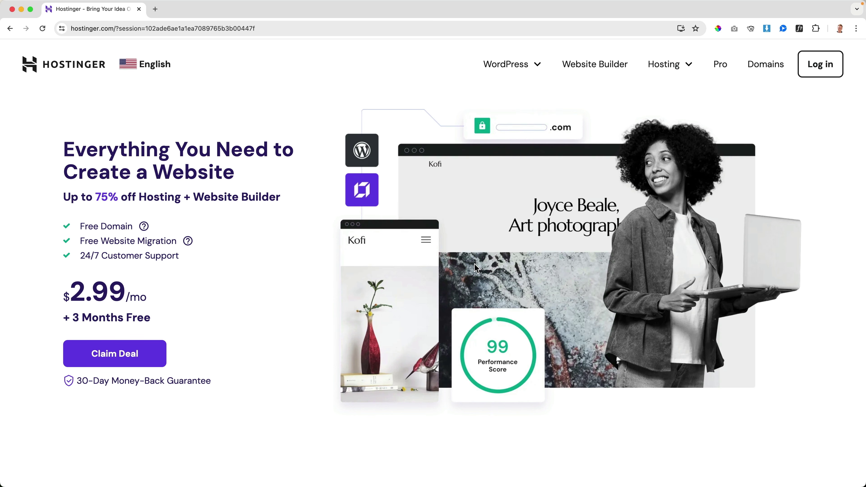
# Jump to the pricing section and compare the Premium, Business and Cloud Startup plan cards
pyautogui.click(149, 355)
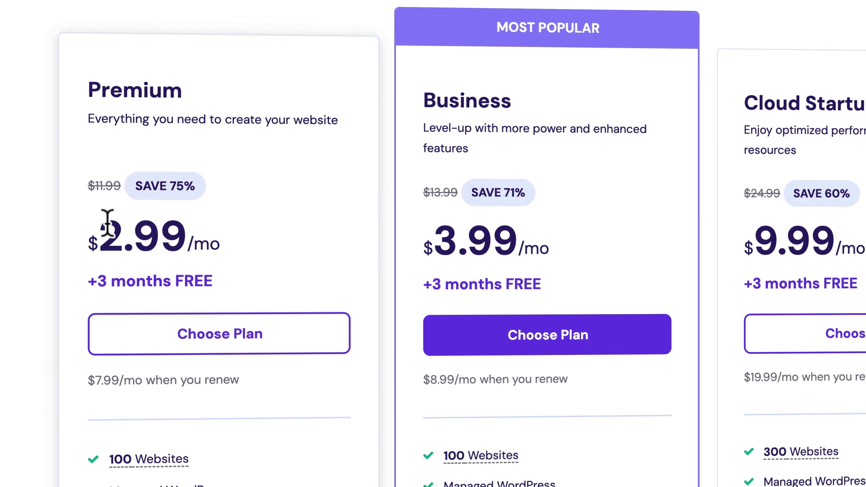
pyautogui.scroll(-3, 108, 227)
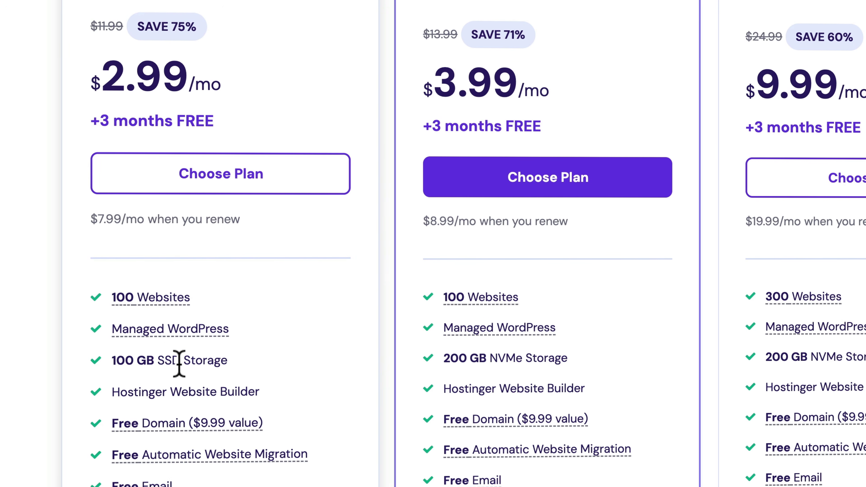
pyautogui.scroll(3, 505, 341)
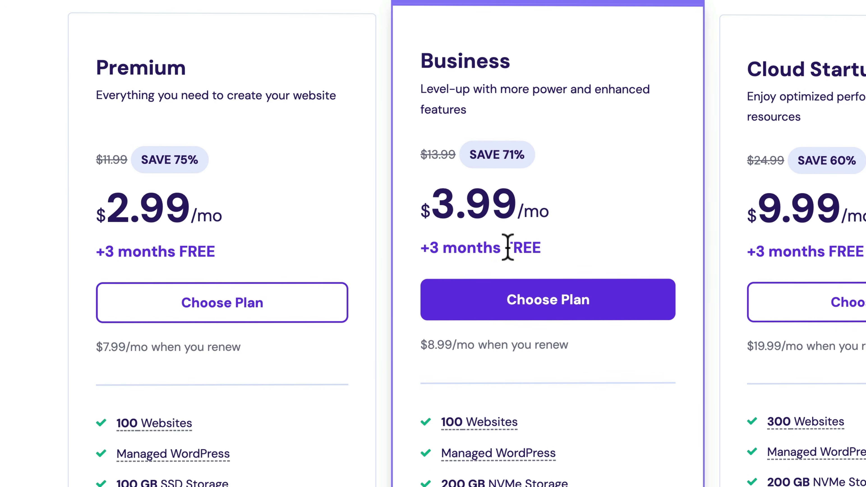
pyautogui.scroll(-4, 506, 266)
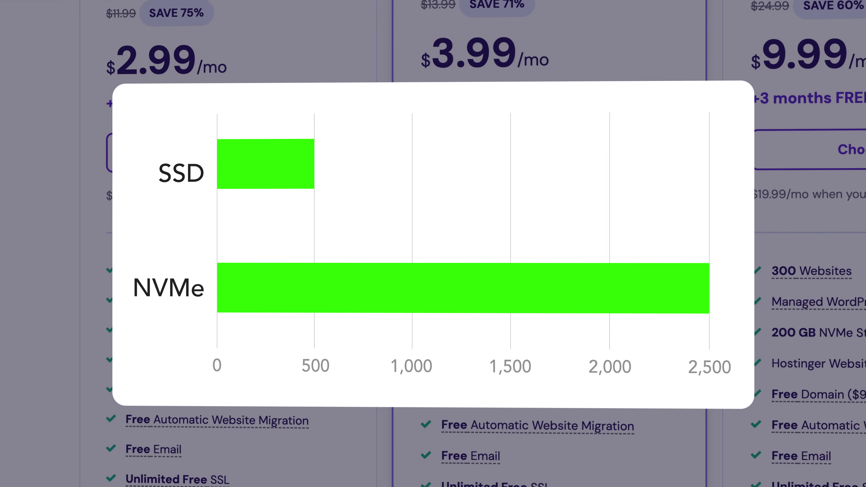
pyautogui.scroll(3, 506, 269)
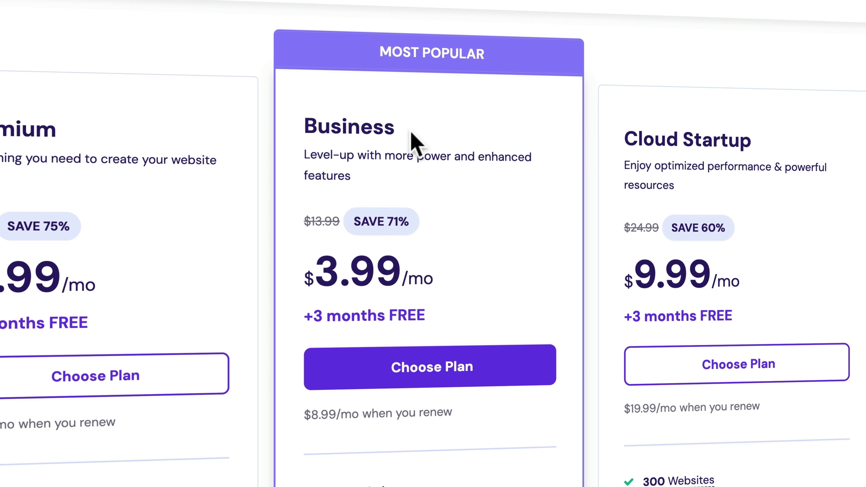
pyautogui.scroll(-5, 412, 133)
pyautogui.moveTo(388, 56)
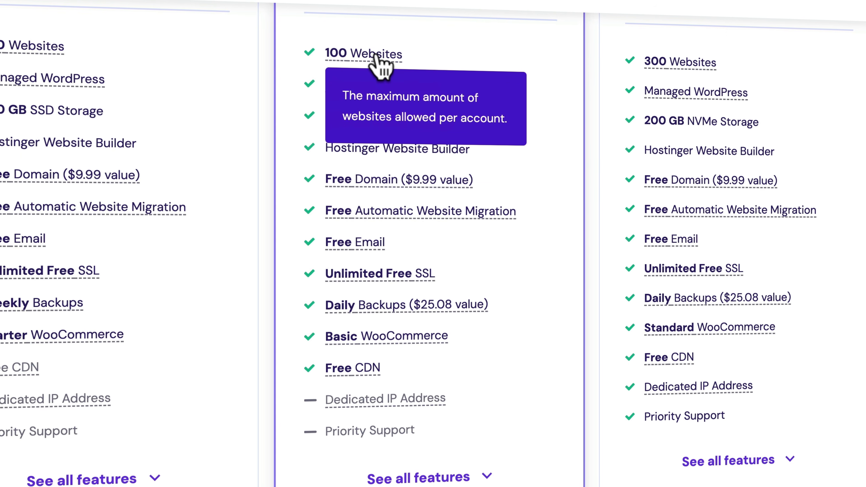
pyautogui.moveTo(423, 87)
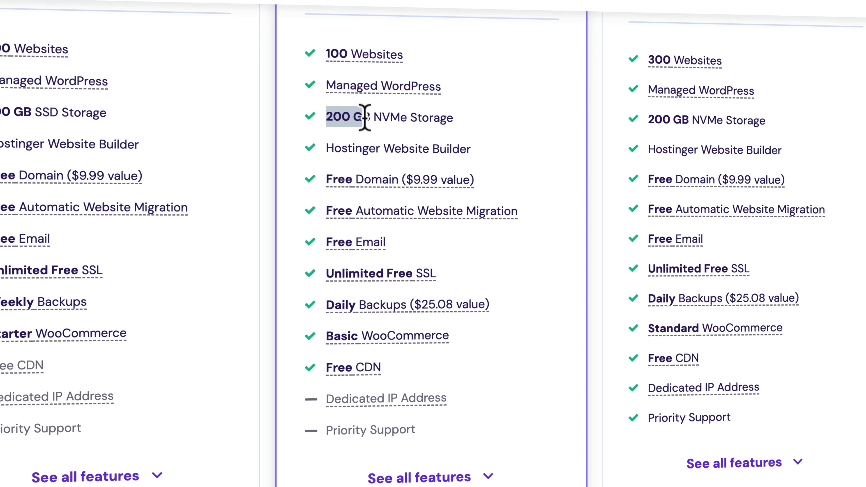
pyautogui.moveTo(372, 116); pyautogui.dragTo(374, 117)
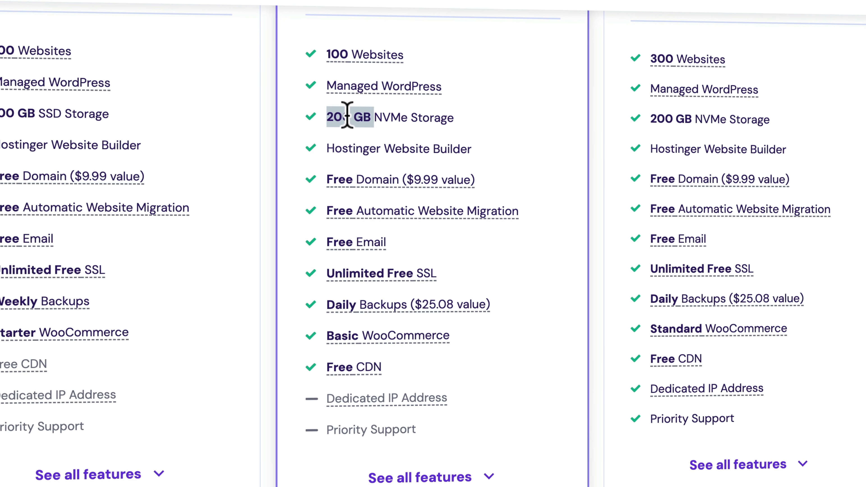
pyautogui.moveTo(386, 178)
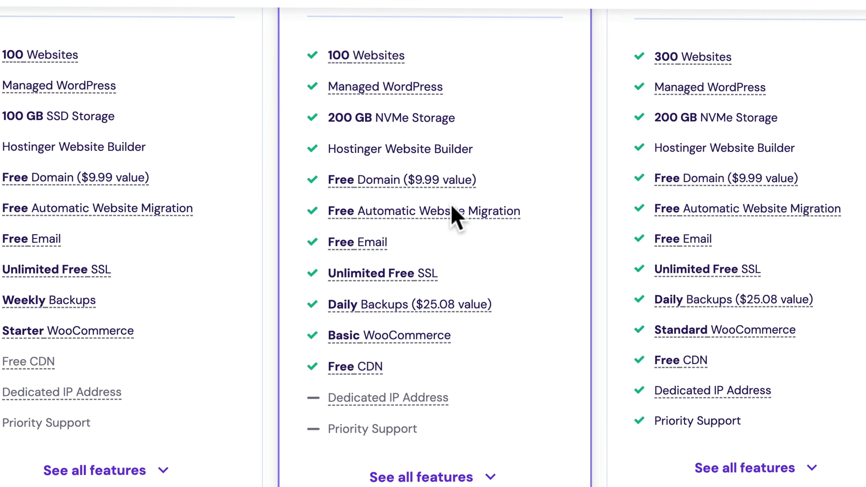
pyautogui.moveTo(413, 217)
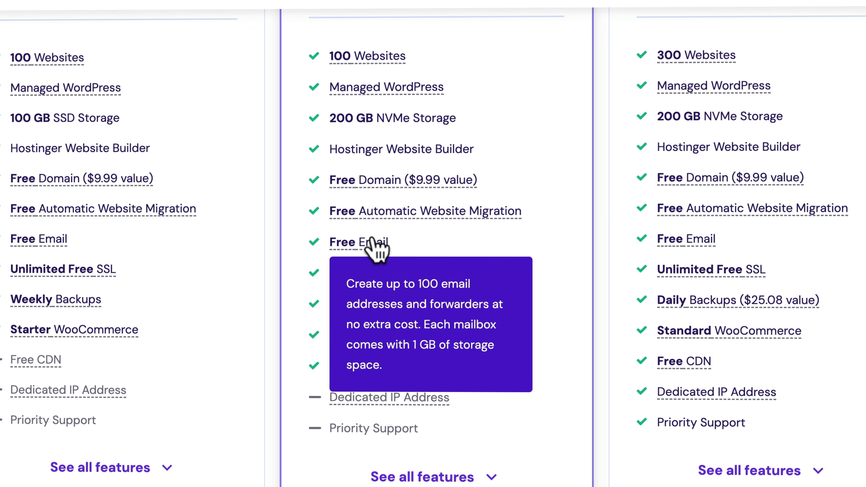
pyautogui.moveTo(423, 273)
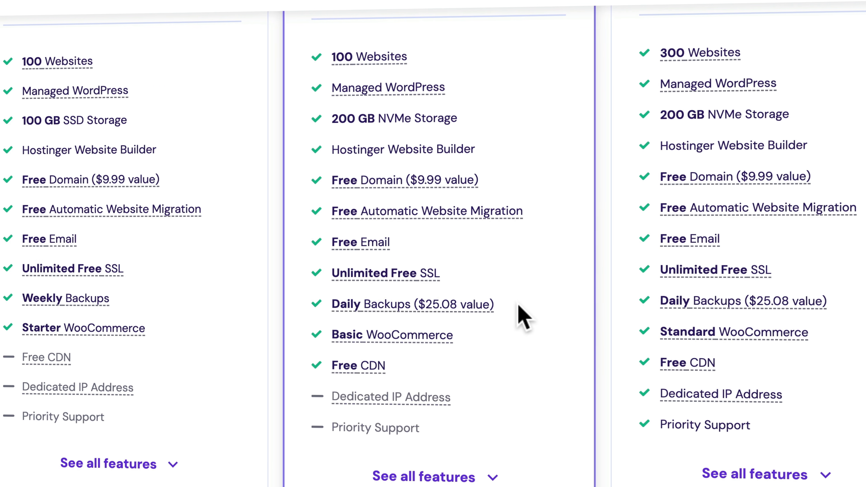
pyautogui.moveTo(383, 375)
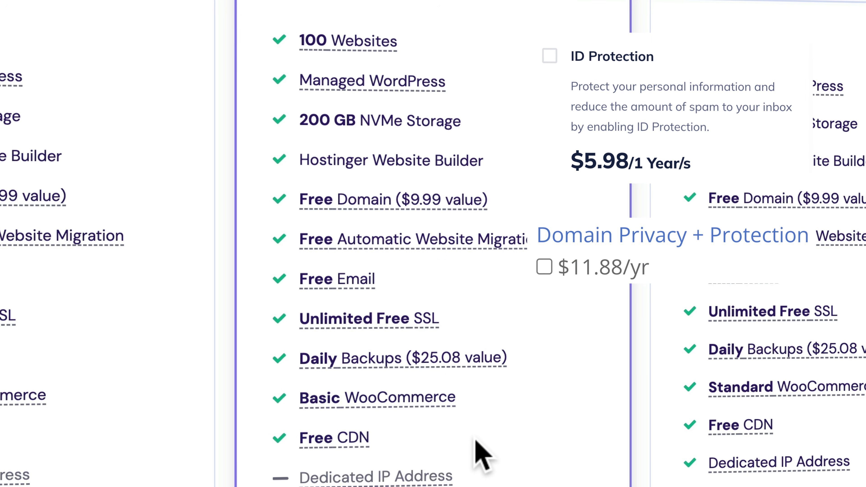
pyautogui.scroll(10, 506, 327)
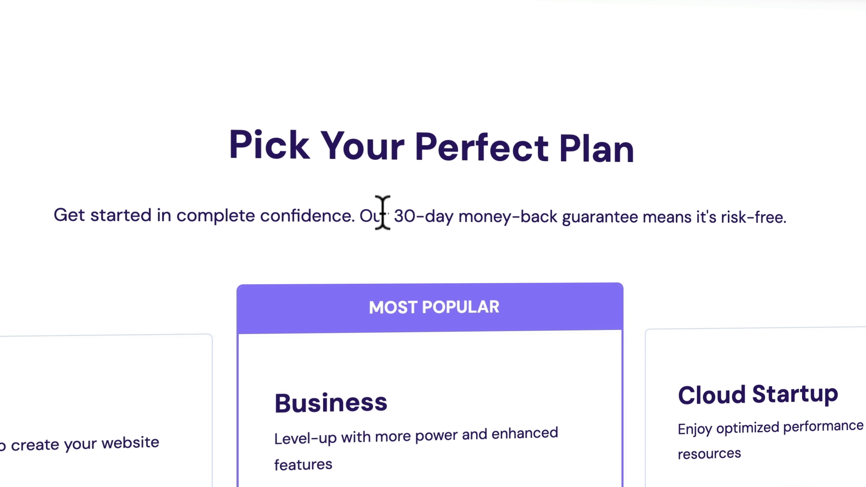
pyautogui.moveTo(375, 215); pyautogui.dragTo(663, 214)
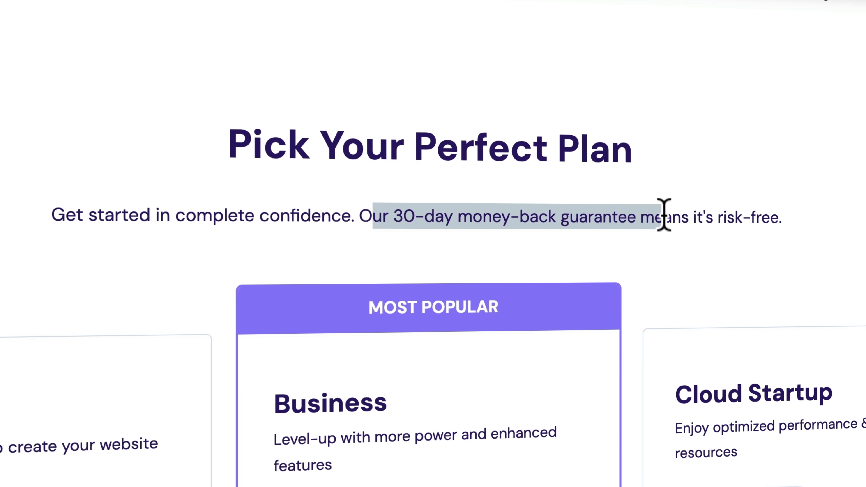
pyautogui.moveTo(716, 216); pyautogui.dragTo(776, 217)
pyautogui.click(647, 222)
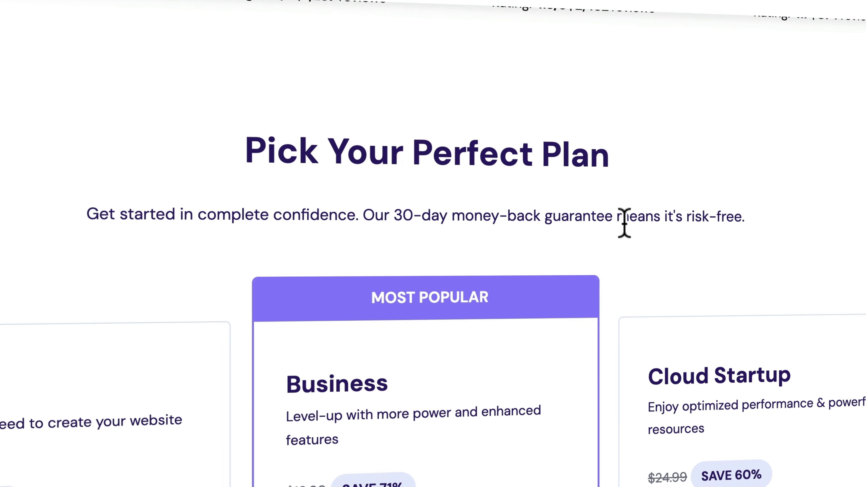
pyautogui.scroll(-5, 624, 222)
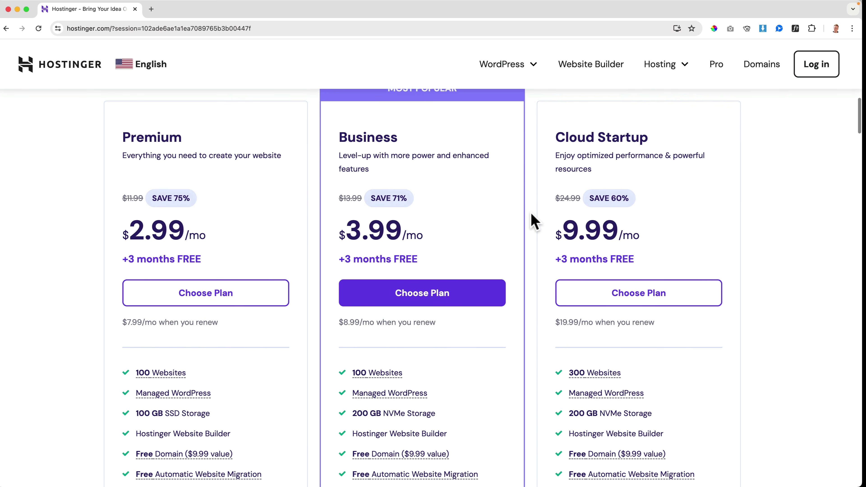
pyautogui.scroll(-2, 531, 213)
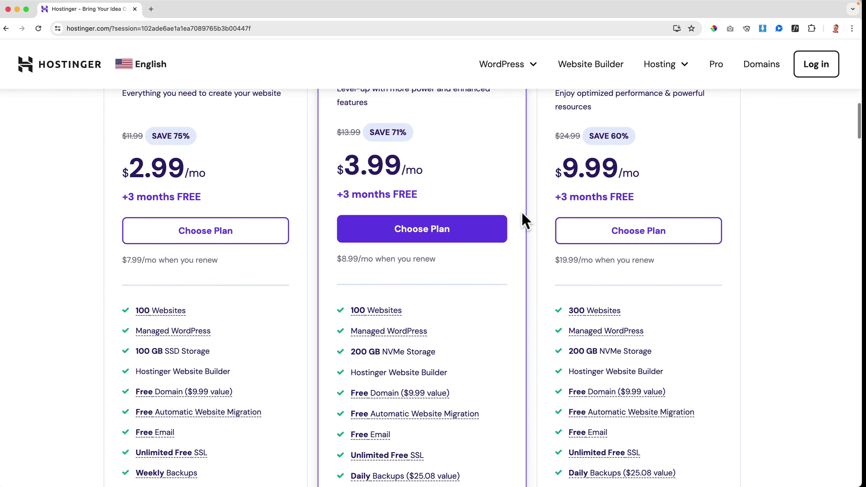
# Choose the Business Web Hosting plan and scroll down to the order total
pyautogui.click(425, 230)
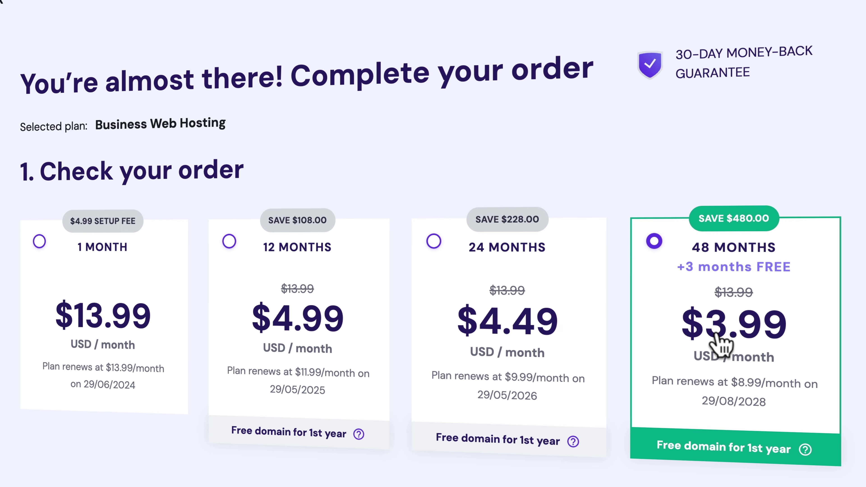
pyautogui.scroll(-5, 648, 339)
pyautogui.scroll(-10, 650, 339)
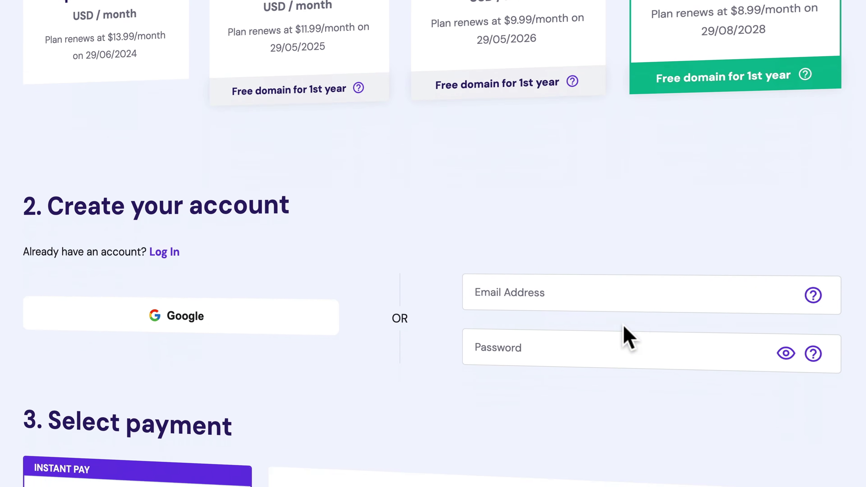
pyautogui.scroll(-5, 595, 333)
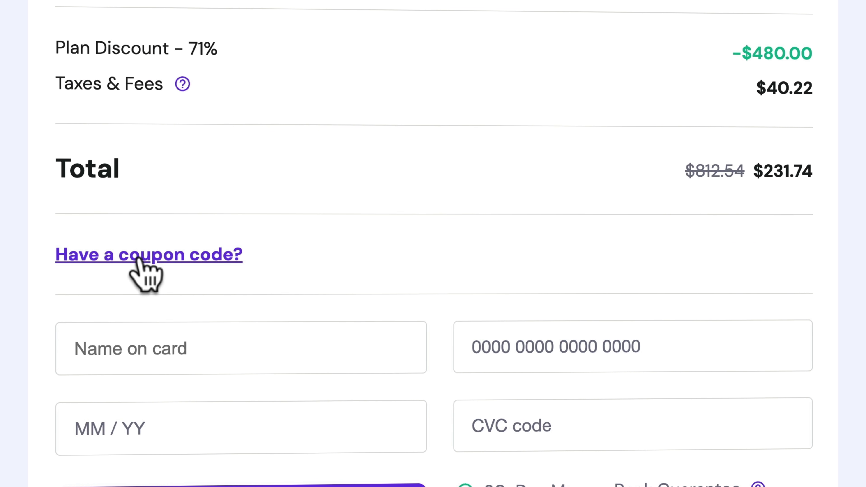
# Enter the discount coupon code and apply it to the order
pyautogui.click(141, 260)
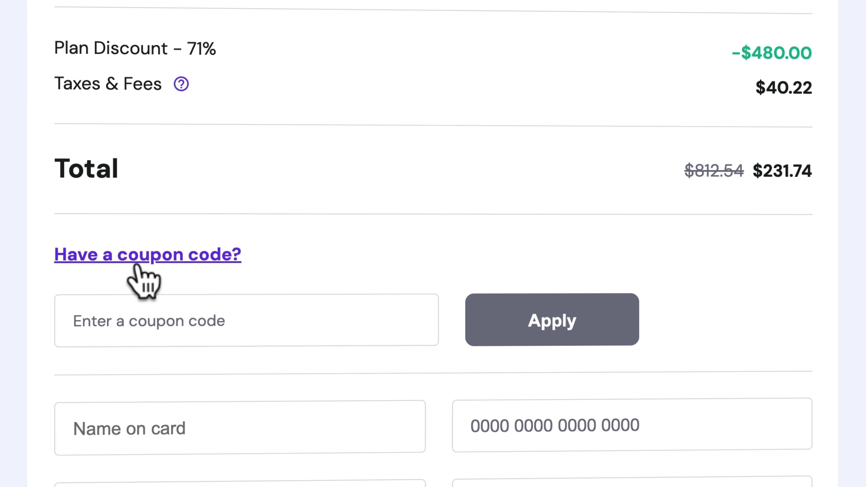
pyautogui.click(139, 325)
pyautogui.write('FERD')
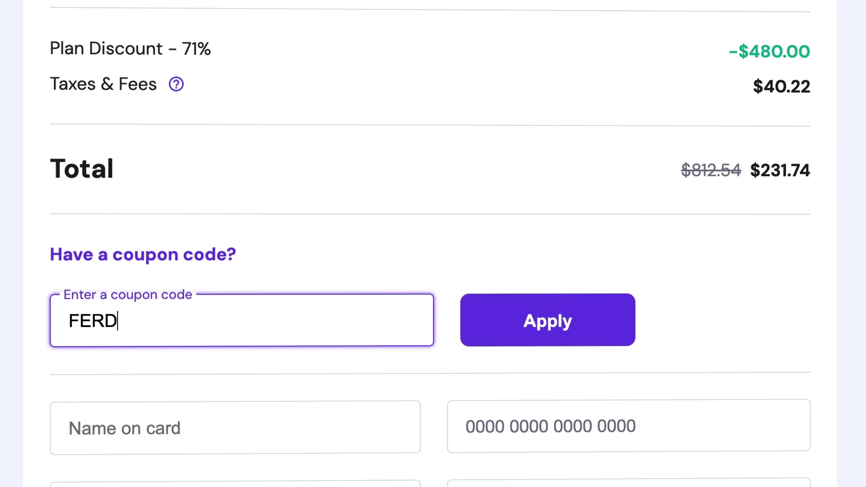
pyautogui.write('Y')
pyautogui.click(541, 338)
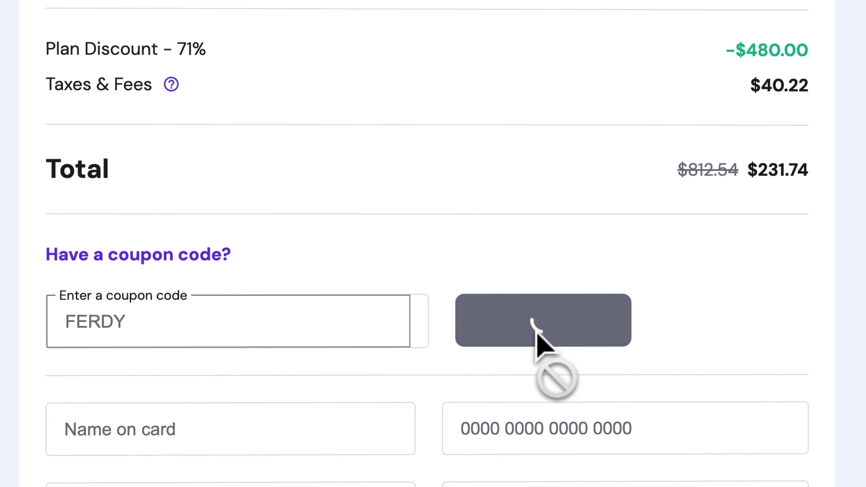
pyautogui.scroll(15, 534, 334)
pyautogui.scroll(5, 542, 351)
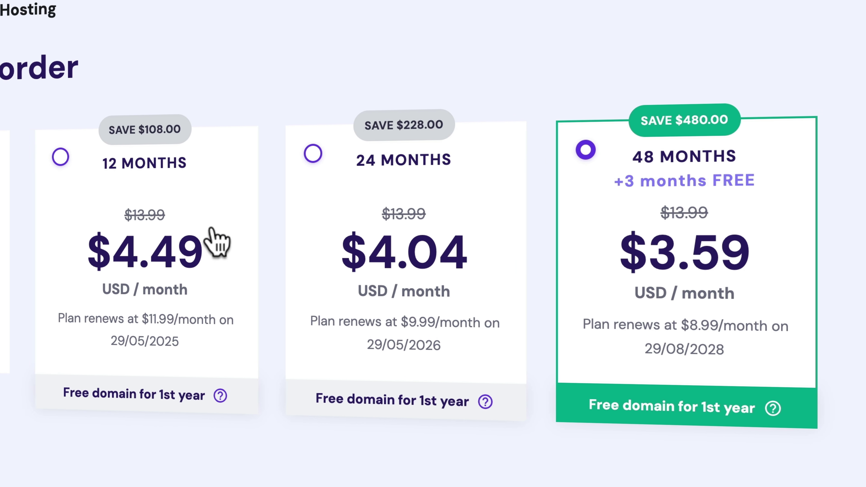
# Switch the billing term to 12 months
pyautogui.click(143, 220)
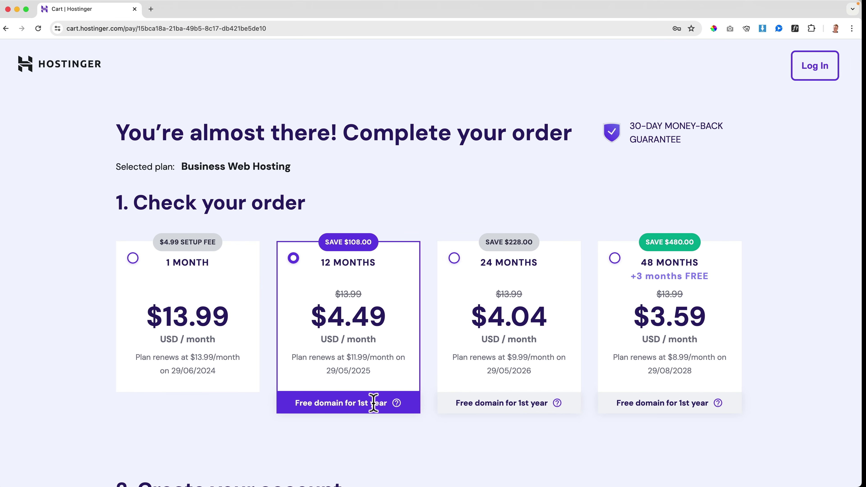
pyautogui.scroll(-10, 377, 403)
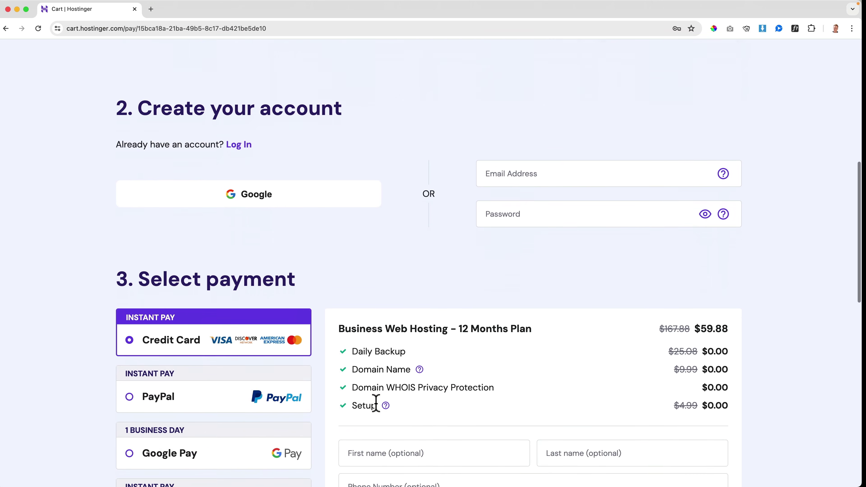
pyautogui.scroll(-2, 377, 406)
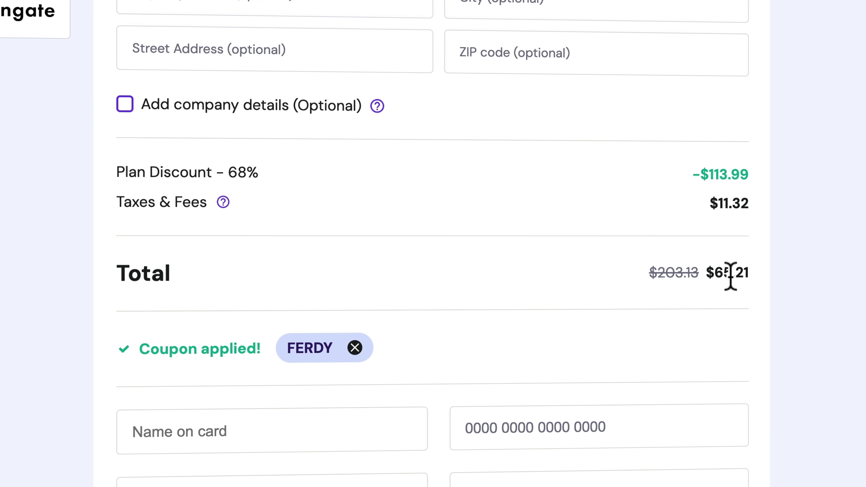
# Add company details with company name and VAT number, bringing taxes to $0.00
pyautogui.click(126, 106)
pyautogui.click(196, 165)
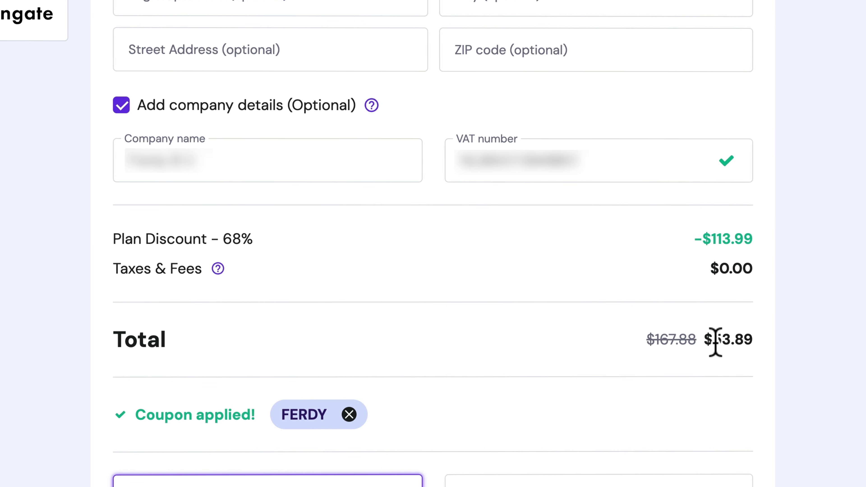
pyautogui.click(765, 340)
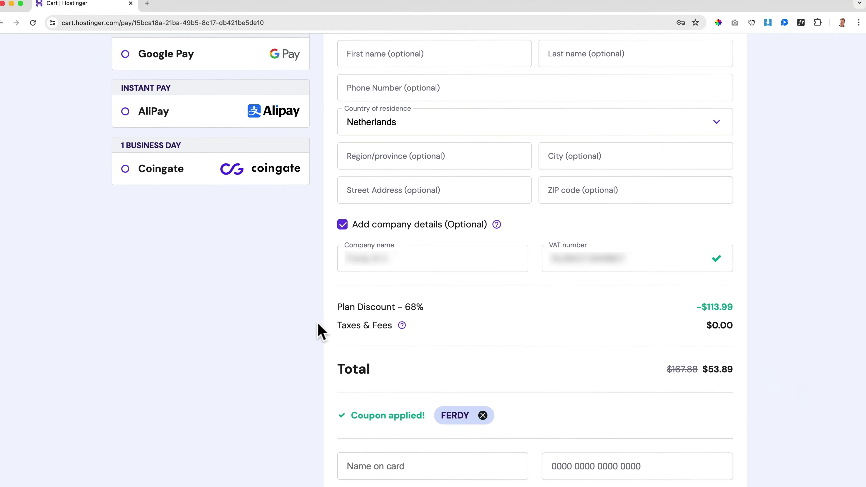
pyautogui.scroll(6, 318, 325)
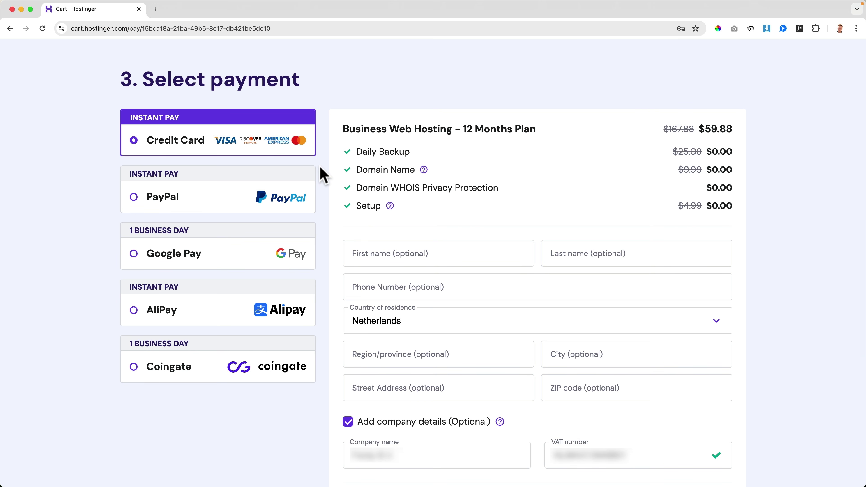
pyautogui.scroll(-3, 322, 175)
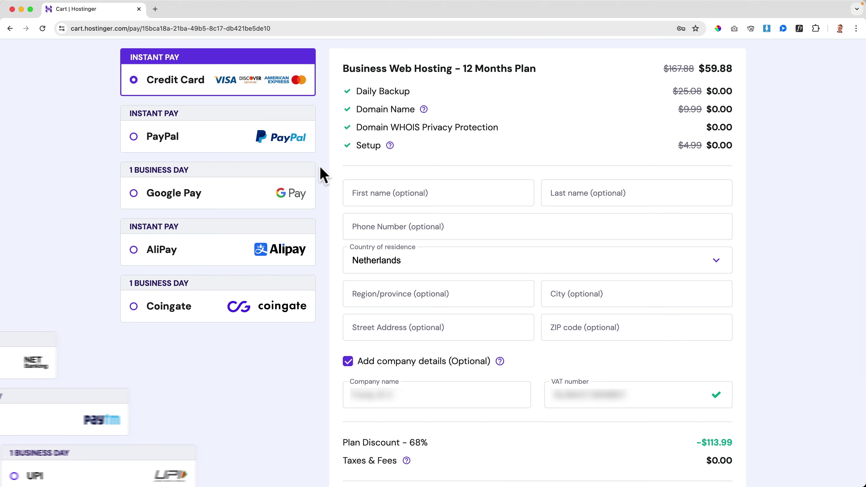
pyautogui.scroll(10, 322, 174)
pyautogui.scroll(9, 323, 175)
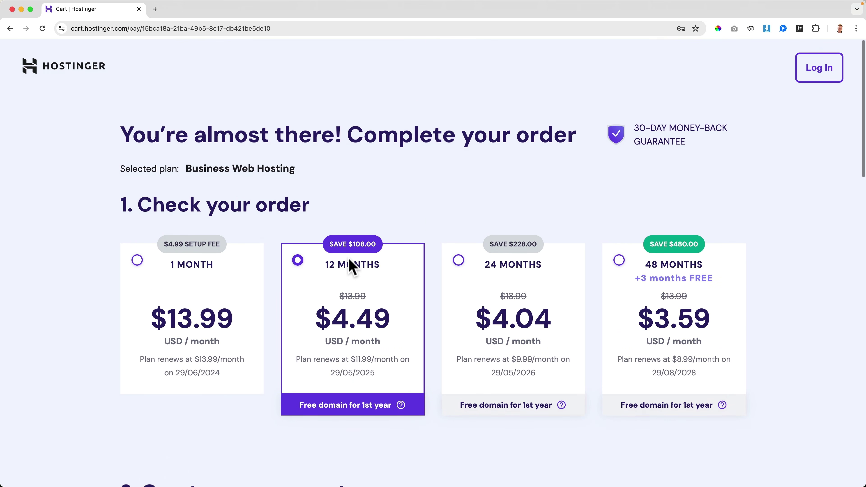
# Enter the account e-mail address and password on the checkout page
pyautogui.scroll(-1, 349, 265)
pyautogui.scroll(-3, 350, 264)
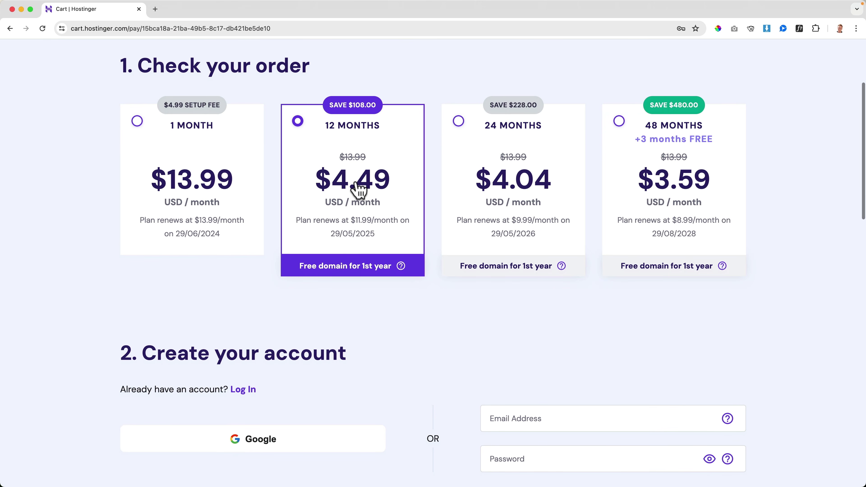
pyautogui.scroll(-6, 344, 294)
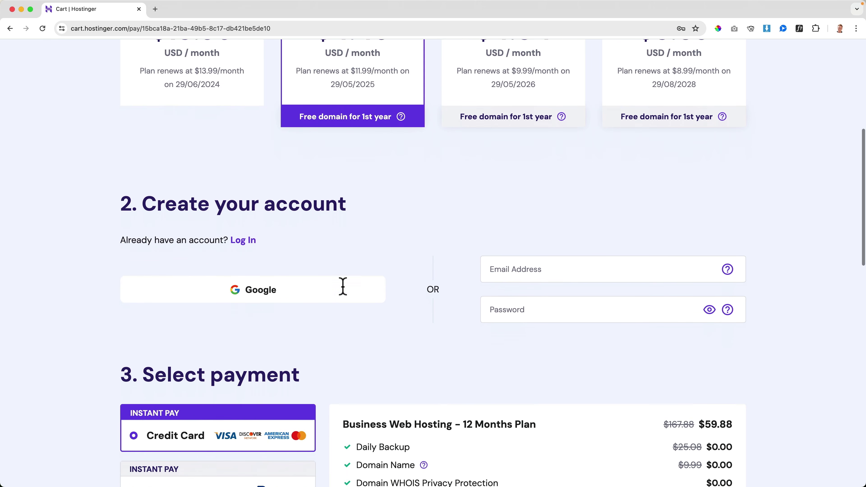
pyautogui.click(540, 204)
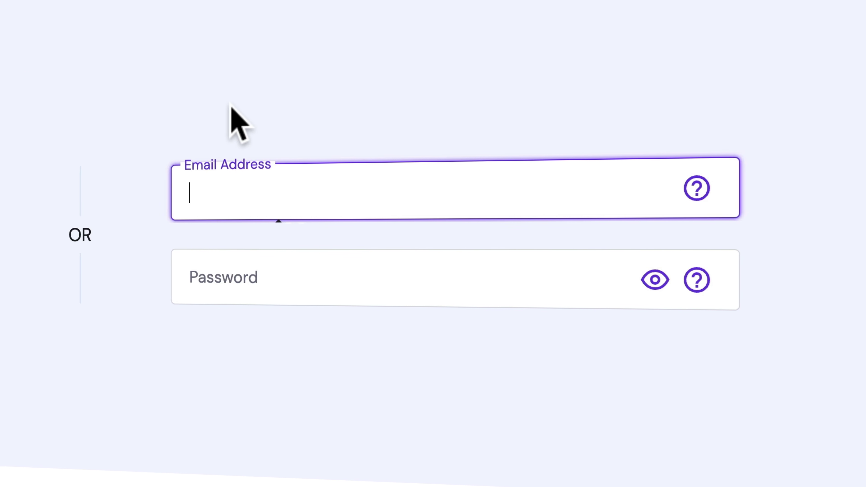
pyautogui.press('Tab')
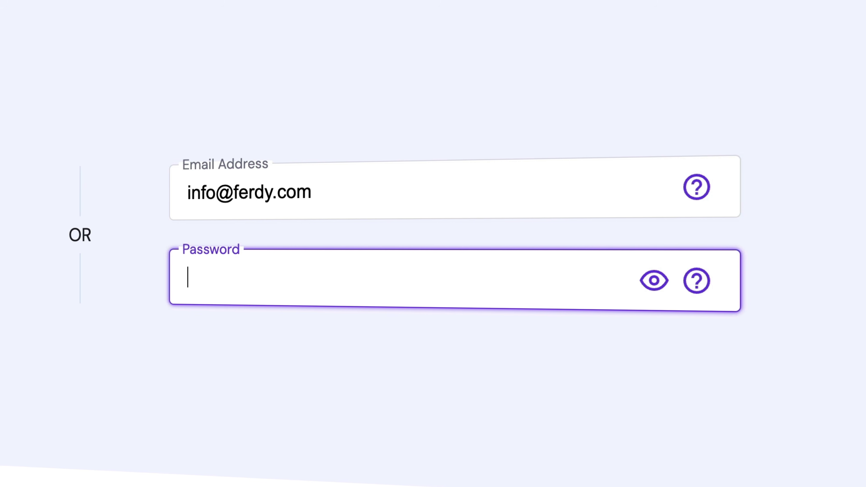
pyautogui.write('•••••••••••••')
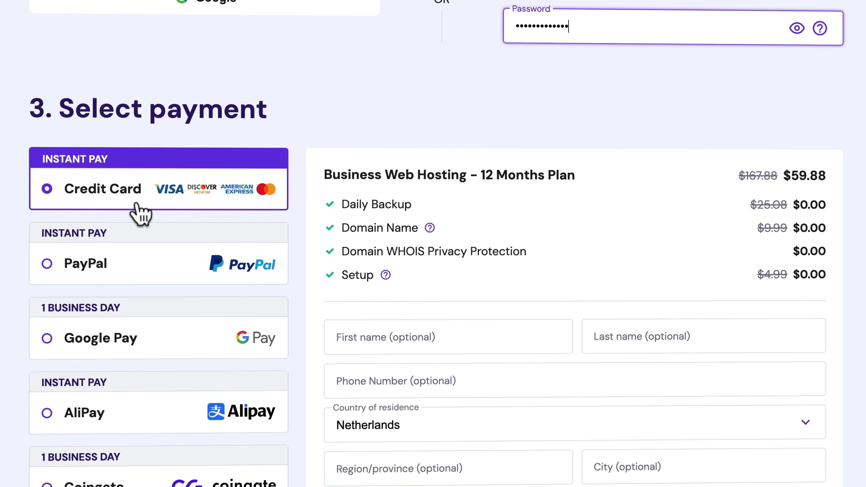
# Scroll to the payment section and begin entering the credit card details
pyautogui.scroll(-3, 464, 257)
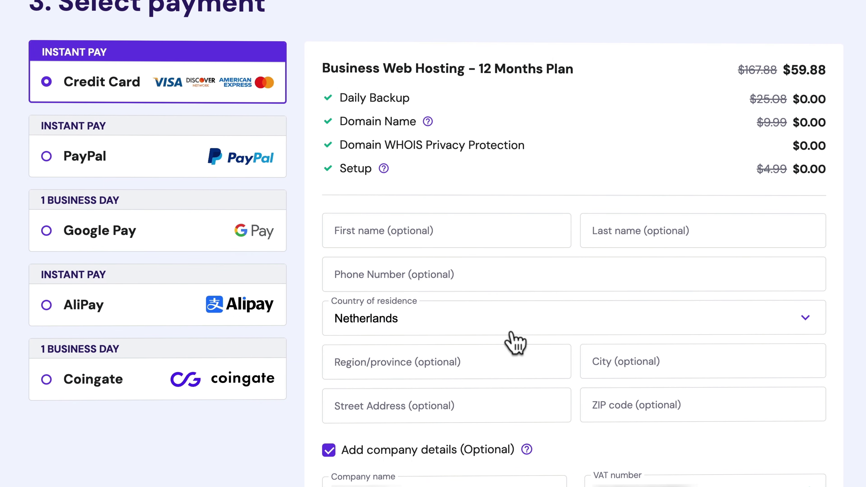
pyautogui.scroll(-10, 576, 349)
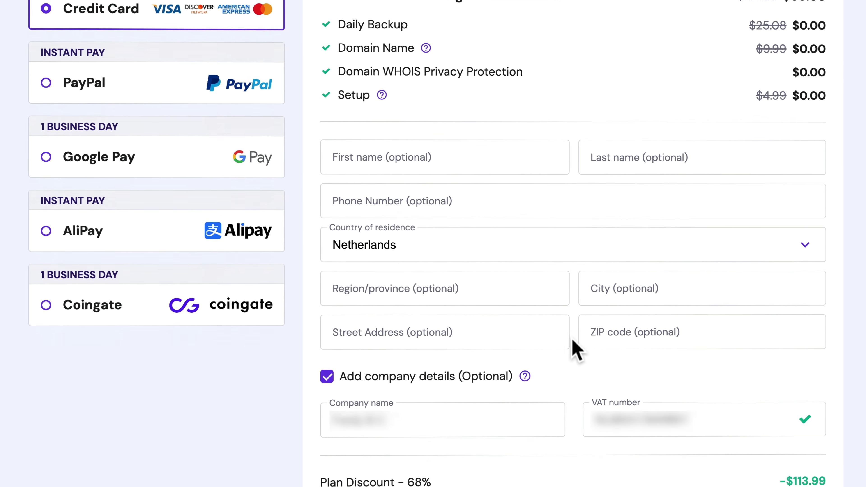
pyautogui.scroll(-5, 576, 351)
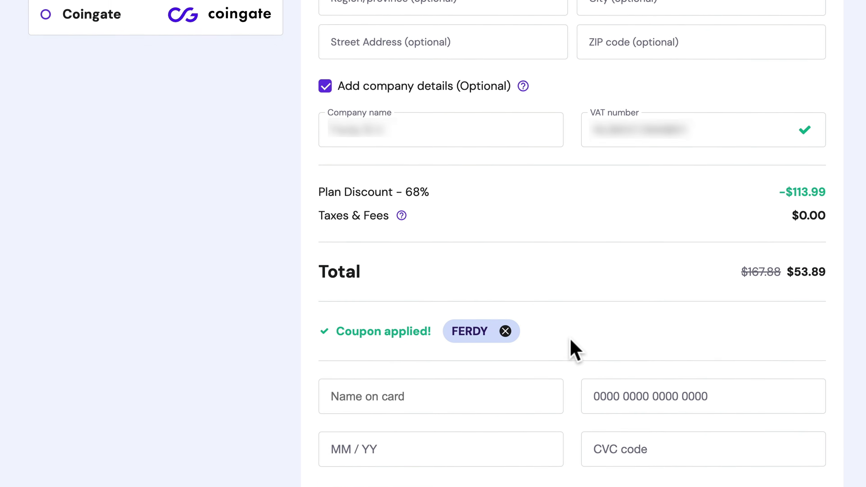
pyautogui.scroll(15, 553, 348)
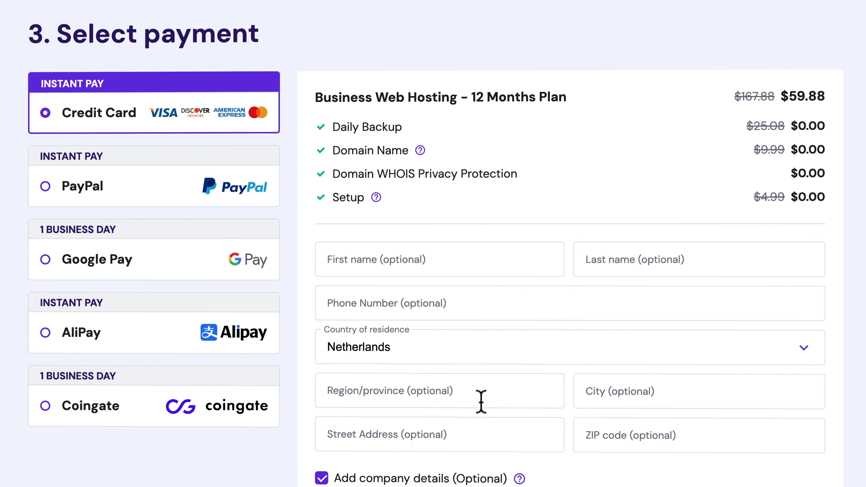
pyautogui.scroll(-15, 479, 402)
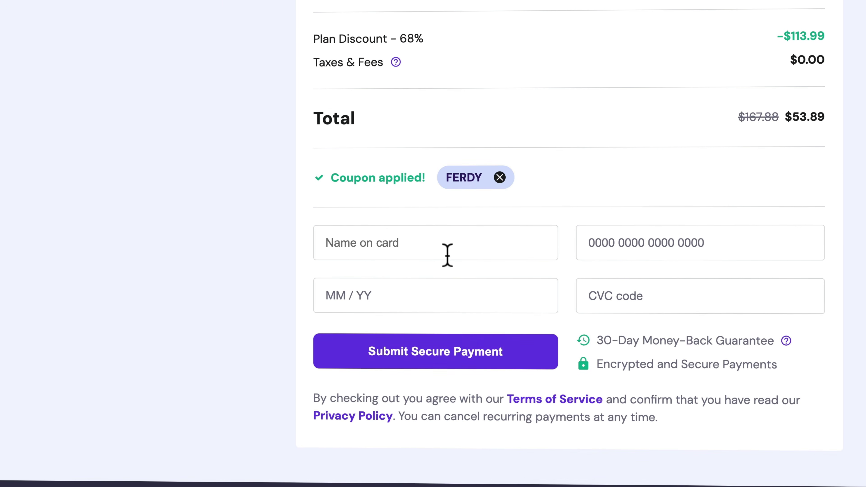
pyautogui.click(446, 265)
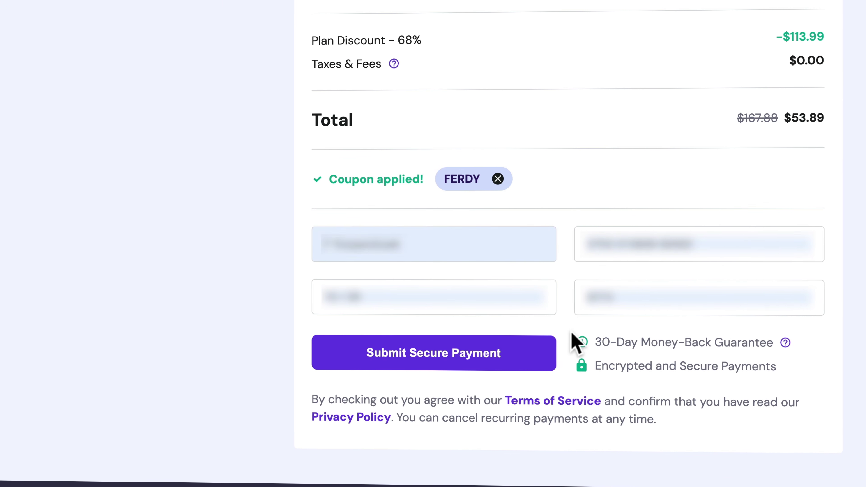
# Submit payment, mark the site as for 'Myself or my business', and set the admin e-mail and password
pyautogui.click(442, 352)
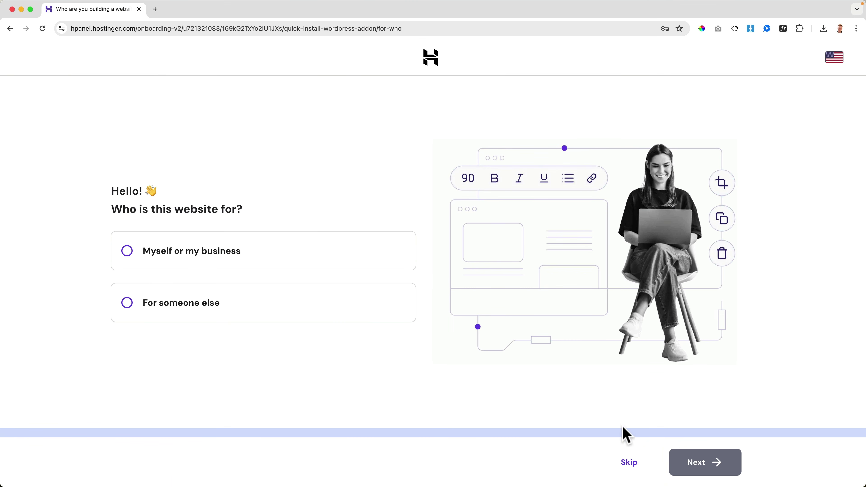
pyautogui.click(179, 254)
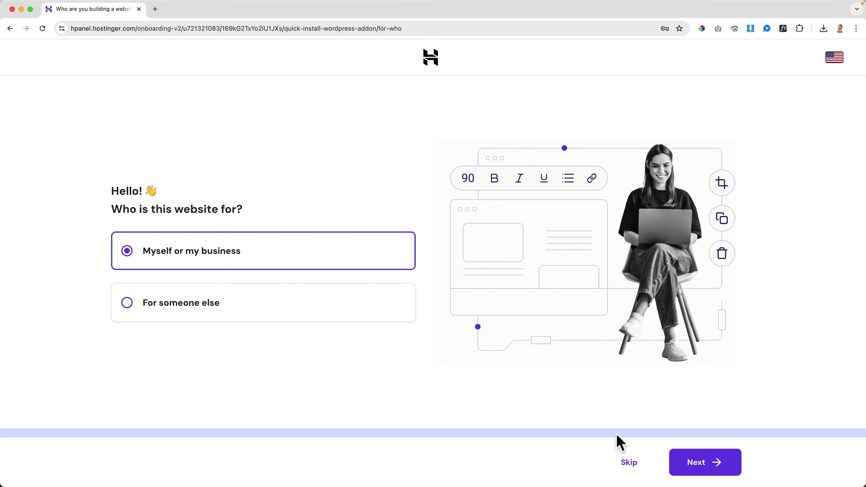
pyautogui.click(693, 464)
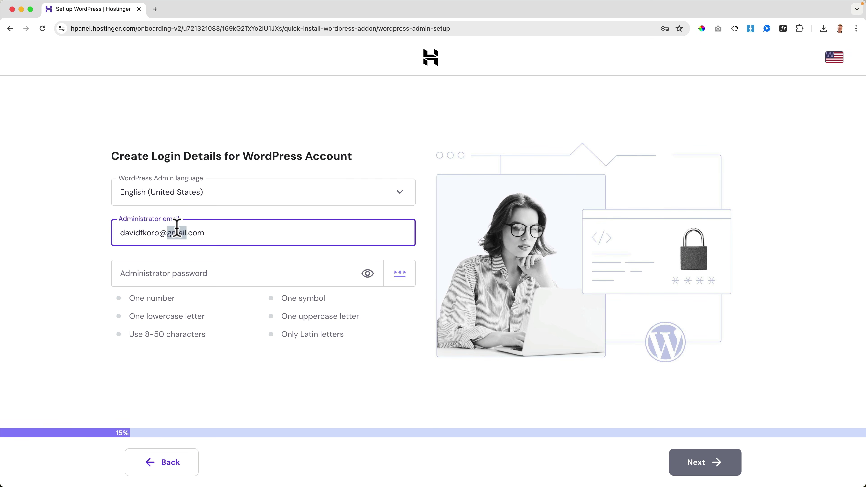
pyautogui.press('Tab')
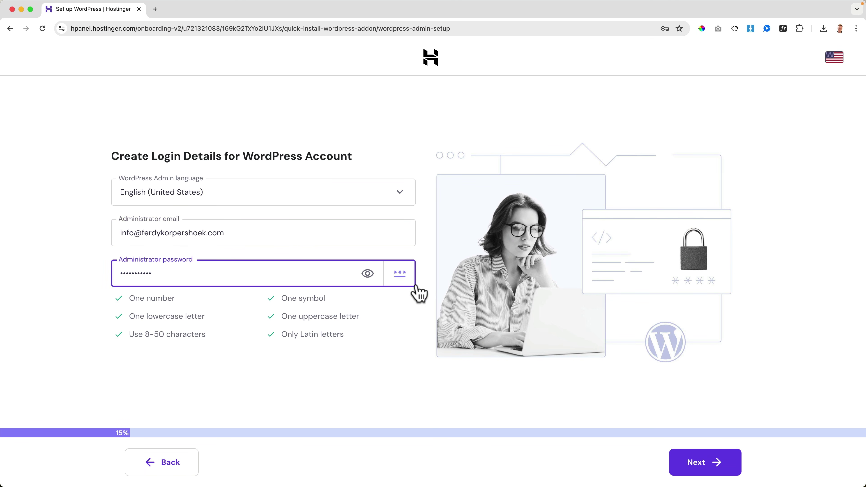
pyautogui.click(706, 472)
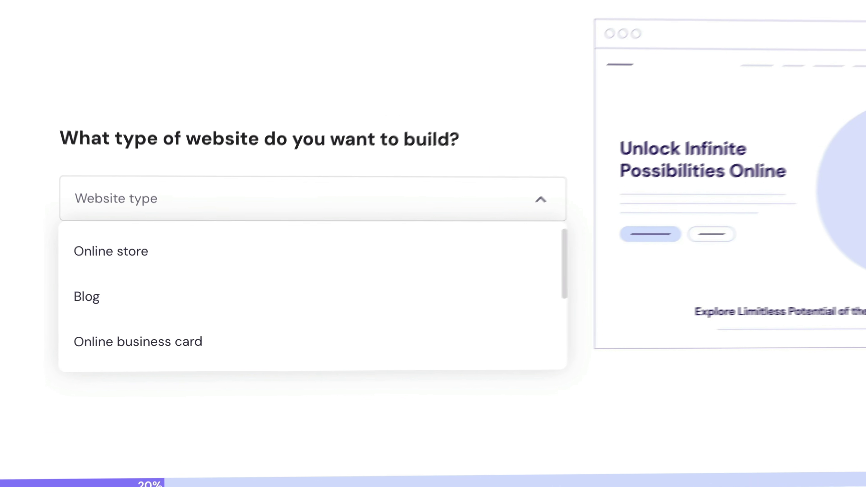
# Set website type to Other, keep pre-built templates, skip plugins and AI content, and use a temporary domain
pyautogui.scroll(-5, 460, 283)
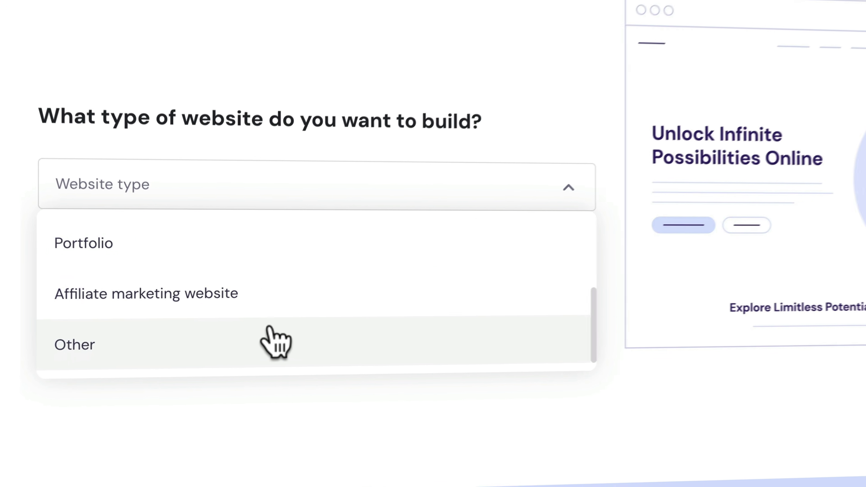
pyautogui.click(276, 344)
pyautogui.click(808, 481)
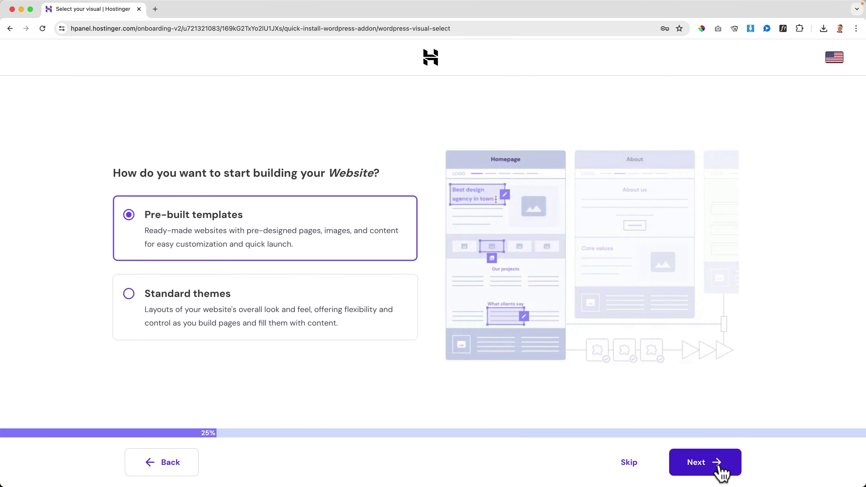
pyautogui.click(630, 464)
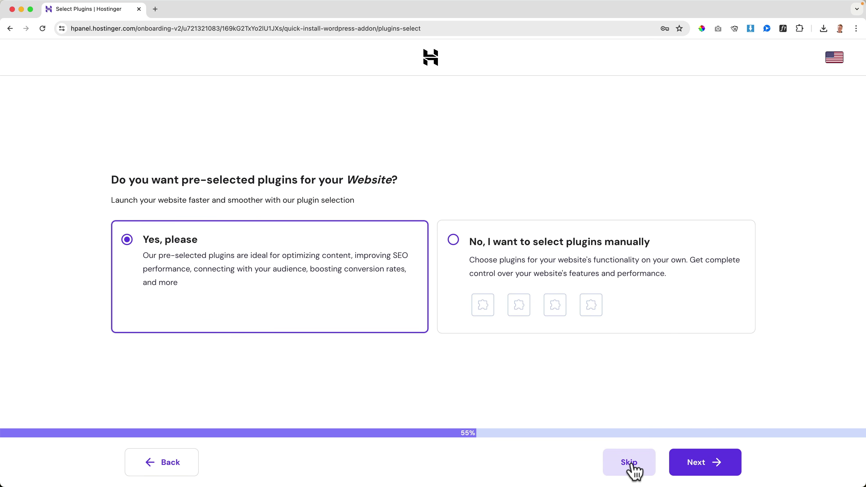
pyautogui.click(631, 465)
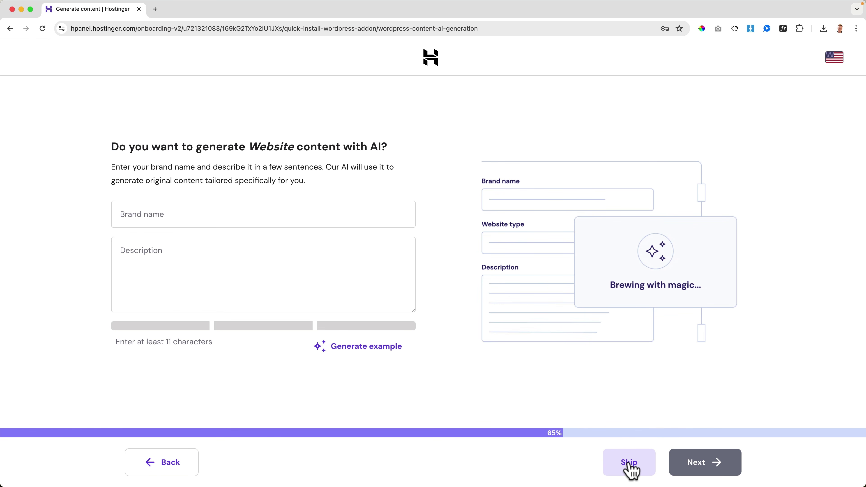
pyautogui.click(631, 465)
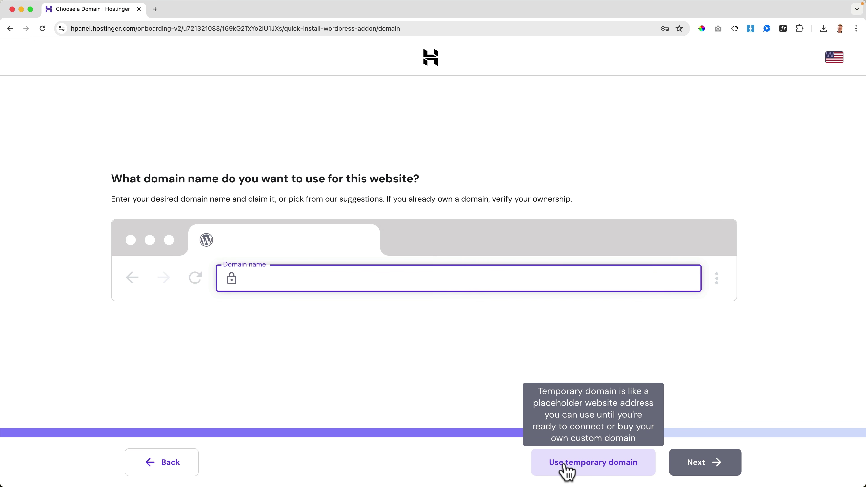
pyautogui.click(590, 471)
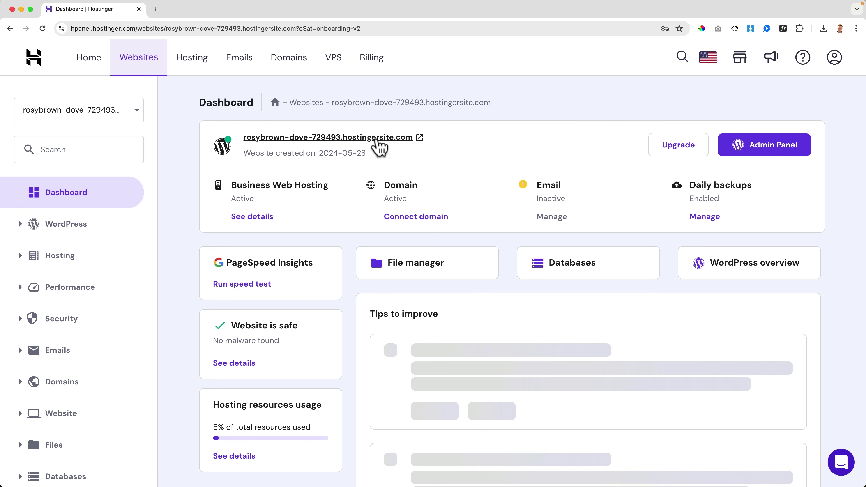
# Open WordPress admin for the new hostingersite.com site via the Admin Panel button
pyautogui.click(766, 150)
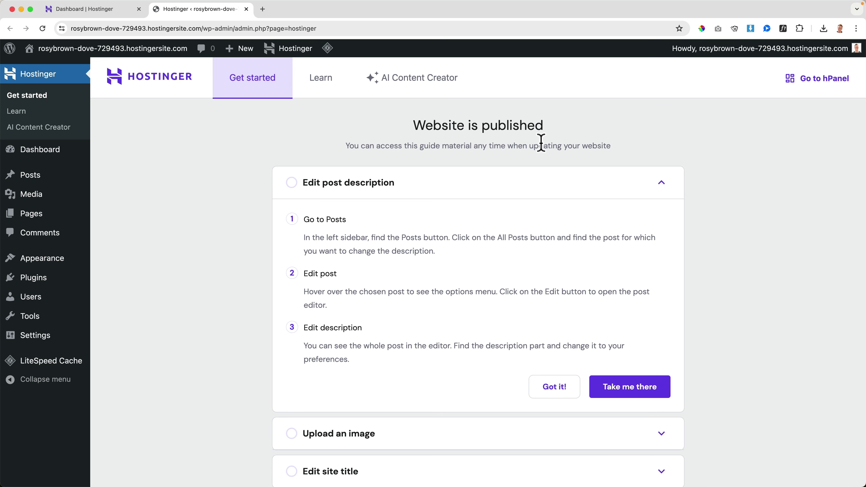
# Bulk-deactivate the Hostinger, Hostinger AI and LiteSpeed Cache plugins
pyautogui.click(36, 278)
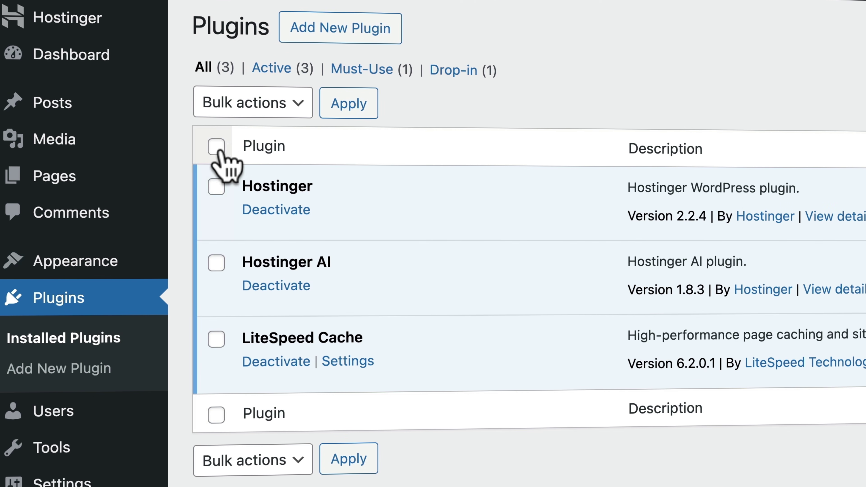
pyautogui.click(217, 147)
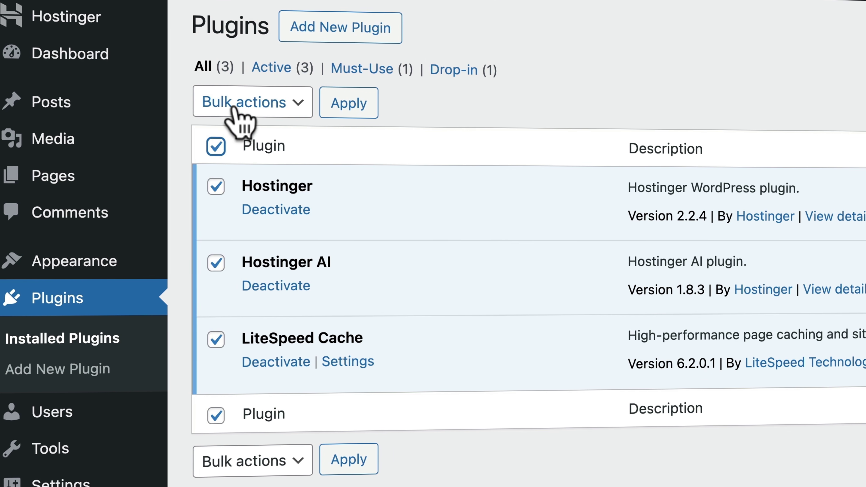
pyautogui.click(233, 109)
pyautogui.click(270, 150)
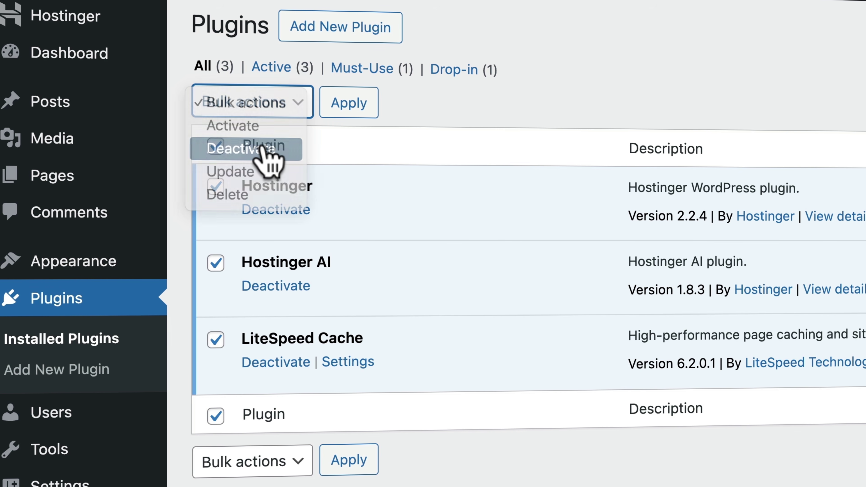
pyautogui.click(347, 113)
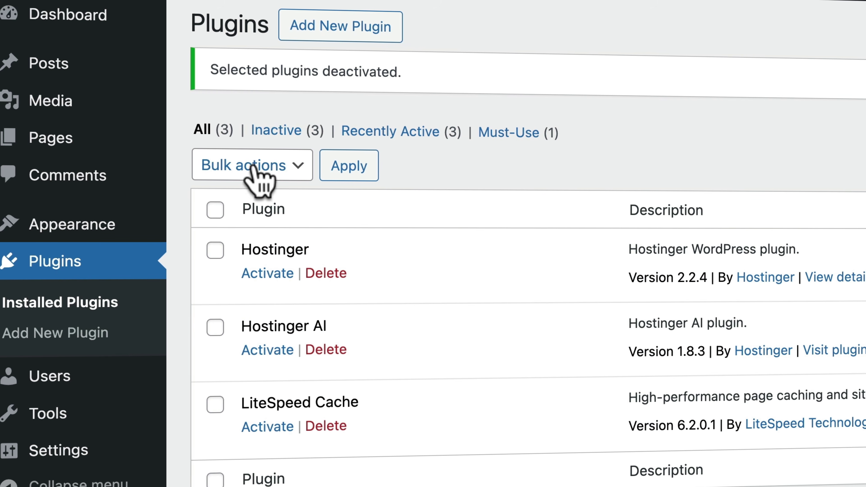
# Bulk-delete all three plugins, confirm, and open the Posts list
pyautogui.click(215, 210)
pyautogui.click(232, 167)
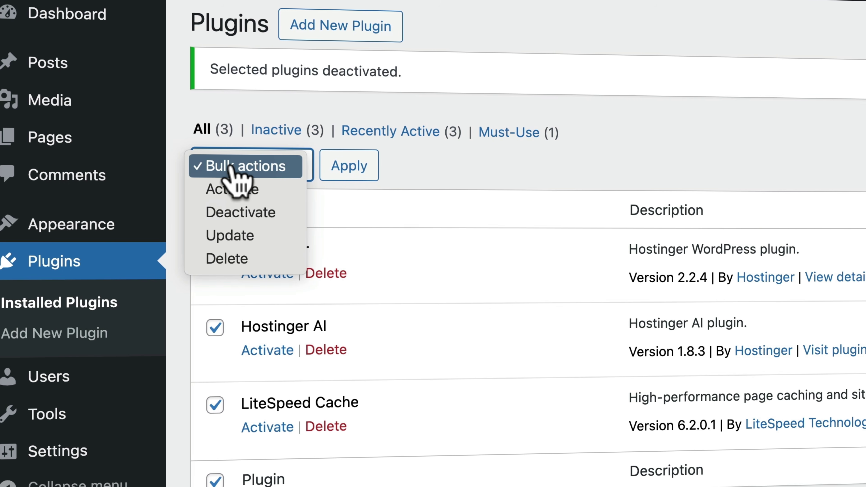
pyautogui.click(218, 258)
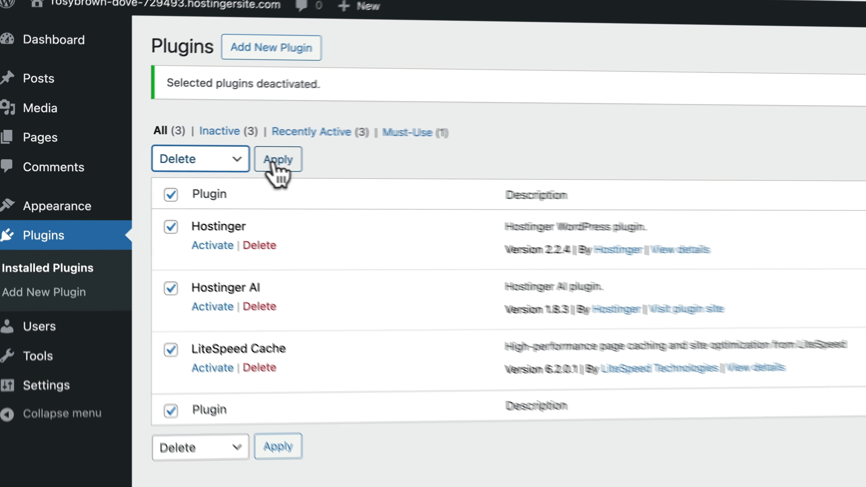
pyautogui.click(349, 166)
pyautogui.click(499, 100)
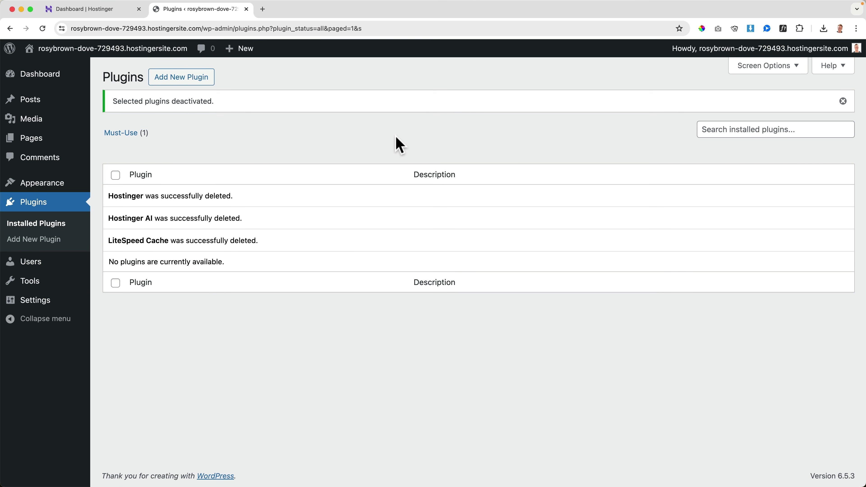
pyautogui.click(42, 102)
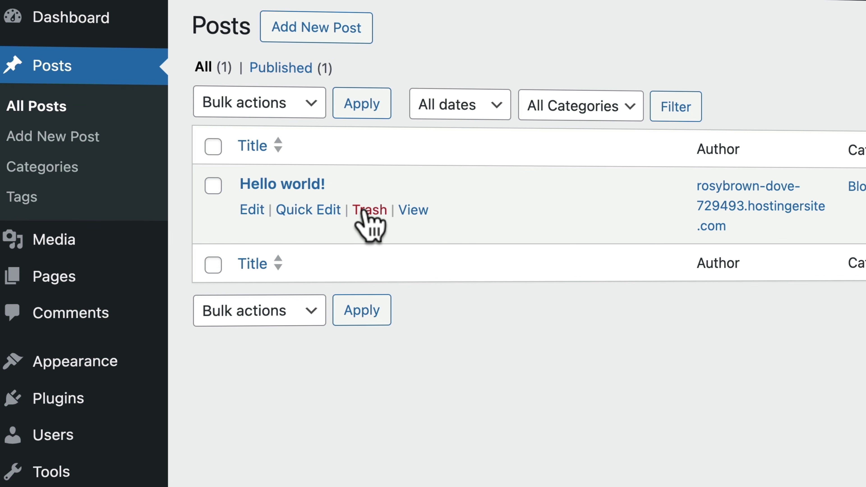
# Trash the Hello world! post and permanently delete it from the Trash
pyautogui.click(369, 209)
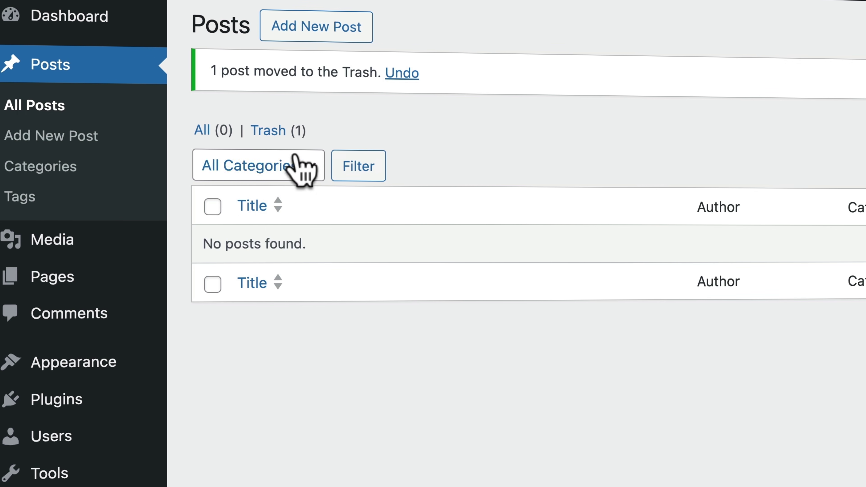
pyautogui.click(278, 130)
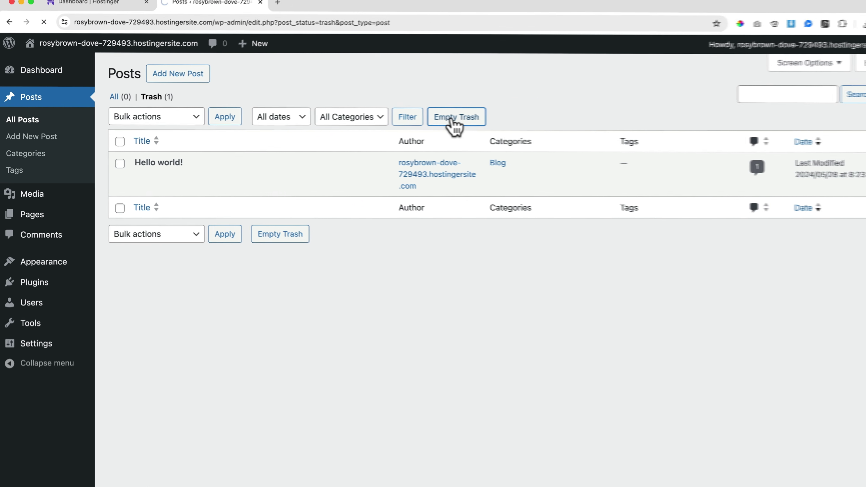
pyautogui.click(784, 109)
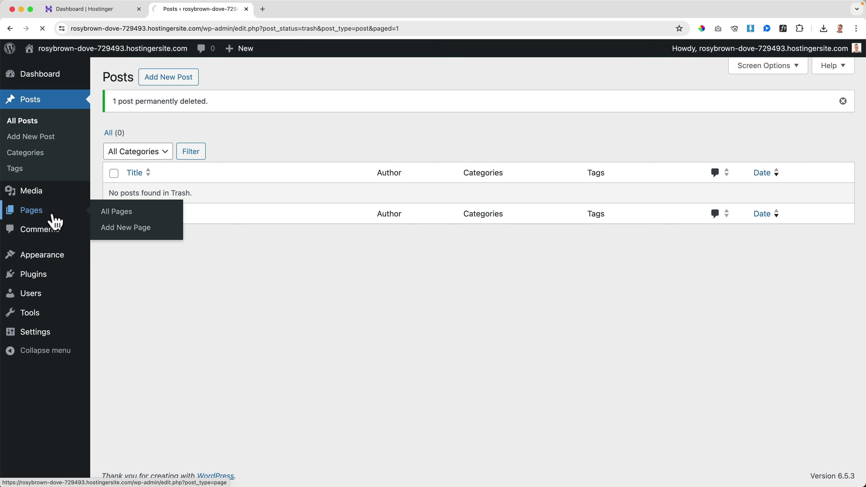
# Bulk-trash the remaining Privacy Policy page and empty the pages Trash
pyautogui.click(113, 142)
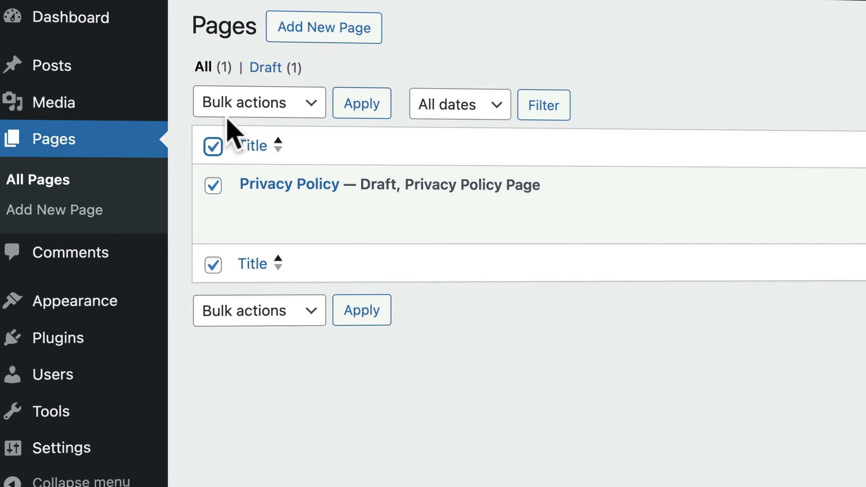
pyautogui.click(238, 106)
pyautogui.click(244, 150)
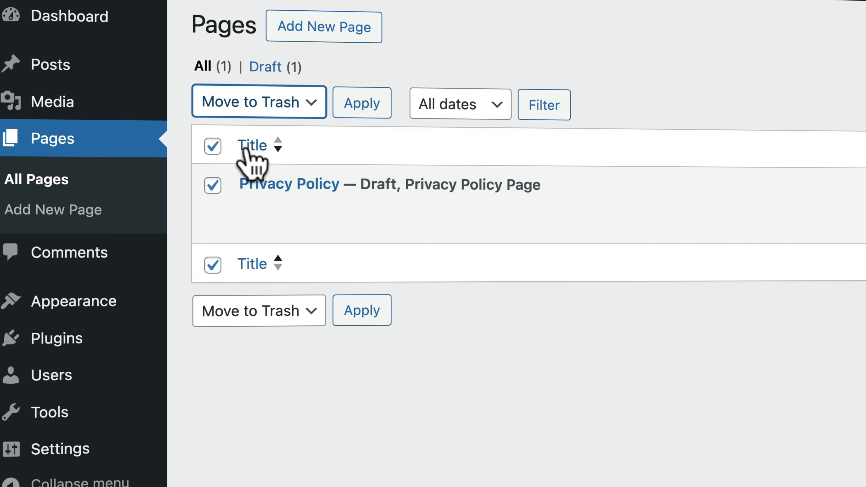
pyautogui.click(367, 106)
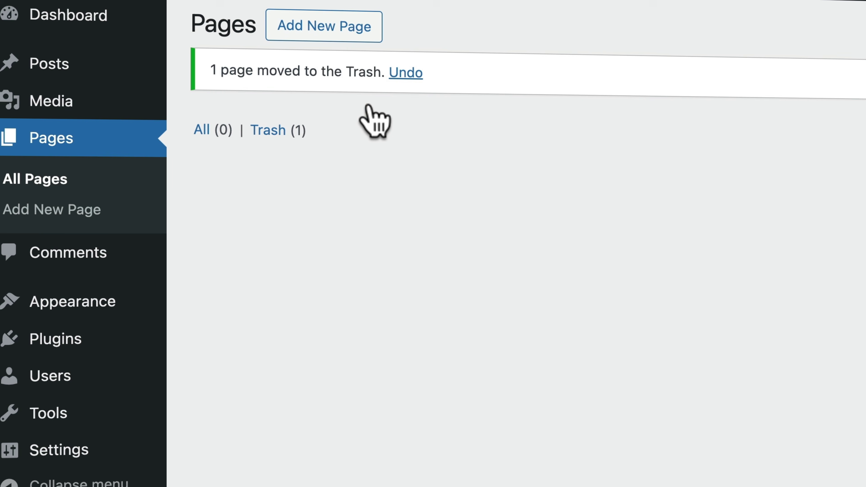
pyautogui.click(285, 131)
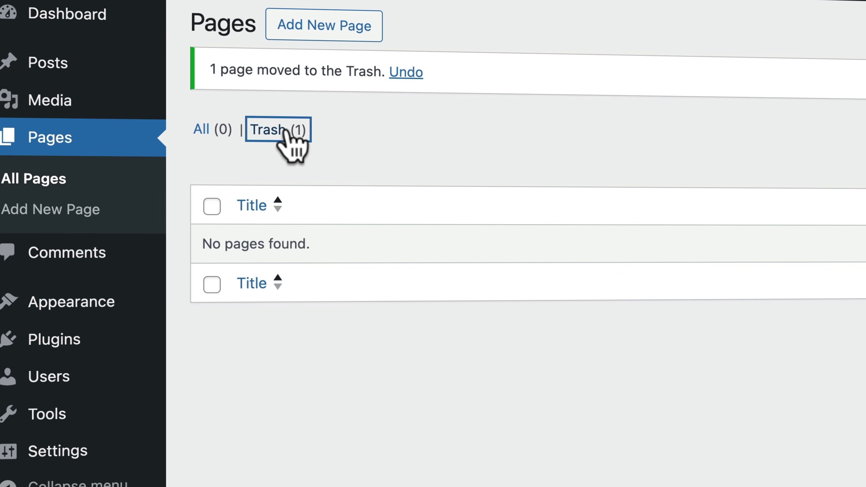
pyautogui.click(646, 110)
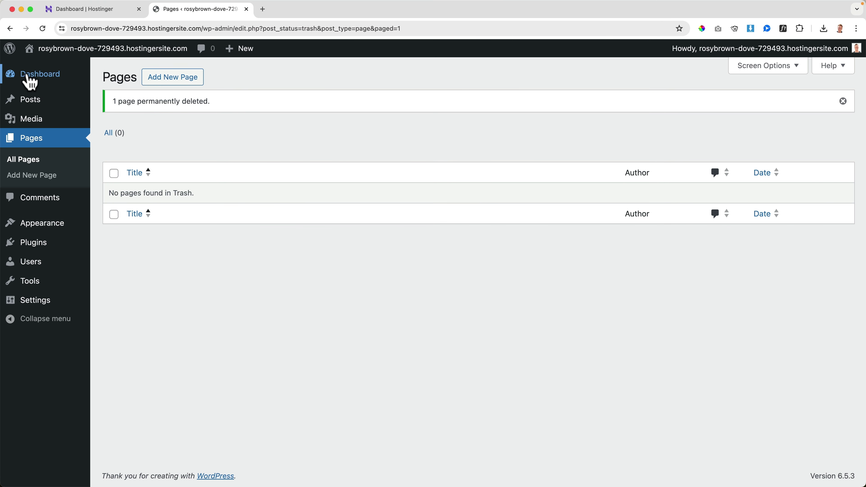
# On the Dashboard, dismiss Welcome and collapse Site Health, At a Glance, Activity, Quick Draft and Events widgets
pyautogui.click(37, 81)
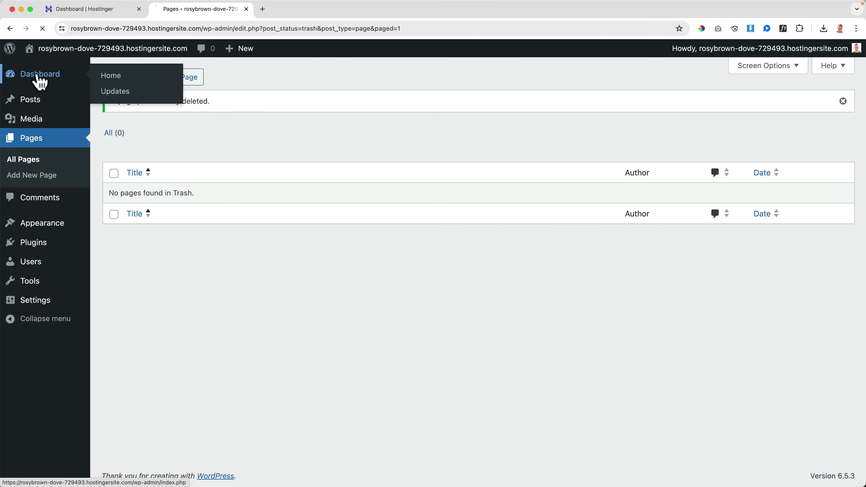
pyautogui.click(832, 114)
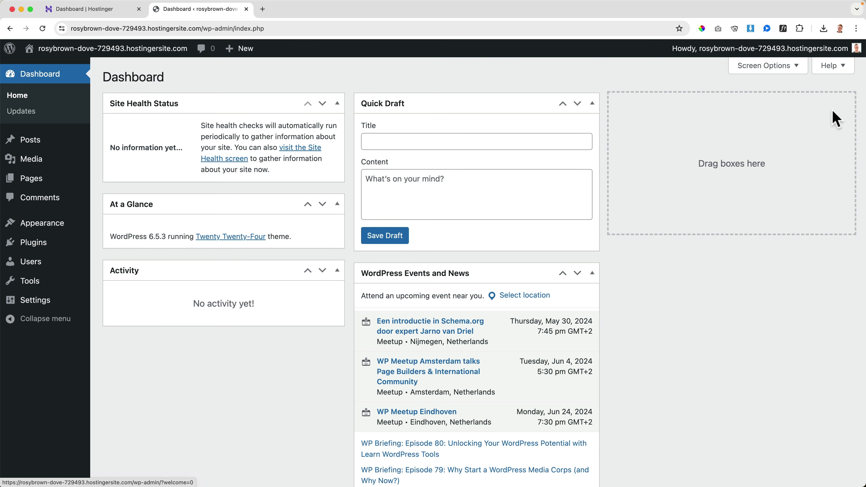
pyautogui.click(340, 103)
pyautogui.click(337, 135)
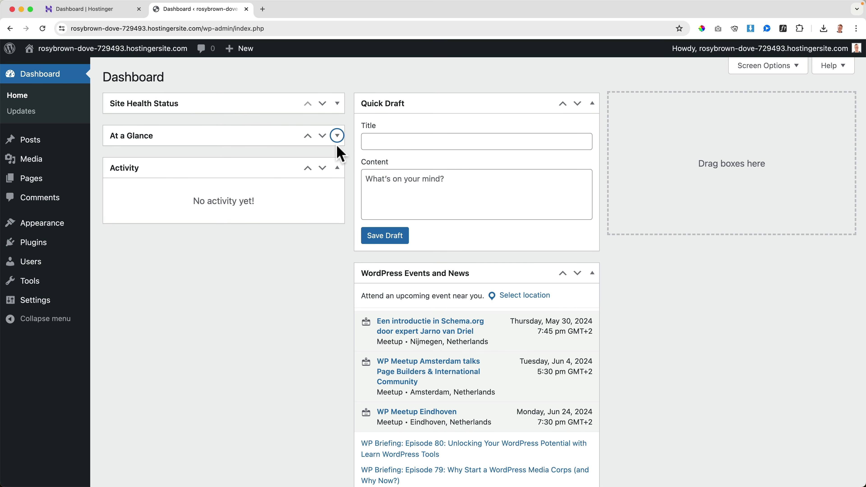
pyautogui.click(337, 168)
pyautogui.click(592, 103)
pyautogui.click(592, 136)
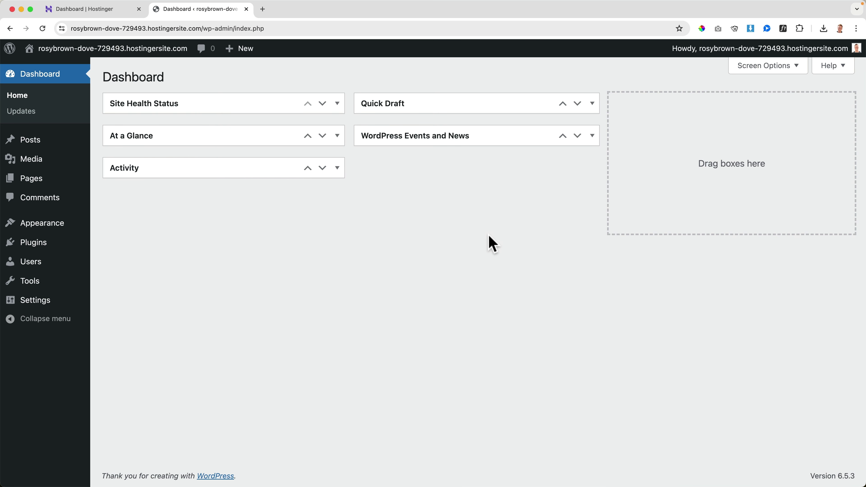
pyautogui.moveTo(41, 243)
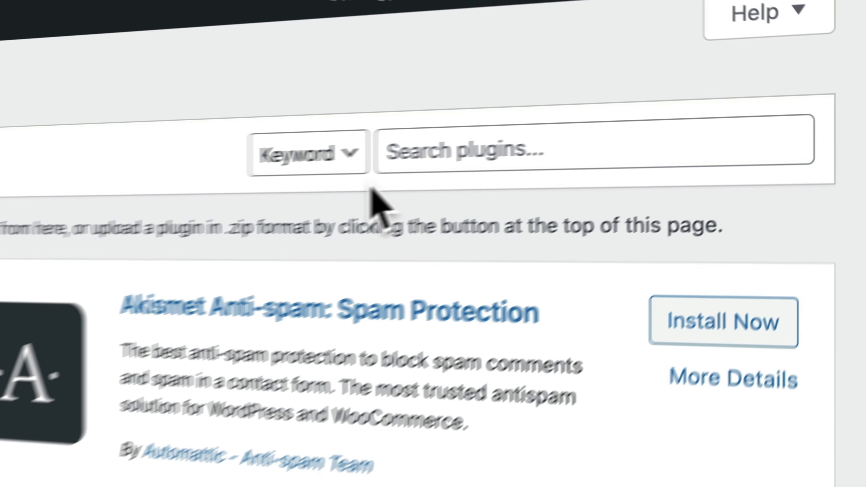
# Search plugins for 'all in one wp migration', install and activate All-in-One WP Migration, then refresh
pyautogui.click(710, 102)
pyautogui.write('all in one wp mig')
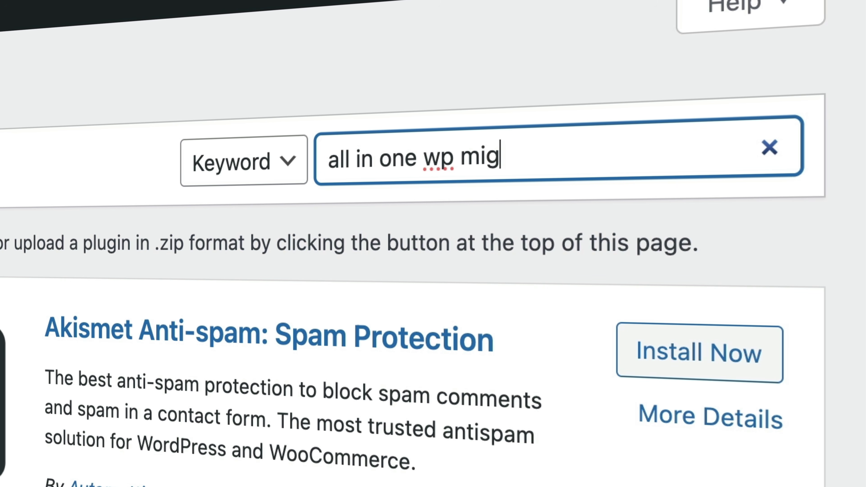
pyautogui.write('ration')
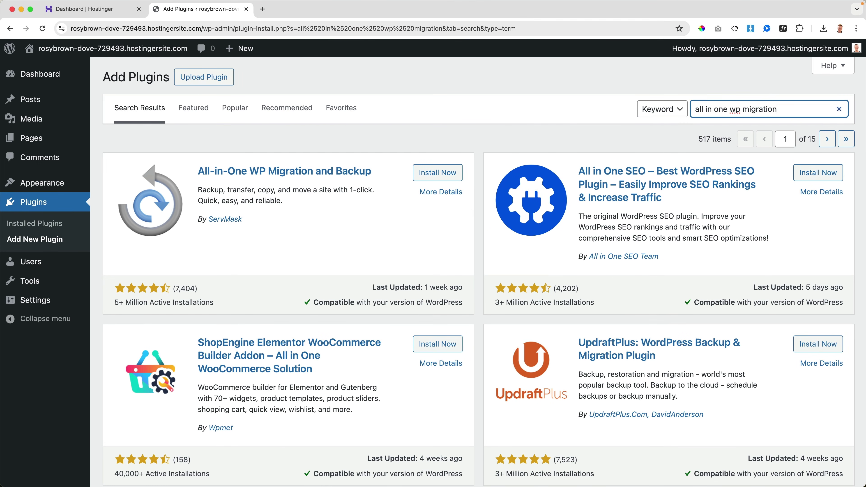
pyautogui.click(438, 174)
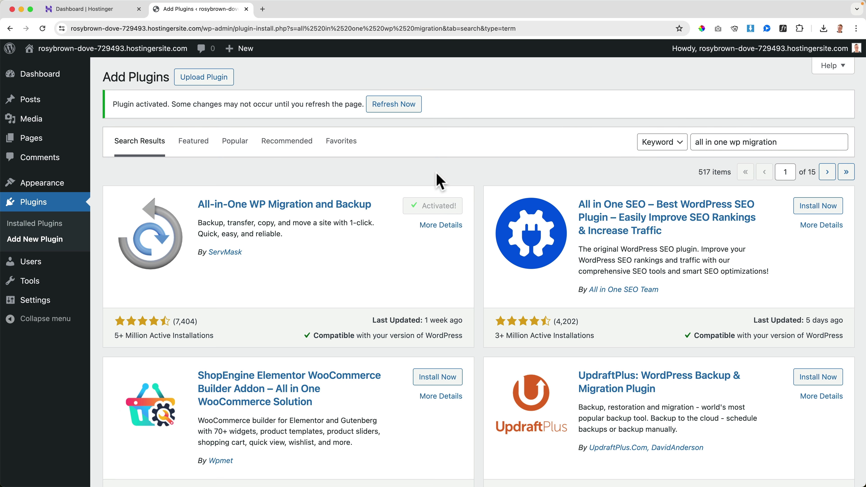
pyautogui.click(400, 105)
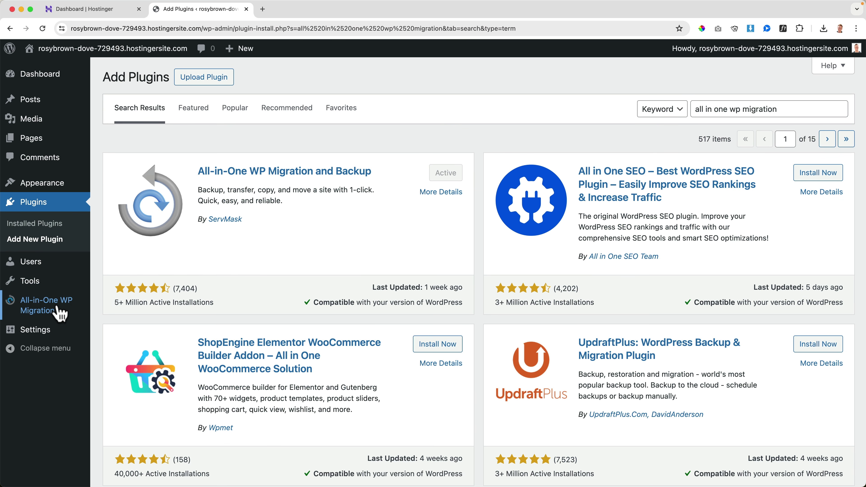
pyautogui.moveTo(59, 313)
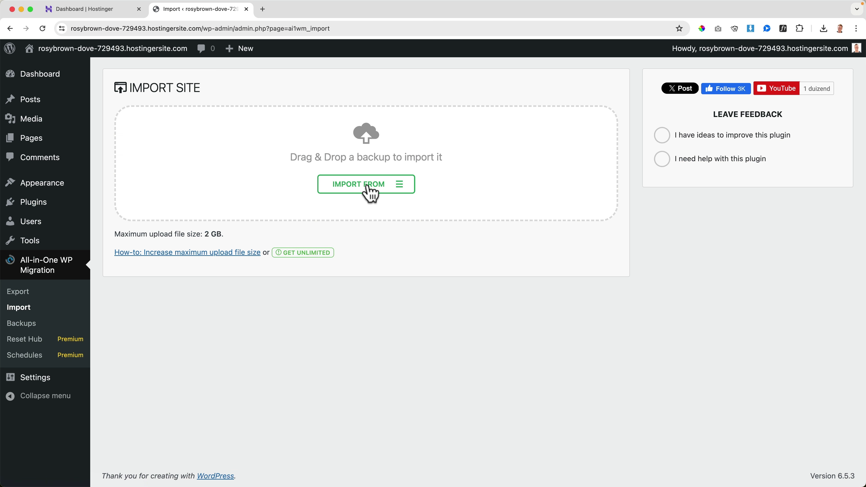
# Import the site from the .wpress file in the Desktop backup folder
pyautogui.click(403, 191)
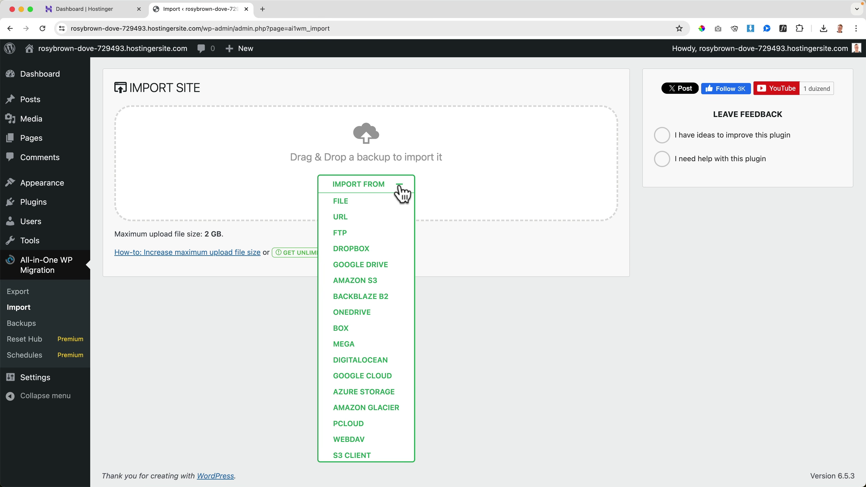
pyautogui.click(341, 202)
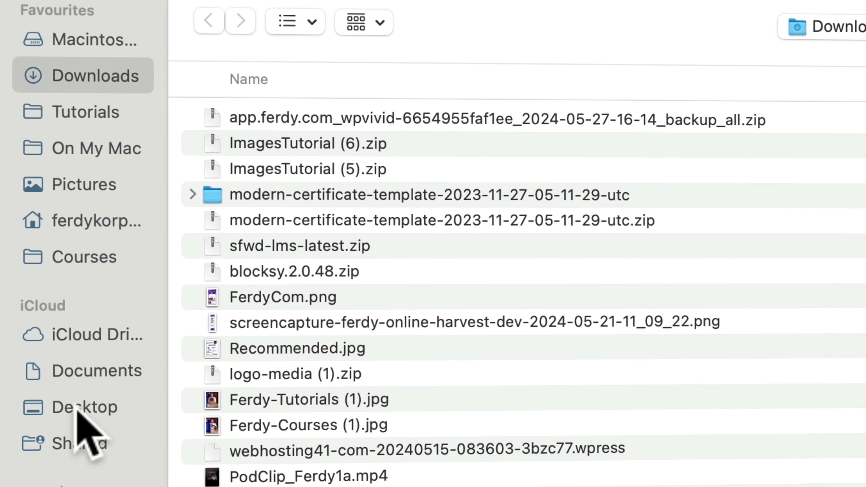
pyautogui.click(109, 344)
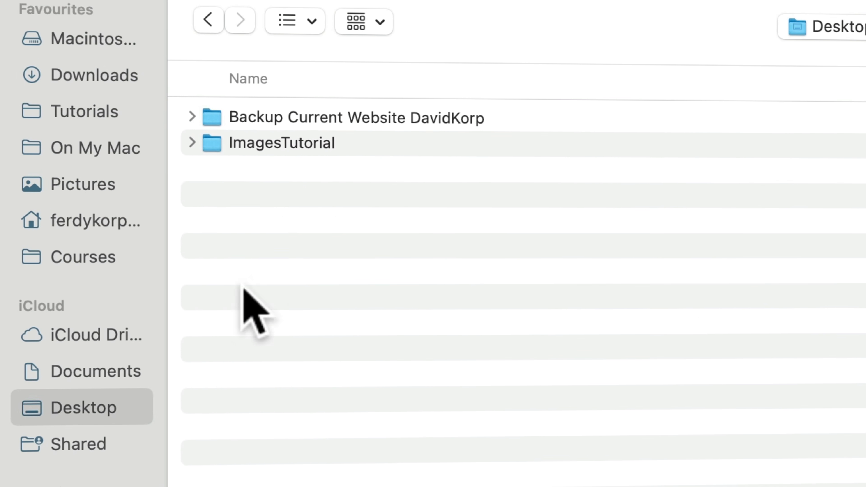
pyautogui.doubleClick(392, 118)
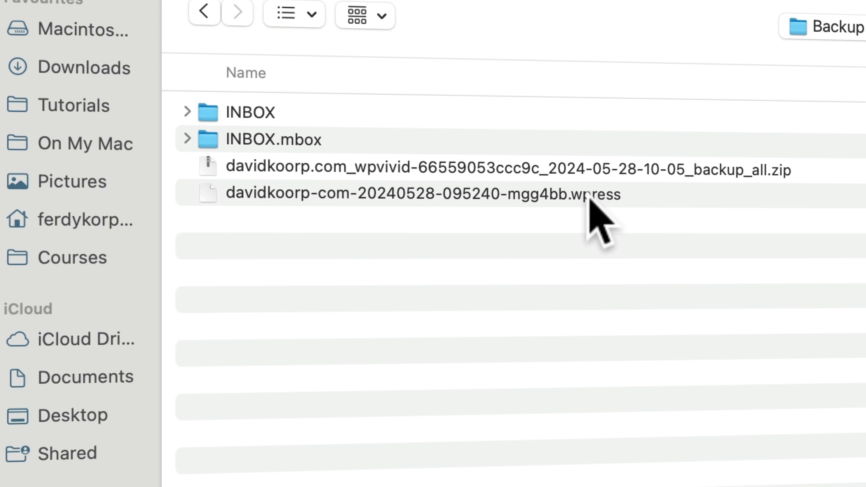
pyautogui.click(579, 197)
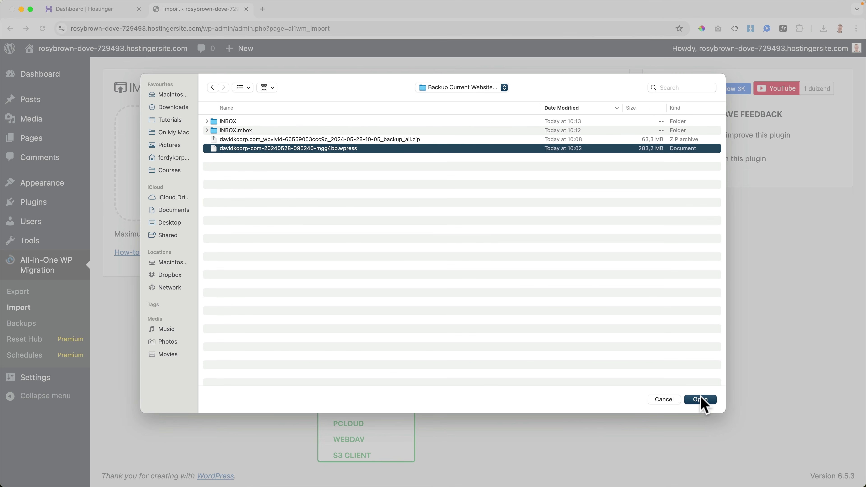
pyautogui.click(700, 400)
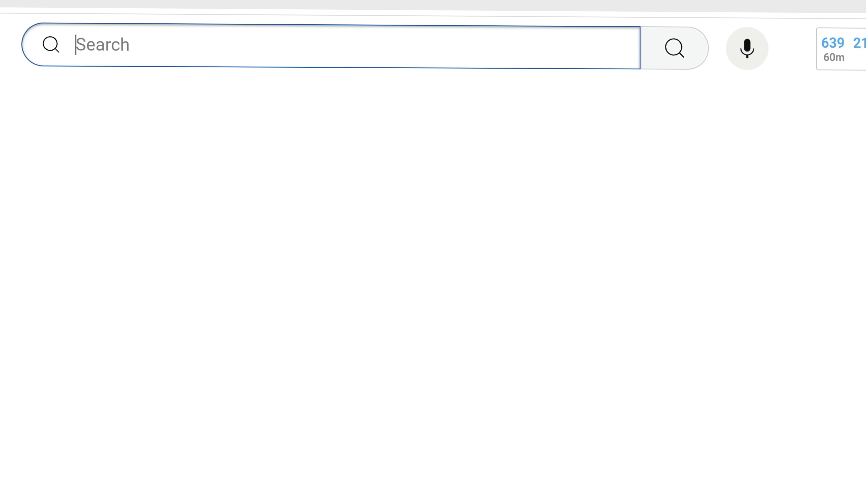
# Search YouTube for 'migreate website free'
pyautogui.write('migreate website fre')
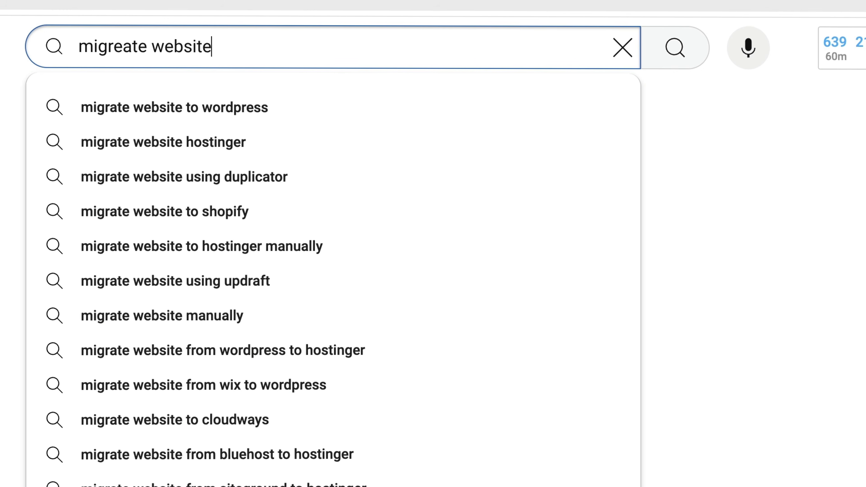
pyautogui.write('e')
pyautogui.press('Return')
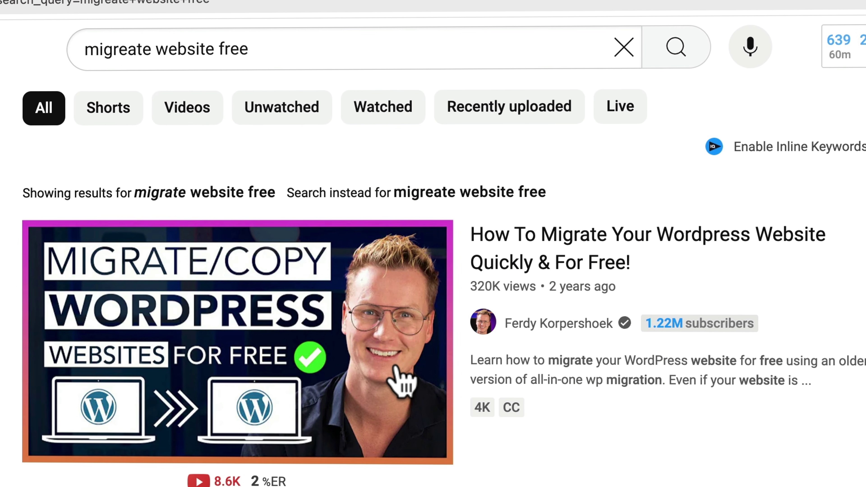
pyautogui.moveTo(371, 385)
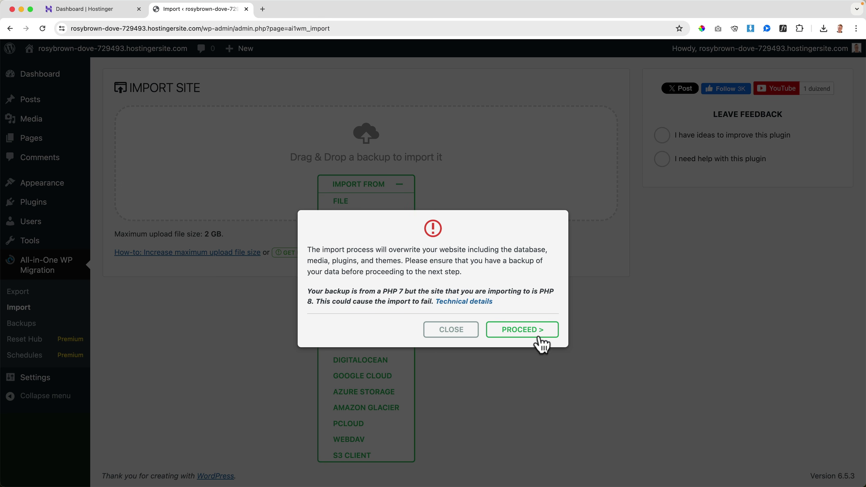
# Approve the site overwrite, then follow the 'Save permalinks structure' link once the import succeeds
pyautogui.click(527, 328)
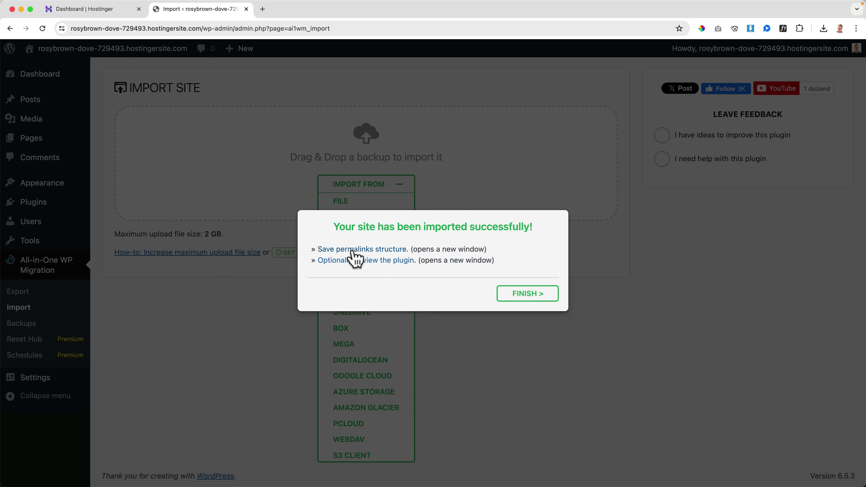
pyautogui.click(364, 250)
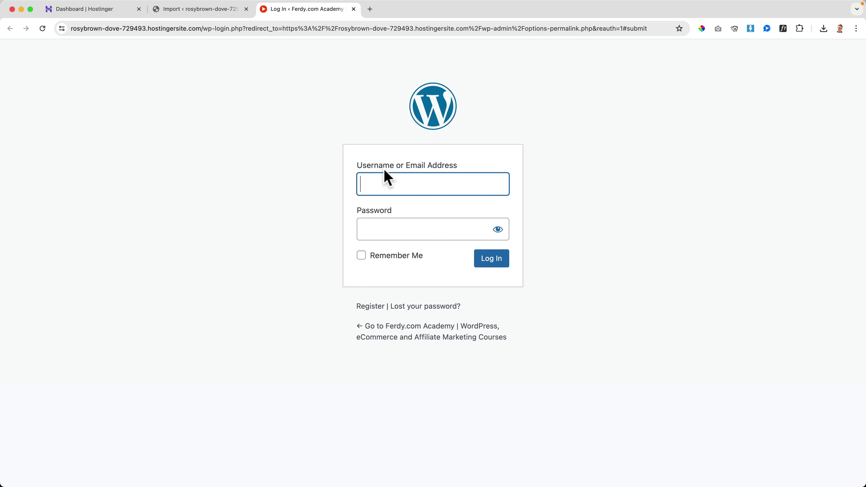
# Log in to the restored site with the admin username and password, letting the browser save them
pyautogui.write('FerdyKorp')
pyautogui.press('Tab')
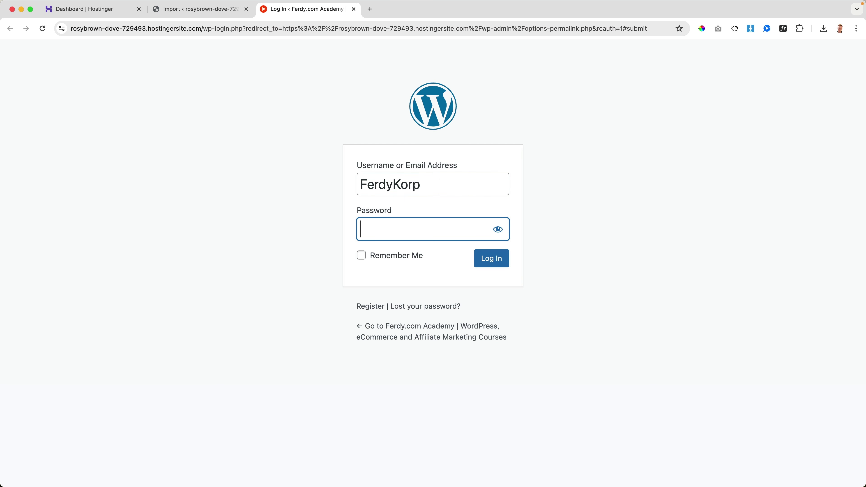
pyautogui.press('super+v')
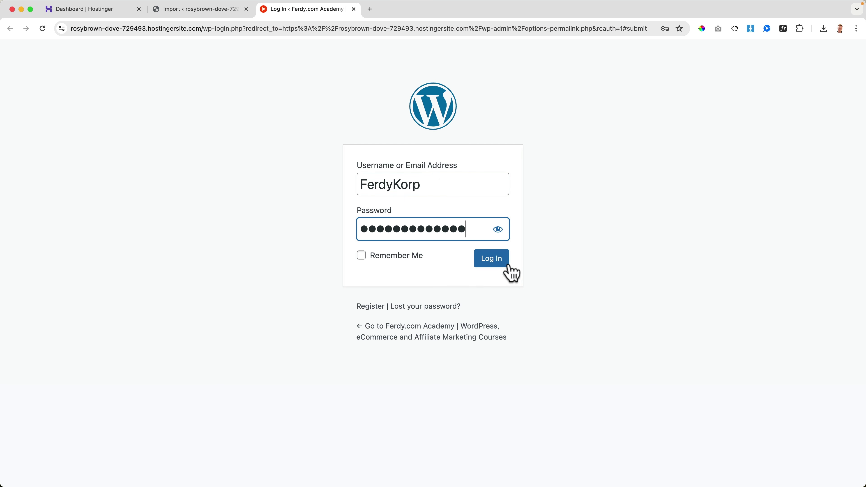
pyautogui.click(495, 265)
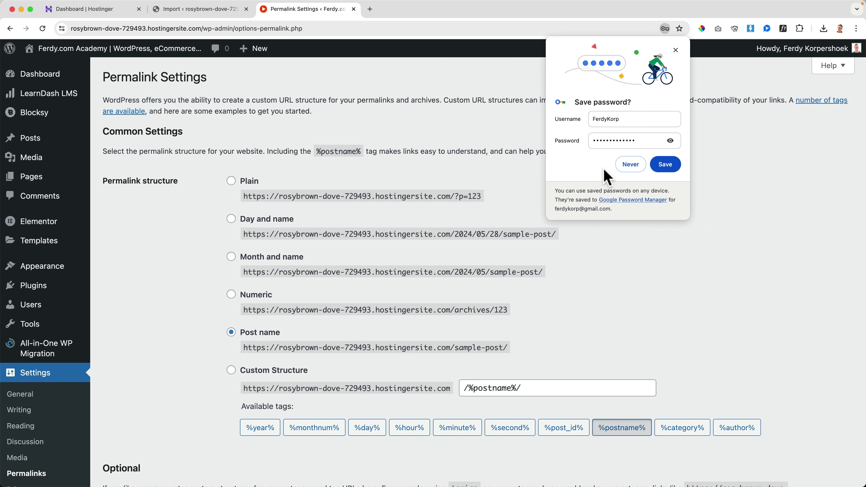
pyautogui.click(665, 164)
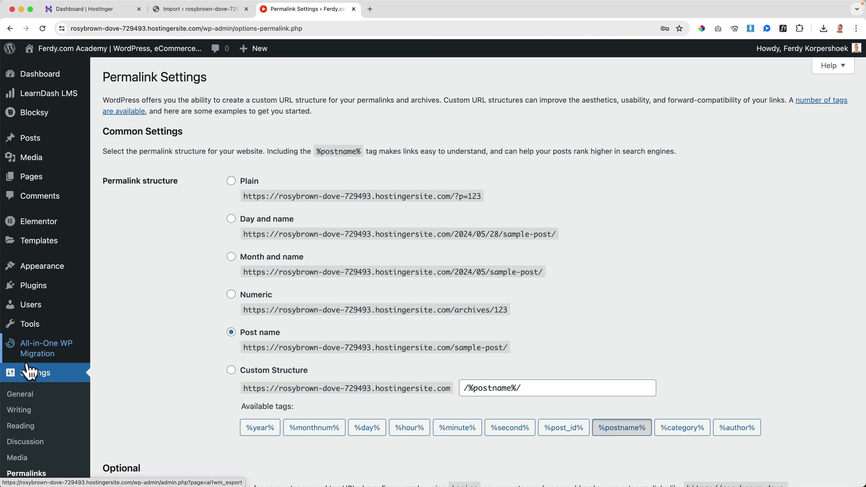
# Re-save the Post name permalink settings and visit the live site's courses homepage
pyautogui.click(33, 475)
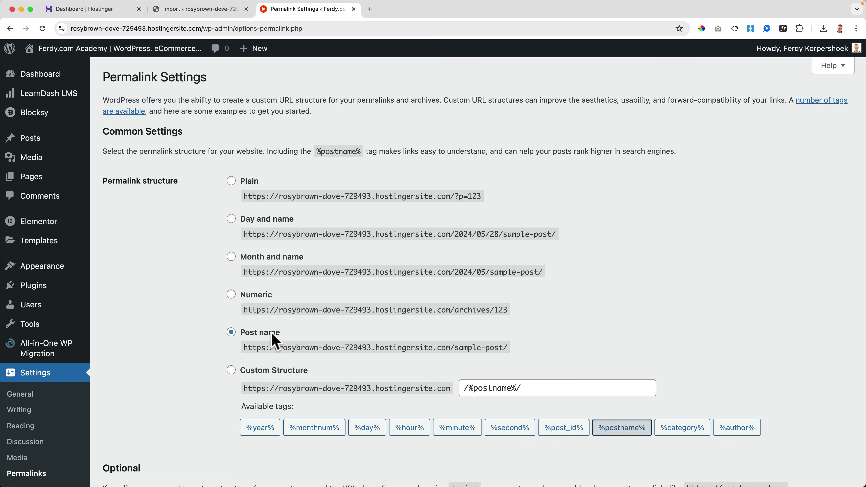
pyautogui.scroll(-20, 160, 354)
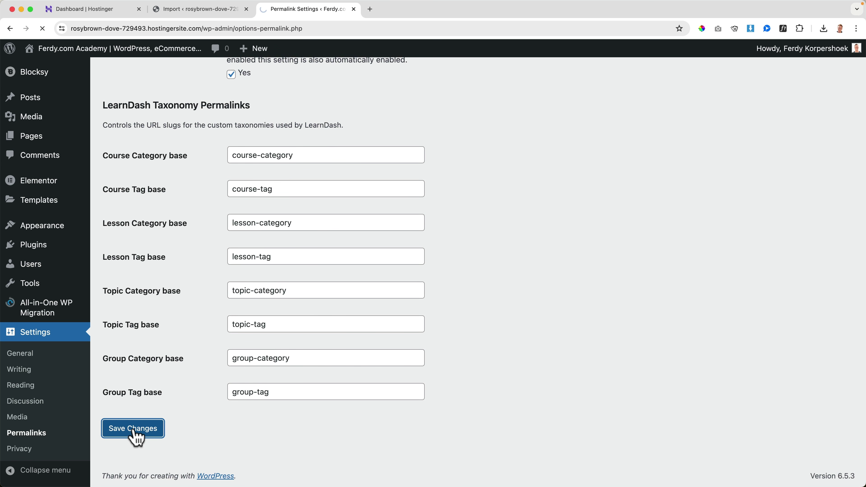
pyautogui.scroll(-20, 145, 396)
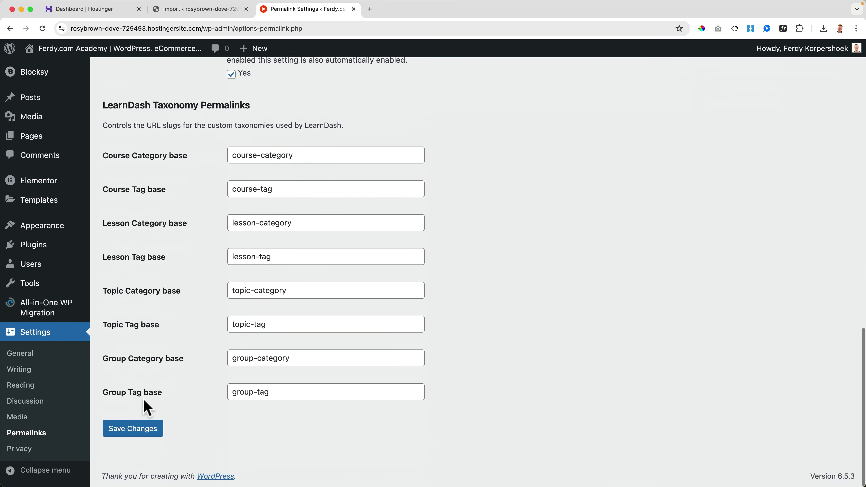
pyautogui.click(131, 429)
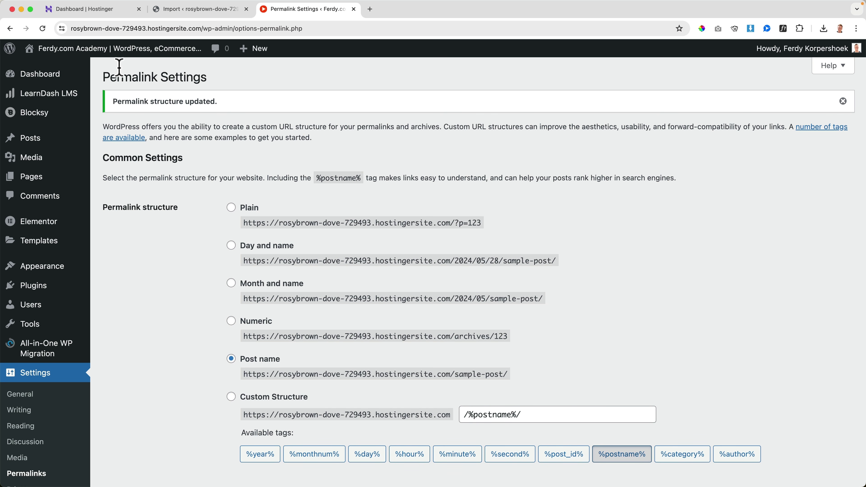
pyautogui.click(120, 49)
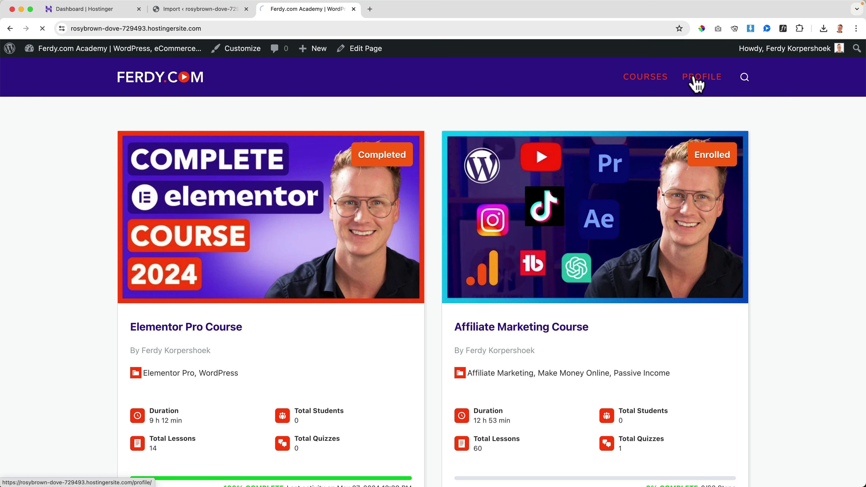
# Scroll through the restored site's profile page to review it
pyautogui.scroll(-3, 573, 186)
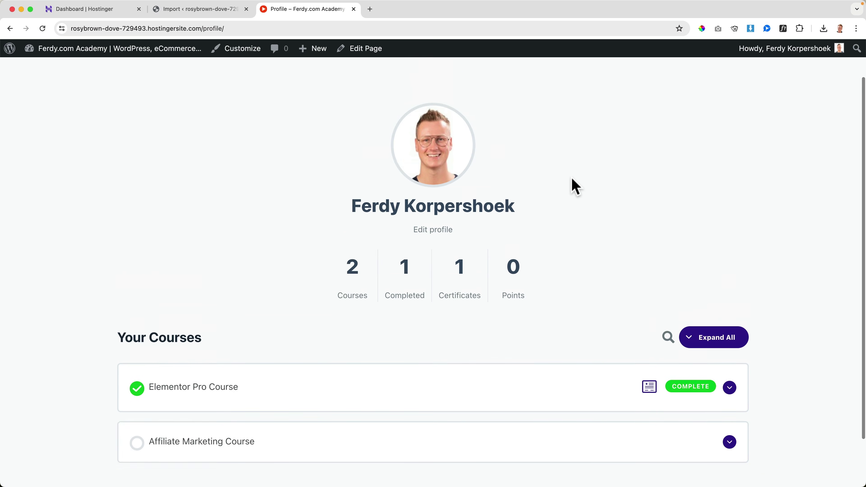
pyautogui.scroll(3, 573, 186)
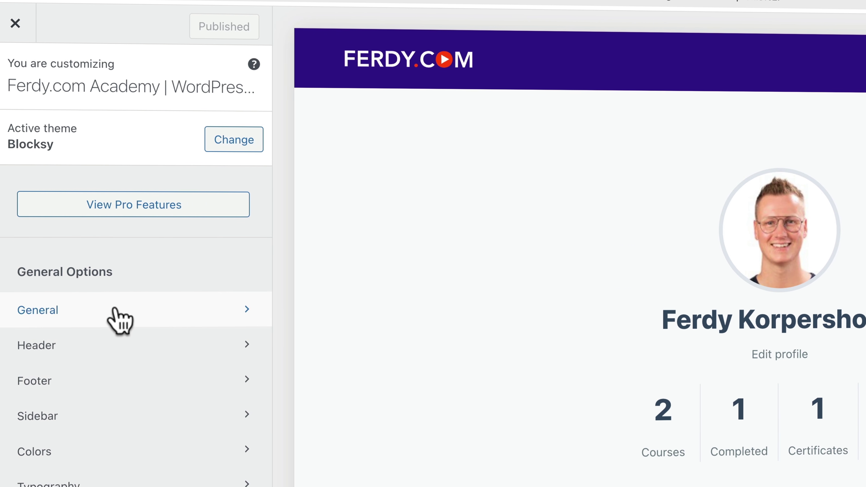
# In Customizer General > Layout, publish Maximum Site Width 1120 and close the Customizer
pyautogui.click(118, 319)
pyautogui.click(78, 153)
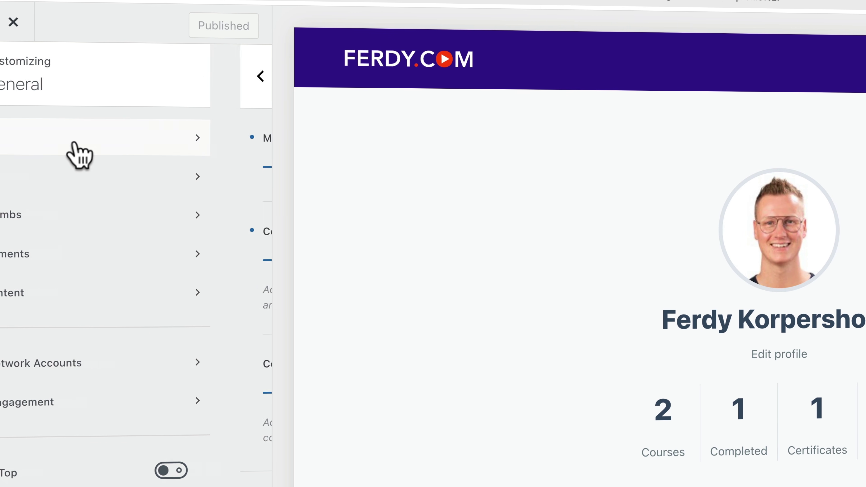
pyautogui.click(195, 162)
pyautogui.press('Up')
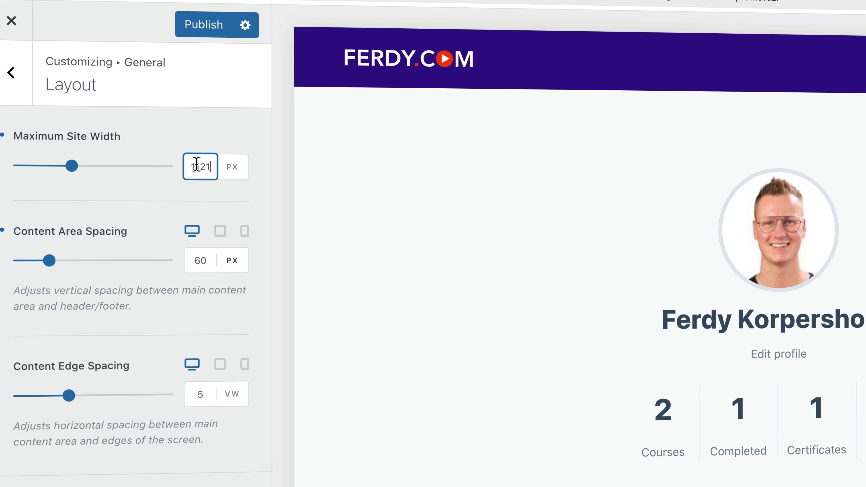
pyautogui.press('Down')
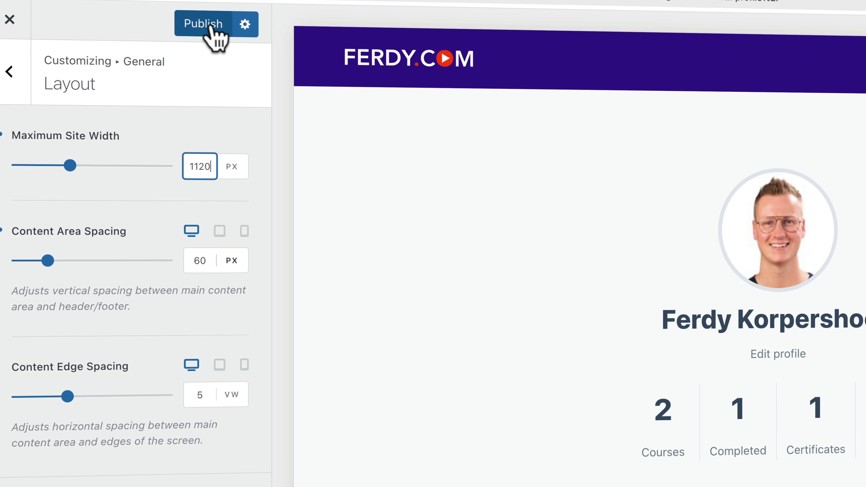
pyautogui.click(211, 28)
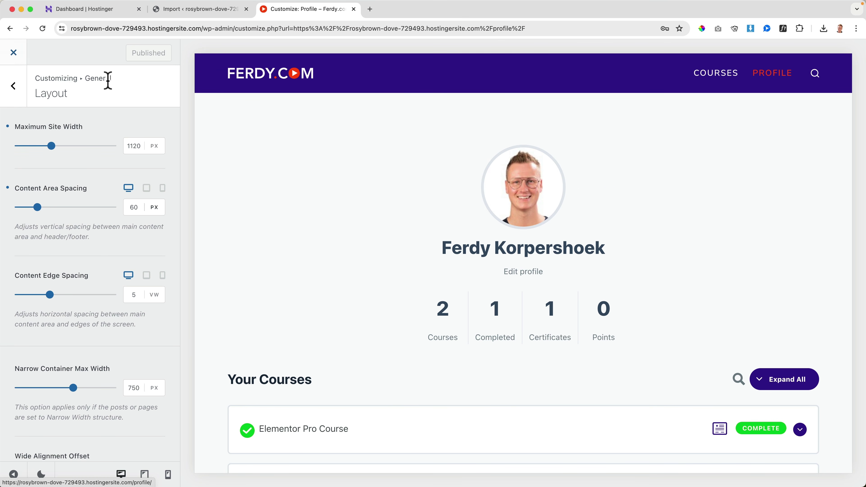
pyautogui.click(47, 62)
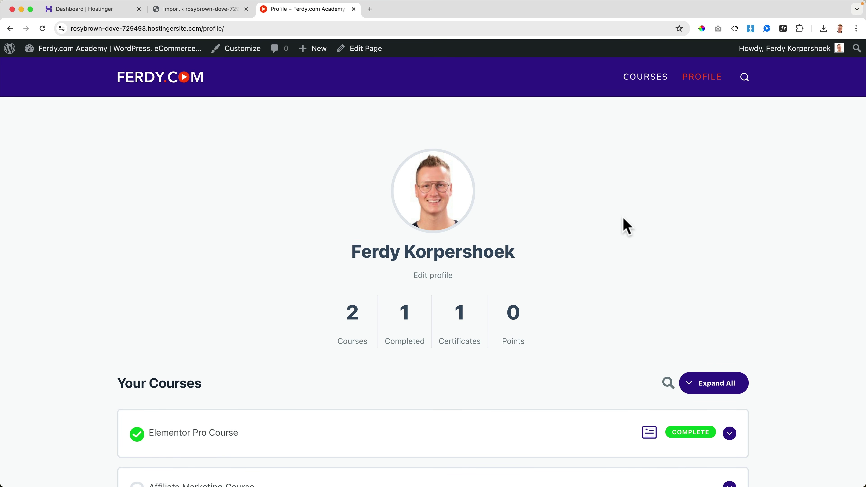
# In the import tab, dismiss the import-success message and go to the Plugins list
pyautogui.click(191, 13)
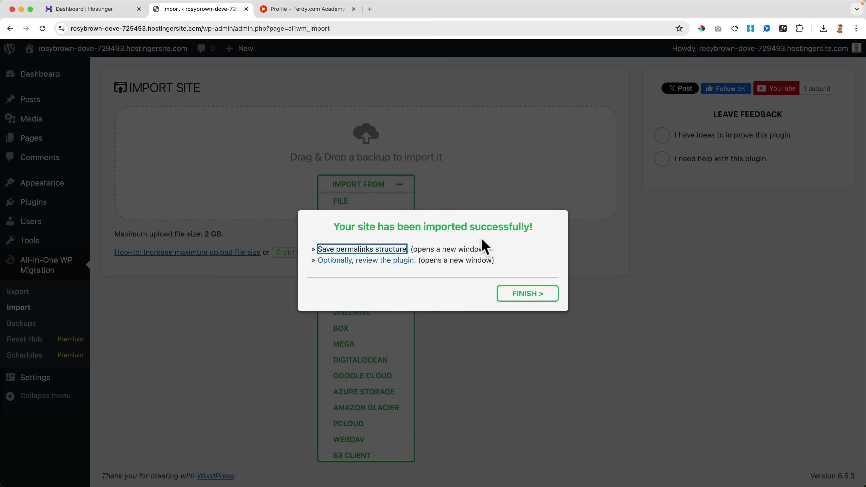
pyautogui.click(516, 298)
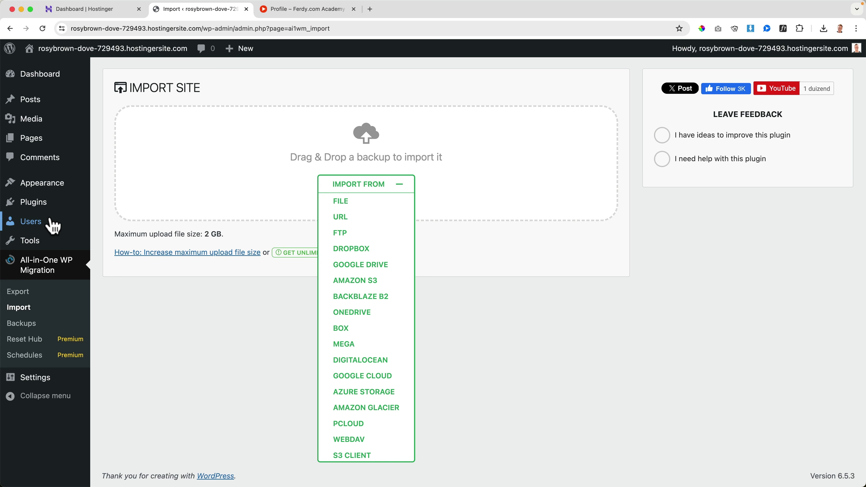
pyautogui.click(48, 209)
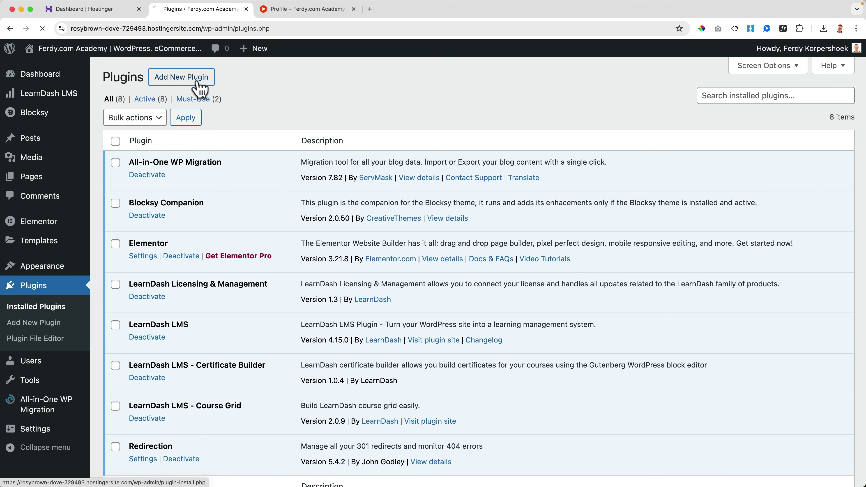
# Search plugins for 'wpvivid', install and activate Migration, Backup, Staging – WPvivid, then refresh
pyautogui.click(200, 88)
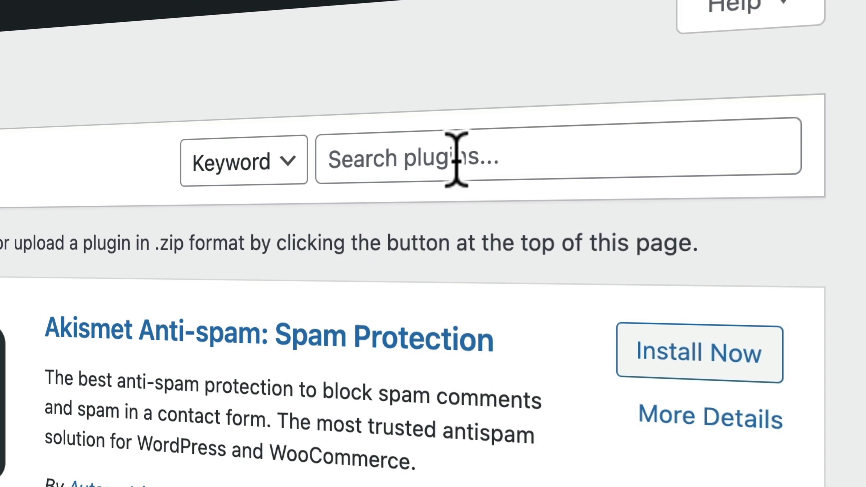
pyautogui.click(749, 112)
pyautogui.write('w')
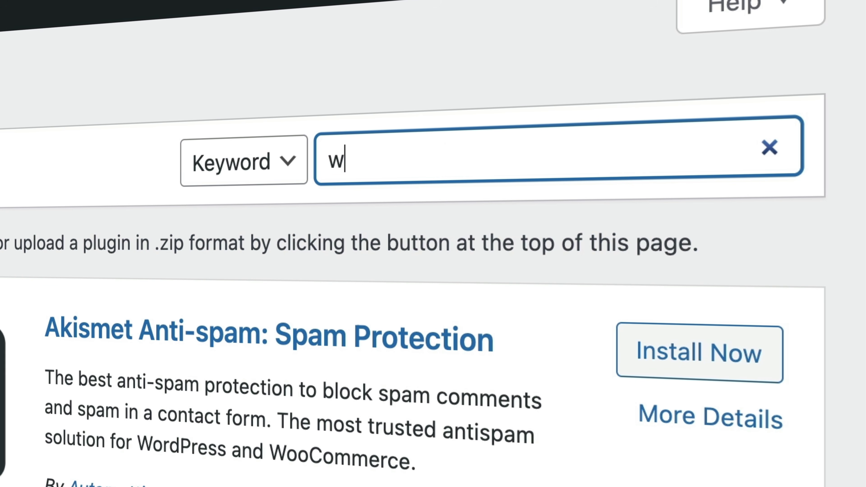
pyautogui.write('pvivid')
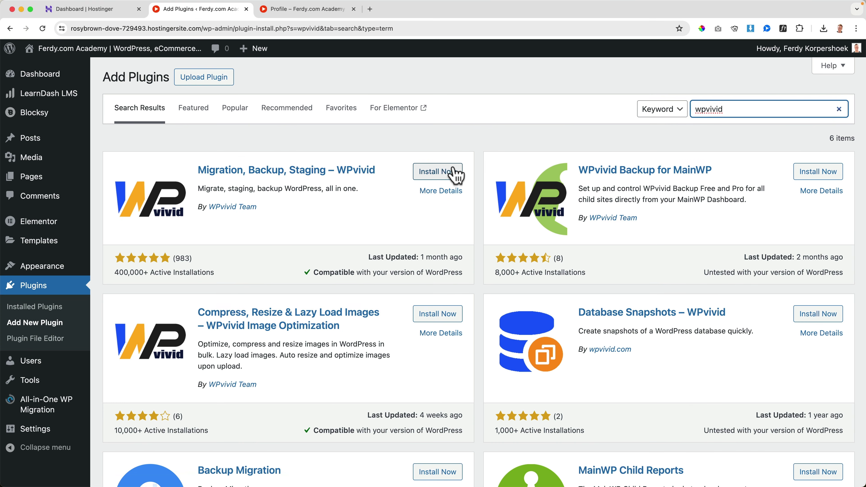
pyautogui.click(449, 177)
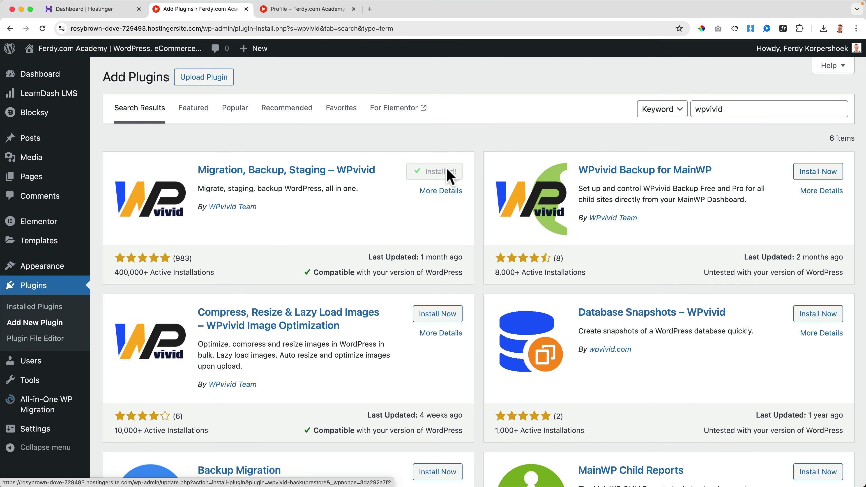
pyautogui.click(442, 174)
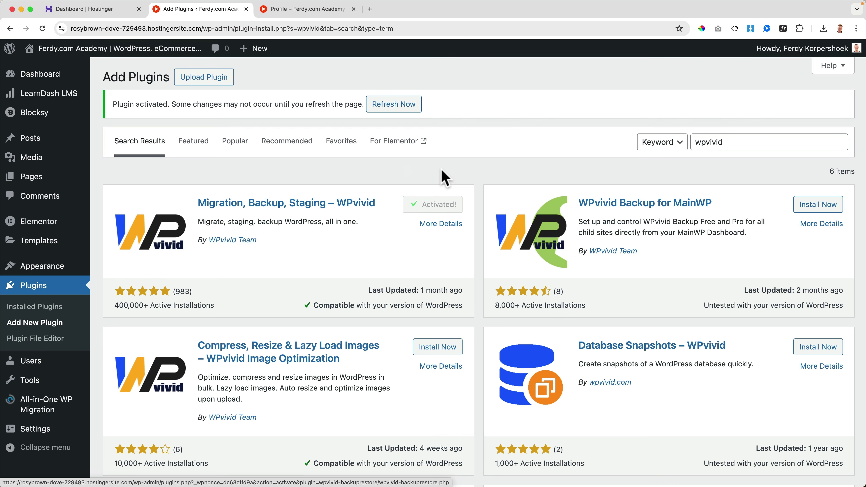
pyautogui.click(396, 107)
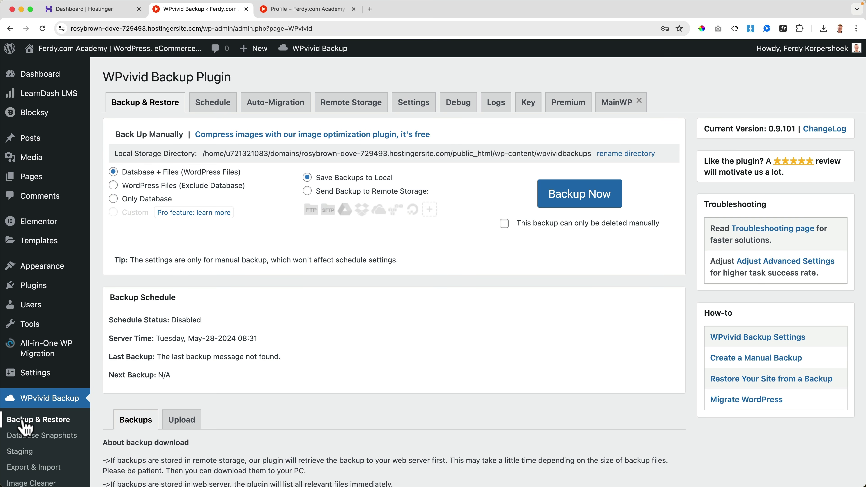
# Upload the 2024-05-28 backup_all.zip in WPvivid's Upload tab and acknowledge the completion alert
pyautogui.scroll(-5, 239, 321)
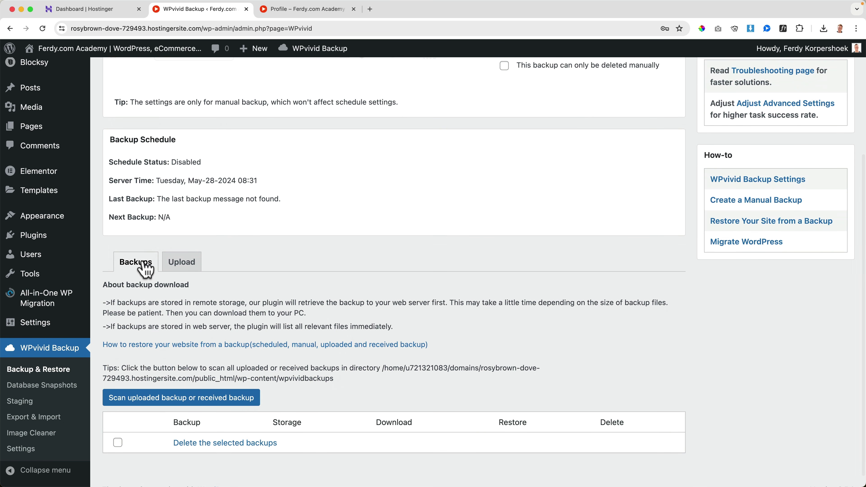
pyautogui.click(190, 263)
pyautogui.scroll(-5, 287, 290)
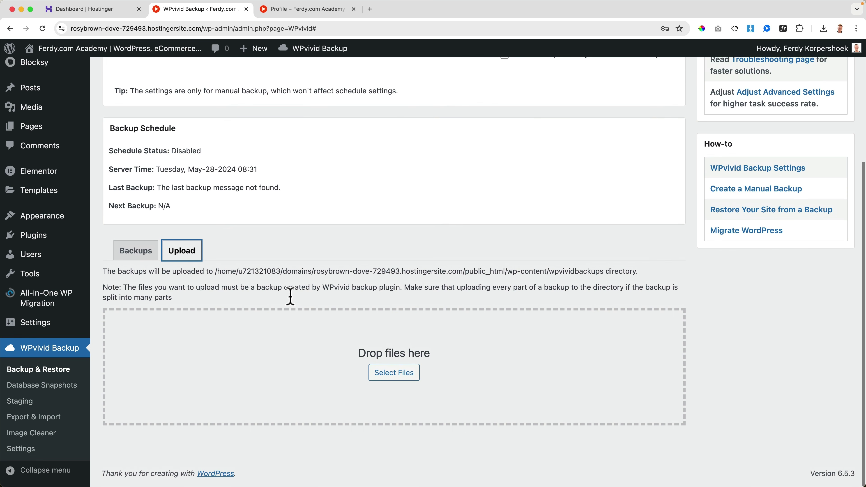
pyautogui.click(394, 375)
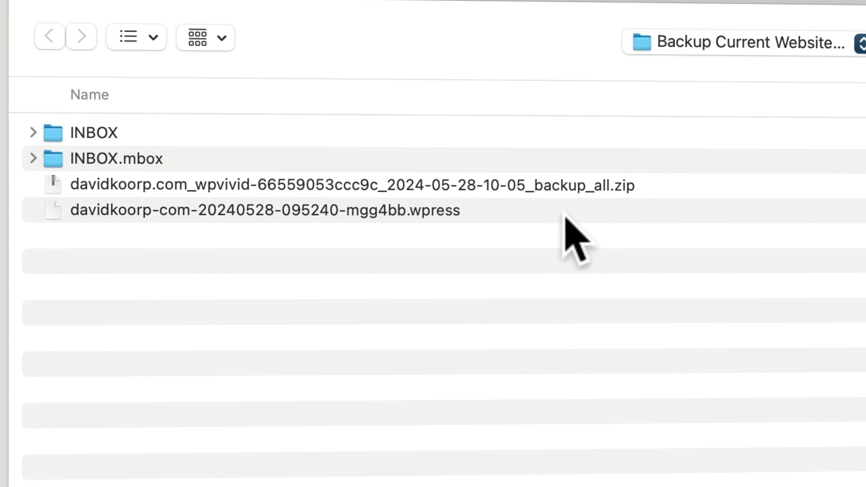
pyautogui.click(614, 186)
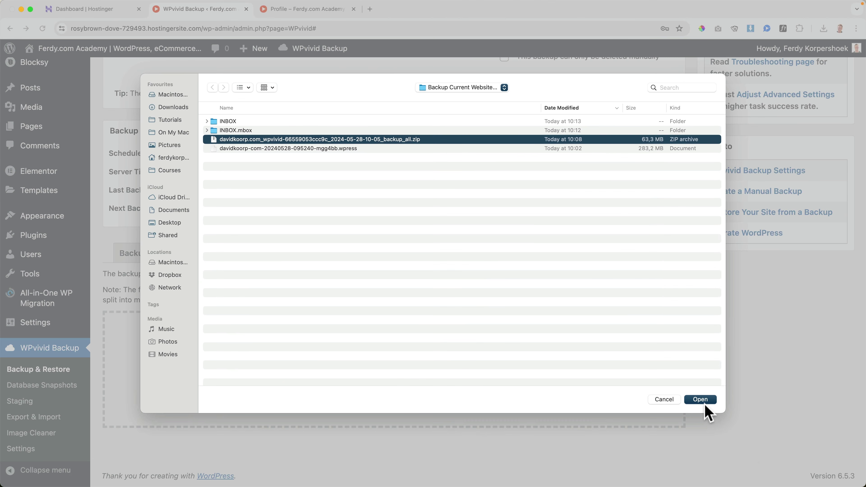
pyautogui.click(775, 453)
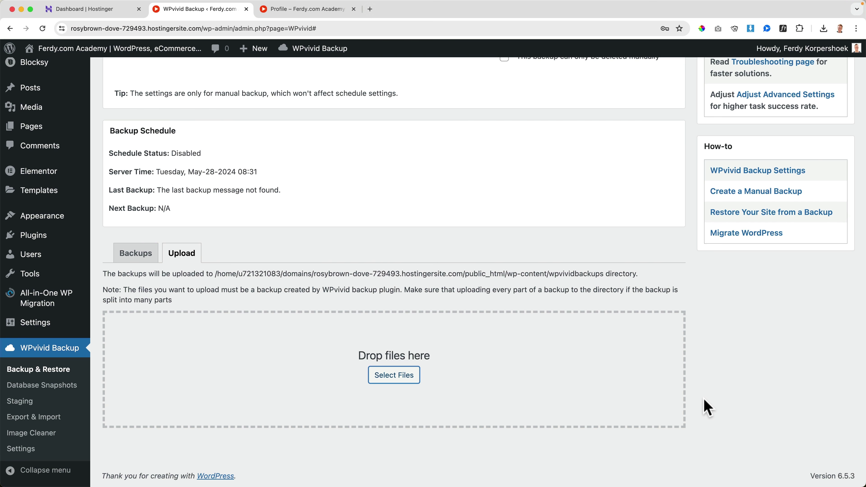
pyautogui.scroll(-2, 707, 407)
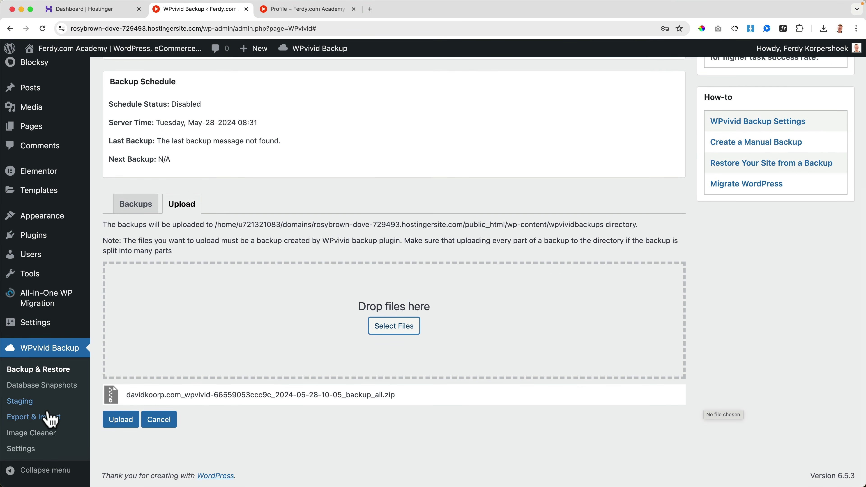
pyautogui.click(115, 423)
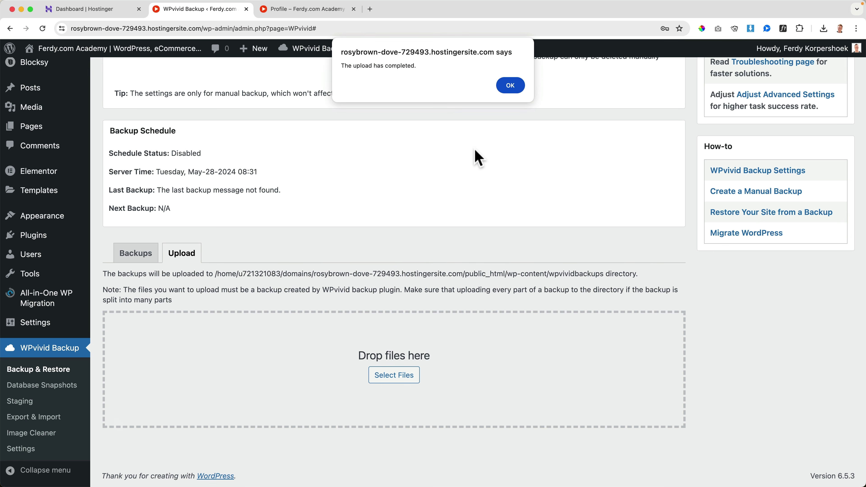
pyautogui.click(508, 90)
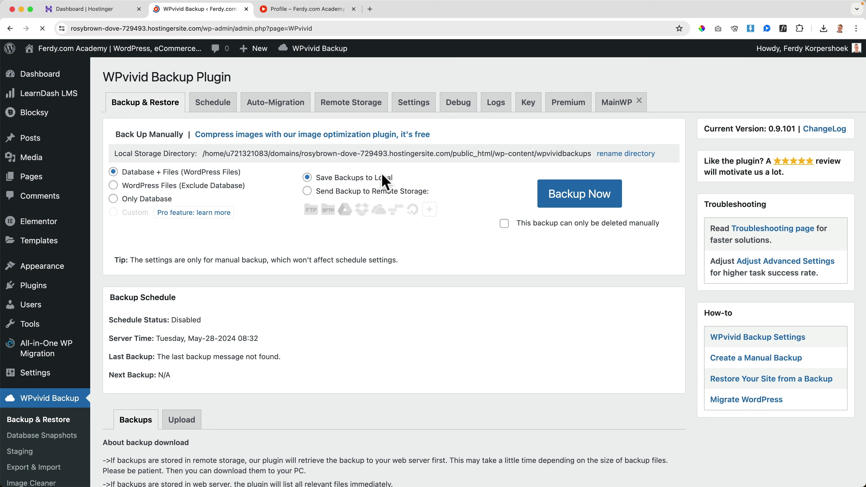
# Check the uploaded 60.39 MB backup in the list, then open the live site's front end
pyautogui.scroll(-8, 396, 232)
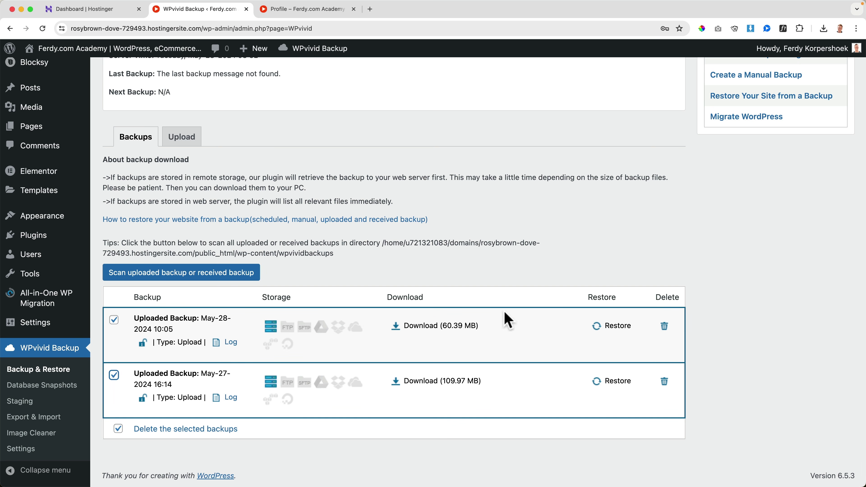
pyautogui.scroll(8, 324, 258)
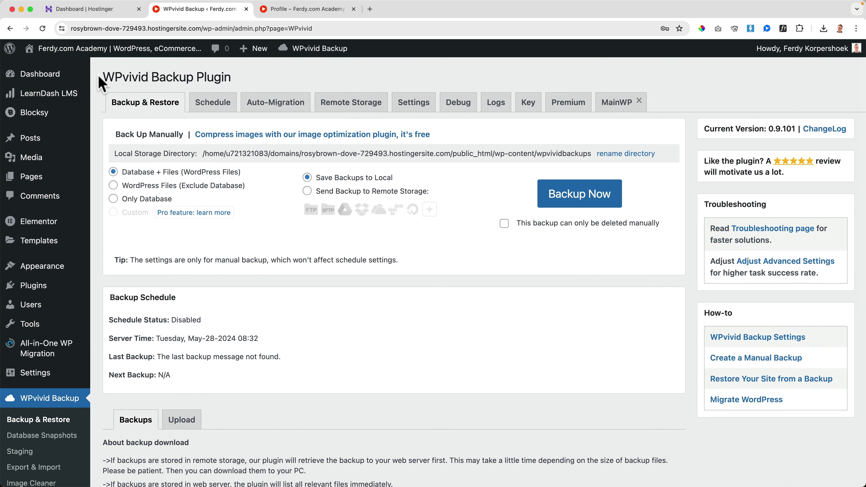
pyautogui.click(93, 48)
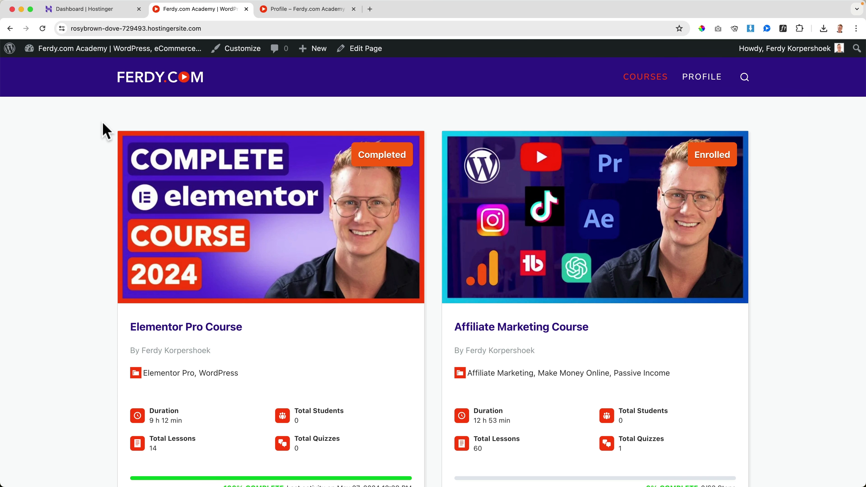
# Scroll through the restored course cards on the temporary site's courses page
pyautogui.scroll(-10, 106, 131)
pyautogui.scroll(4, 108, 132)
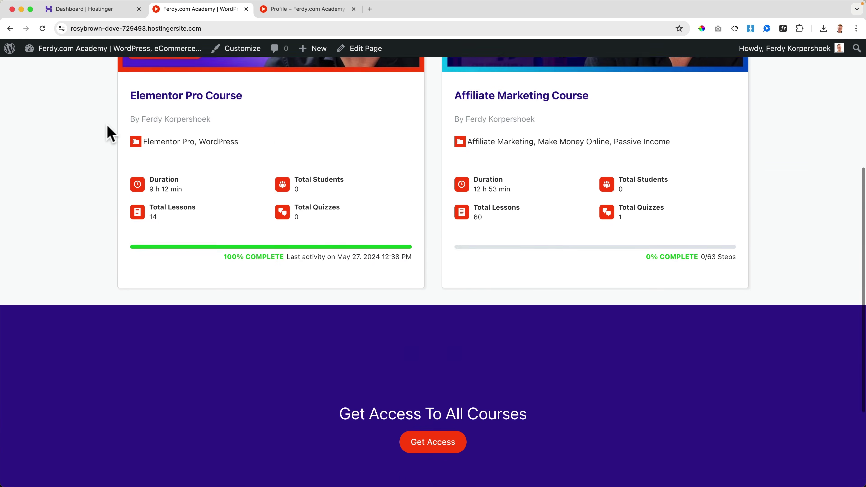
pyautogui.scroll(7, 107, 133)
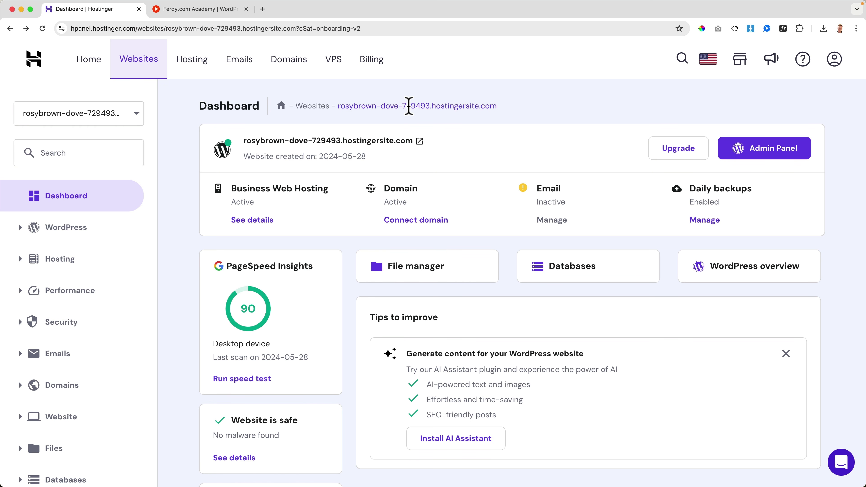
# Connect the registered domain davidkoorp.com to the temporary website, confirm ownership, and return to Websites
pyautogui.click(157, 65)
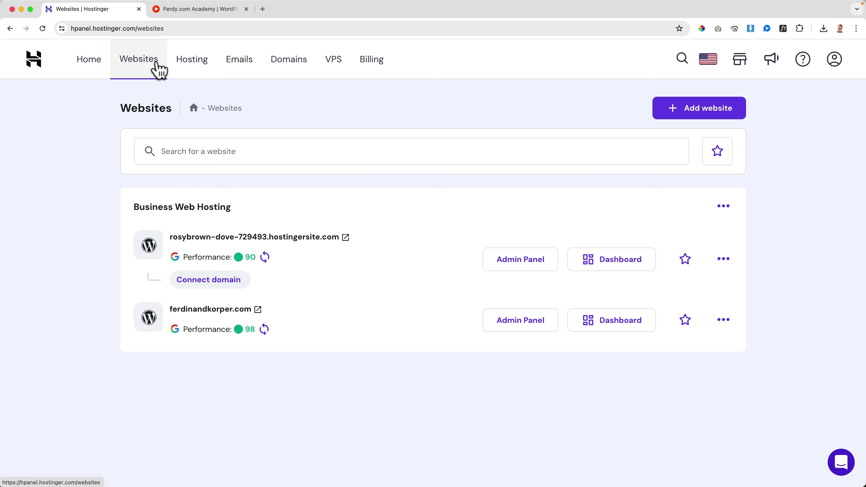
pyautogui.moveTo(194, 257)
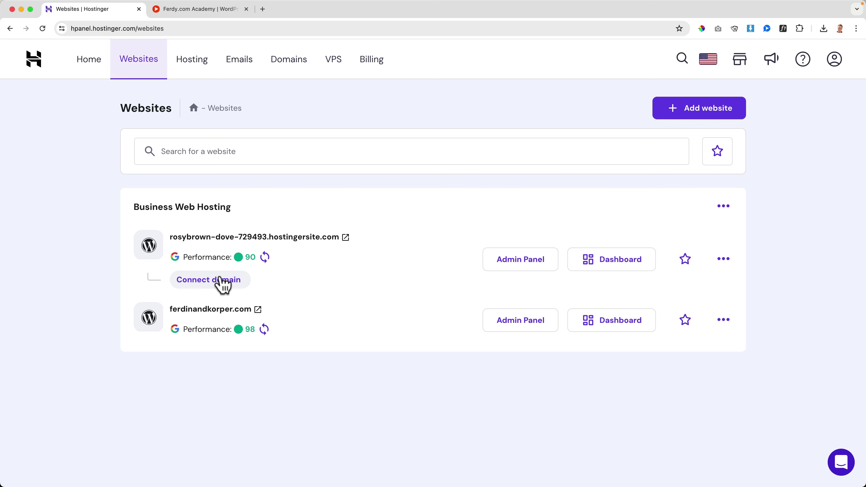
pyautogui.click(207, 279)
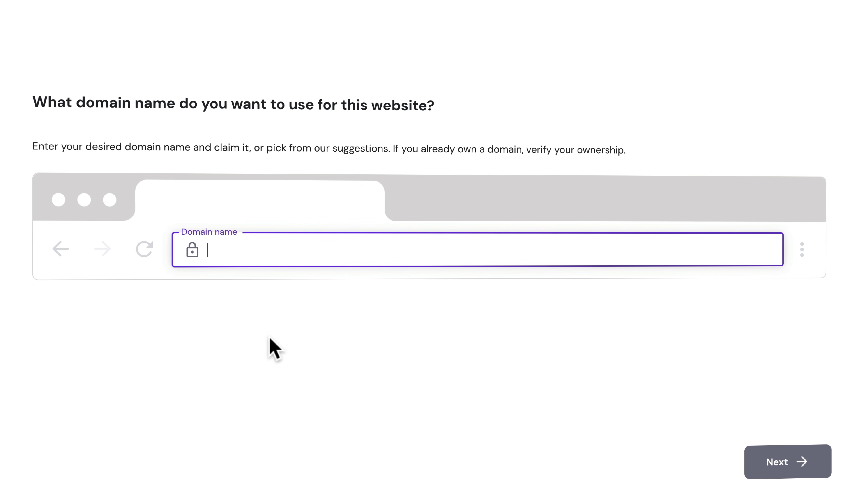
pyautogui.write('davidkoorp.com')
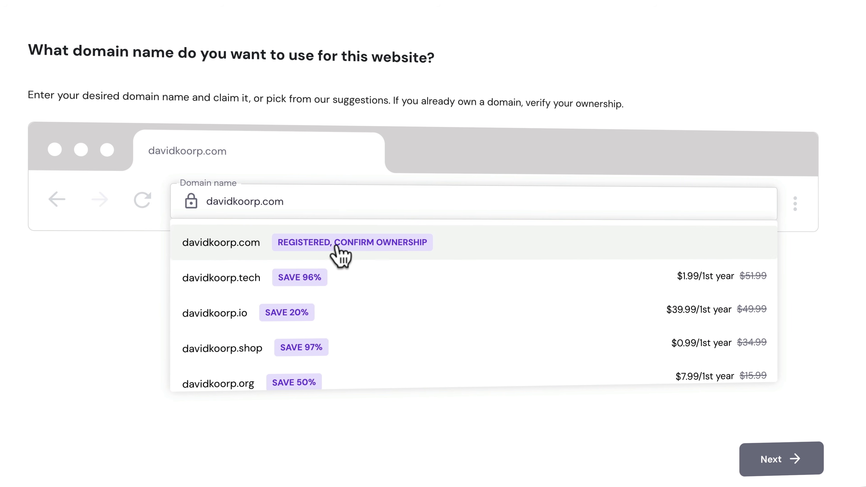
pyautogui.click(397, 243)
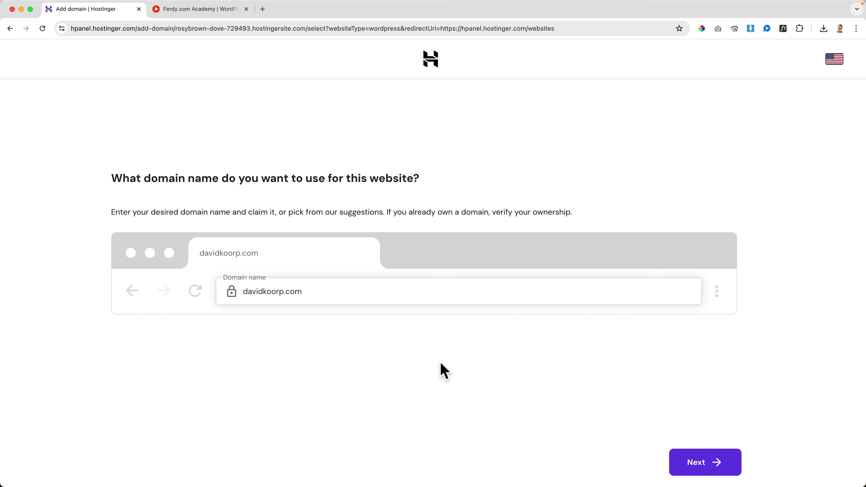
pyautogui.click(704, 467)
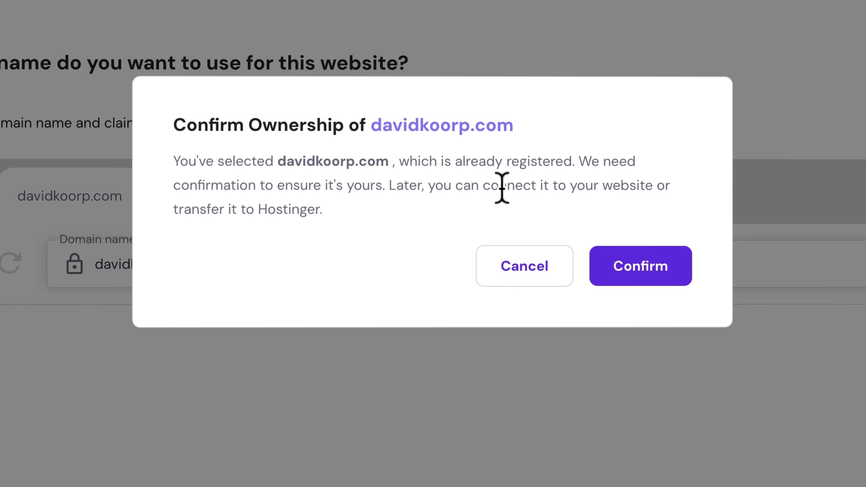
pyautogui.click(633, 268)
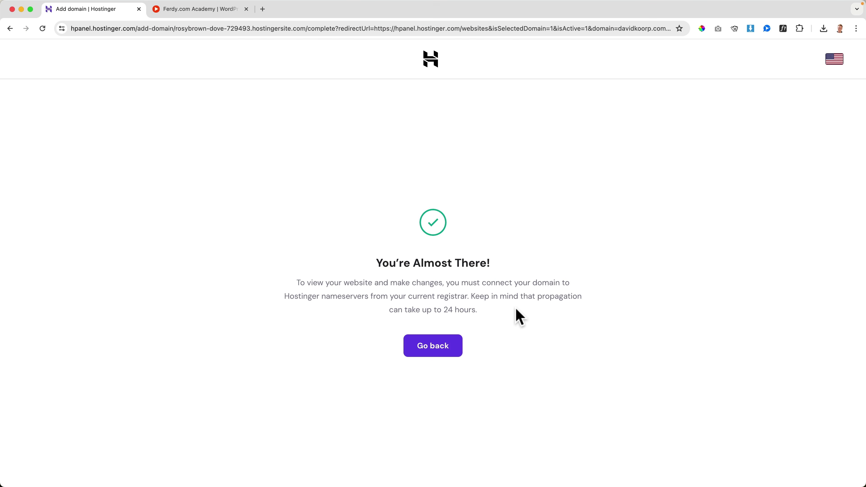
pyautogui.click(443, 351)
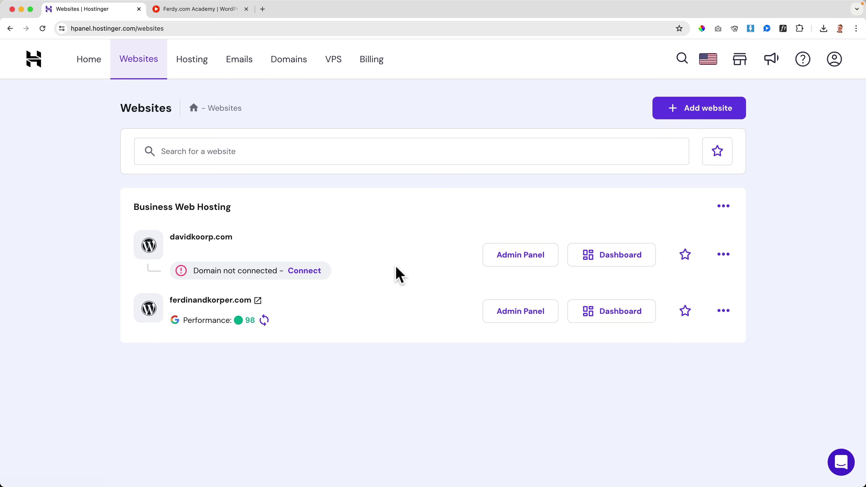
# Show davidkoorp.com's Hosting Plan Details with the ns1/ns2.dns-parking.com nameservers
pyautogui.click(614, 264)
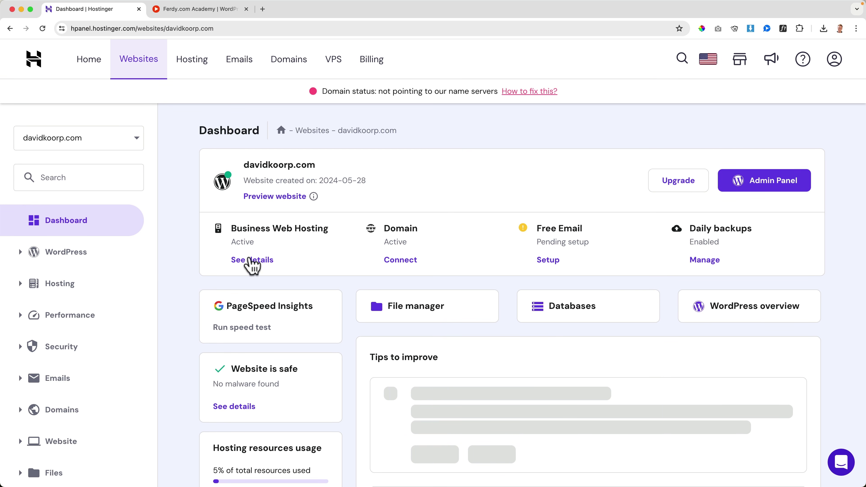
pyautogui.click(67, 286)
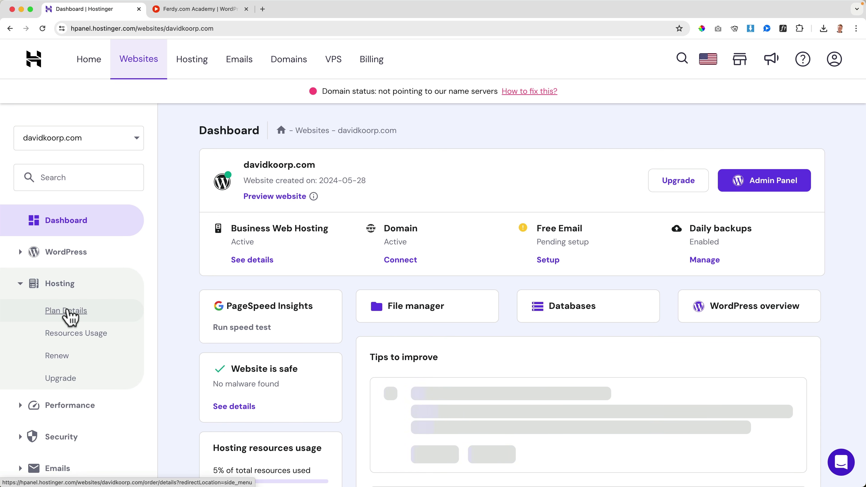
pyautogui.click(68, 312)
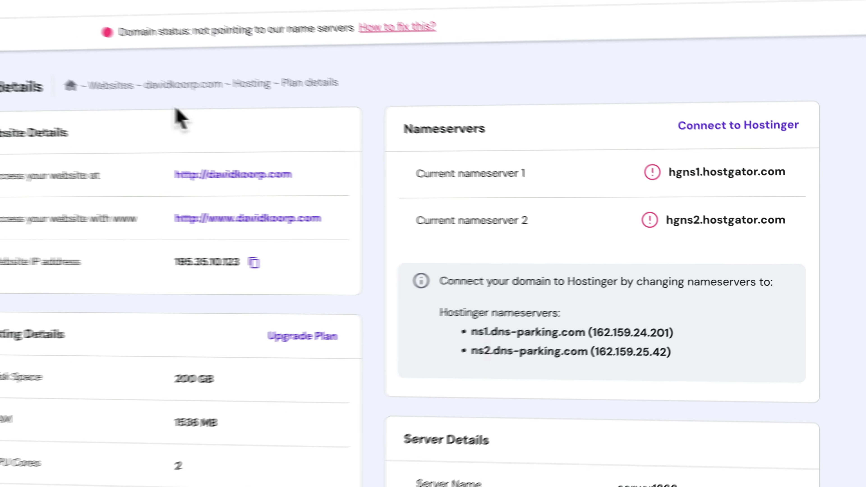
# Load hostgator.com in a new tab and go to the HostGator account area
pyautogui.press('super+n')
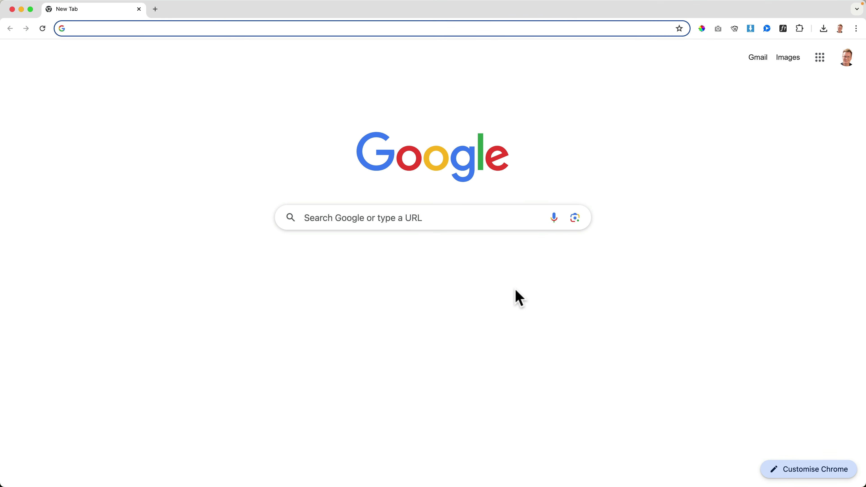
pyautogui.write('hostgator.com')
pyautogui.press('Return')
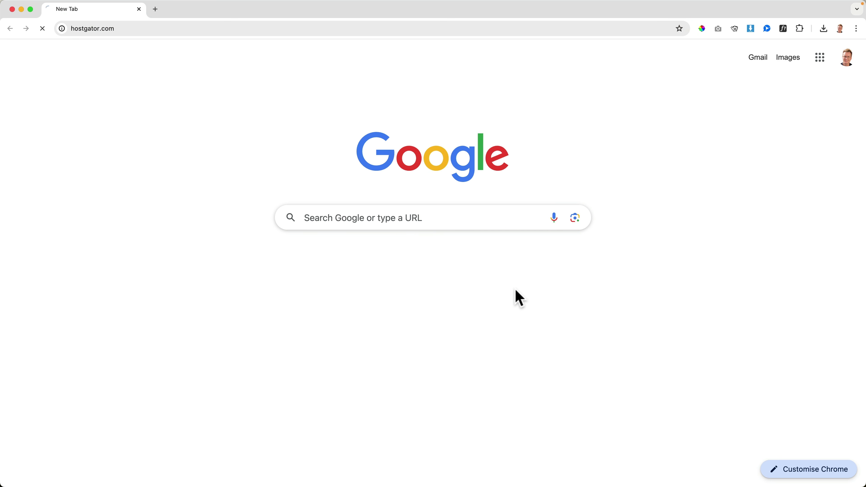
pyautogui.click(714, 69)
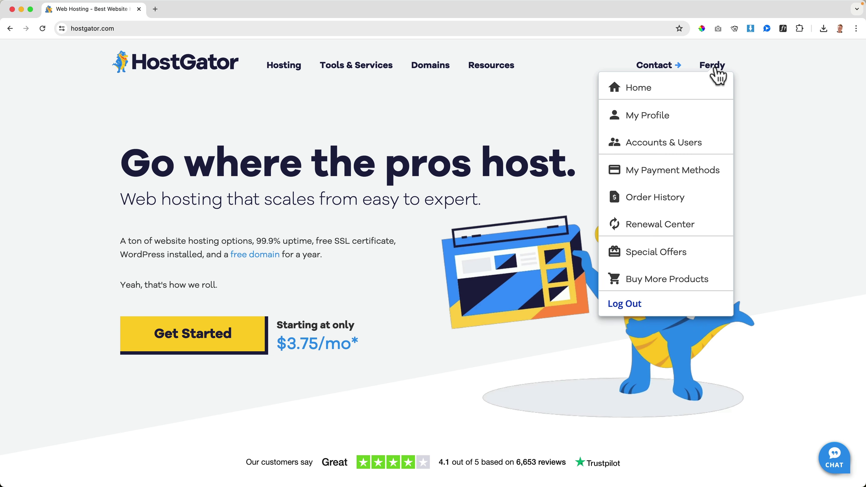
pyautogui.click(710, 87)
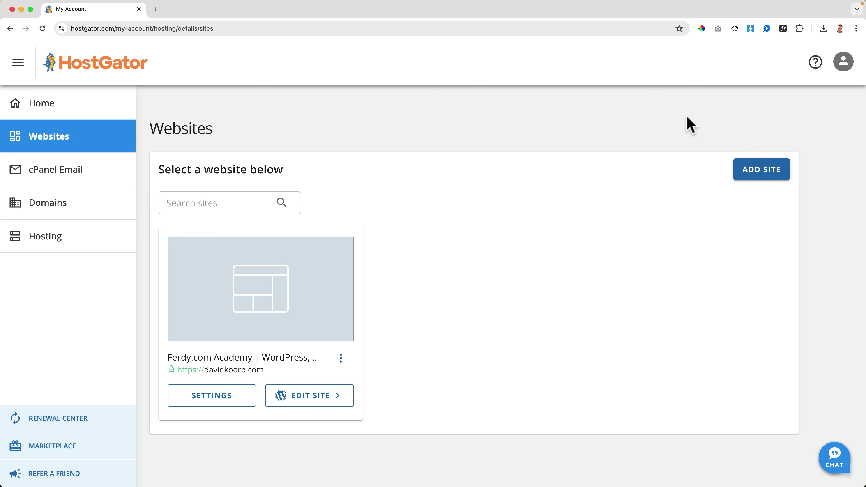
# Open davidkoorp.com's Advanced Tools and begin managing its nameservers
pyautogui.click(56, 213)
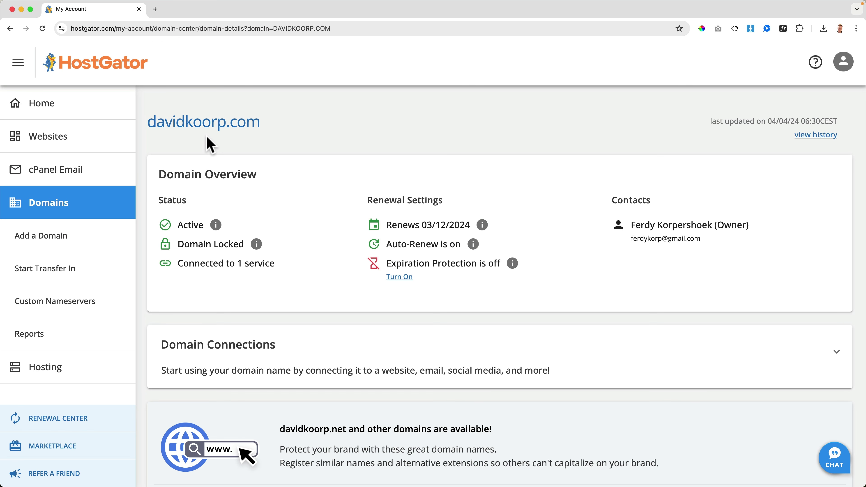
pyautogui.scroll(-15, 289, 232)
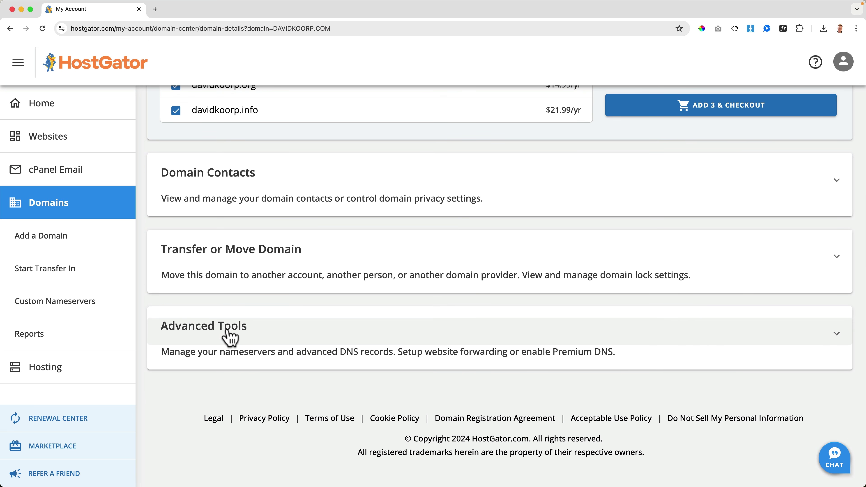
pyautogui.click(230, 336)
pyautogui.scroll(-5, 240, 321)
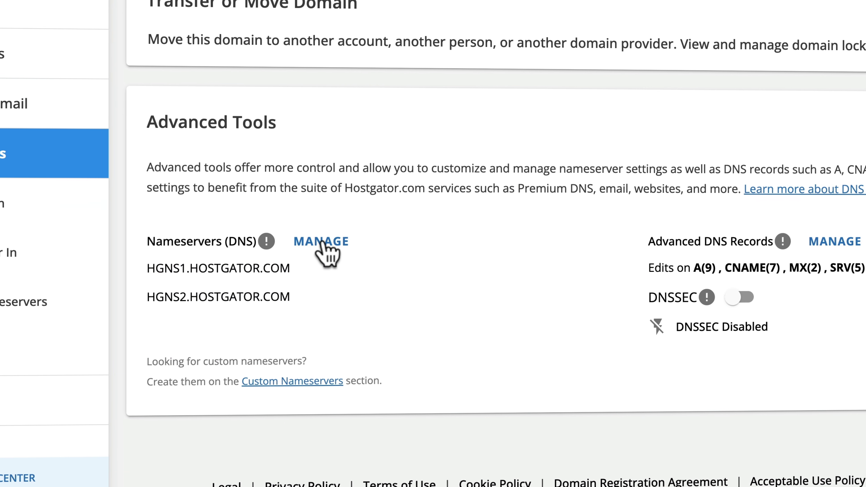
pyautogui.click(322, 242)
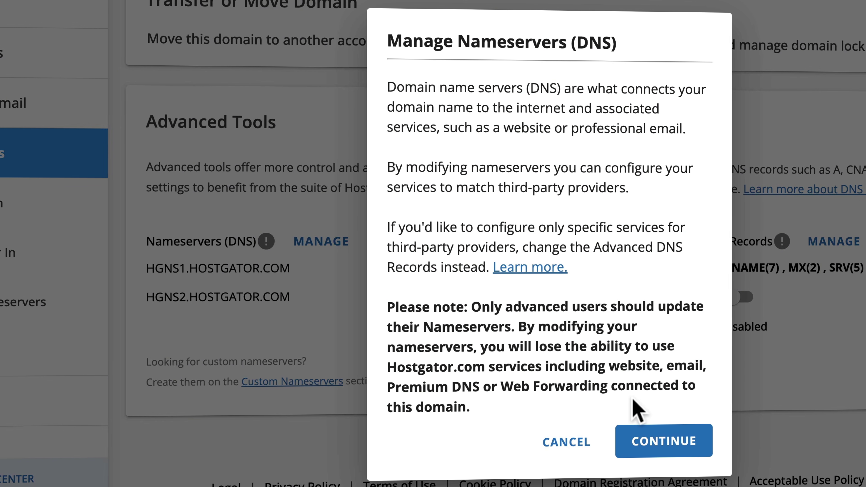
pyautogui.click(660, 441)
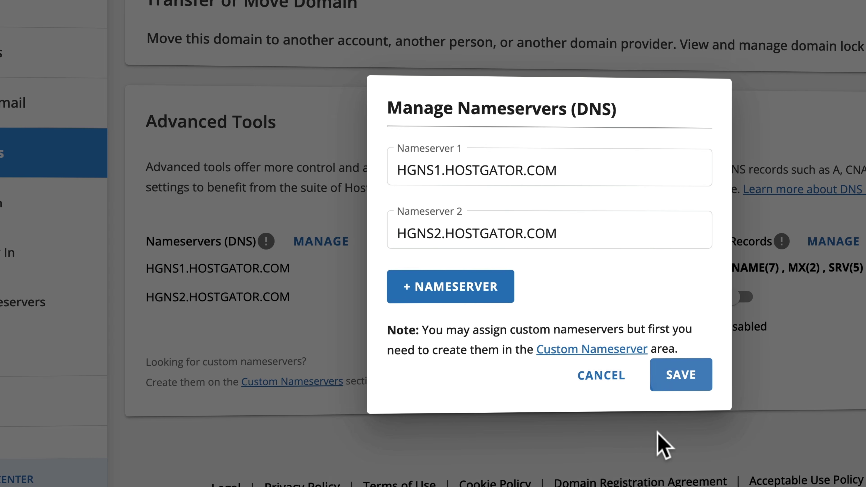
# Replace the nameservers with ns1.dns-parking.com and ns2.dns-parking.com, save, and verify them
pyautogui.tripleClick(472, 173)
pyautogui.write('ns1.dns-parking.com')
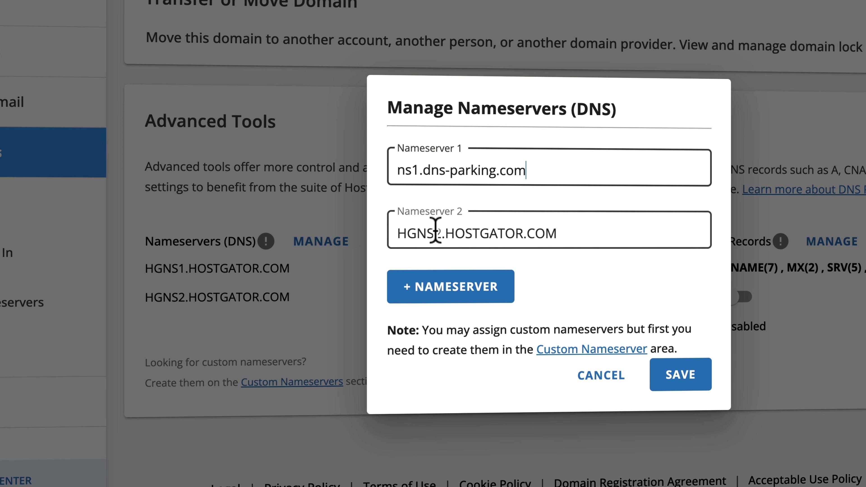
pyautogui.tripleClick(435, 229)
pyautogui.write('ns1.dns-parking.com')
pyautogui.moveTo(420, 213); pyautogui.dragTo(413, 215)
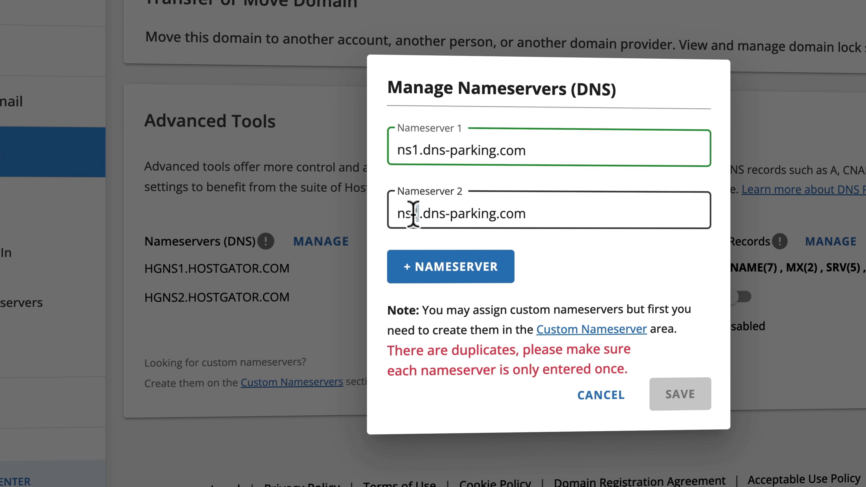
pyautogui.write('2')
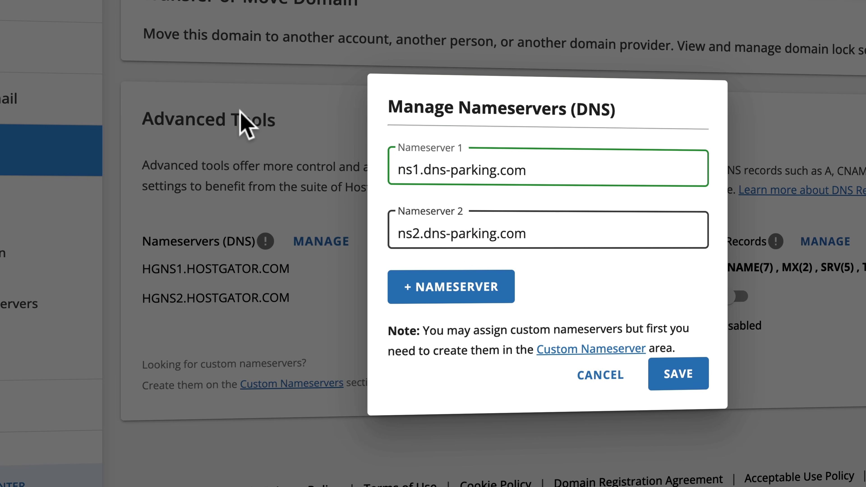
pyautogui.click(695, 373)
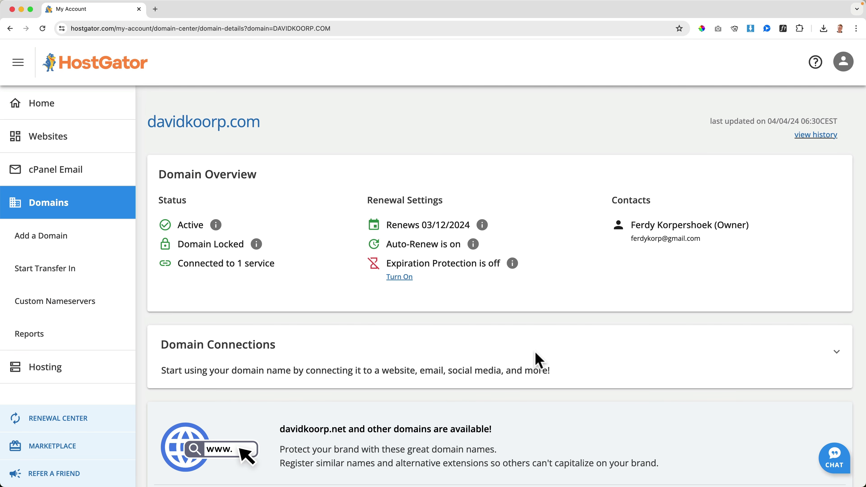
pyautogui.scroll(-10, 538, 360)
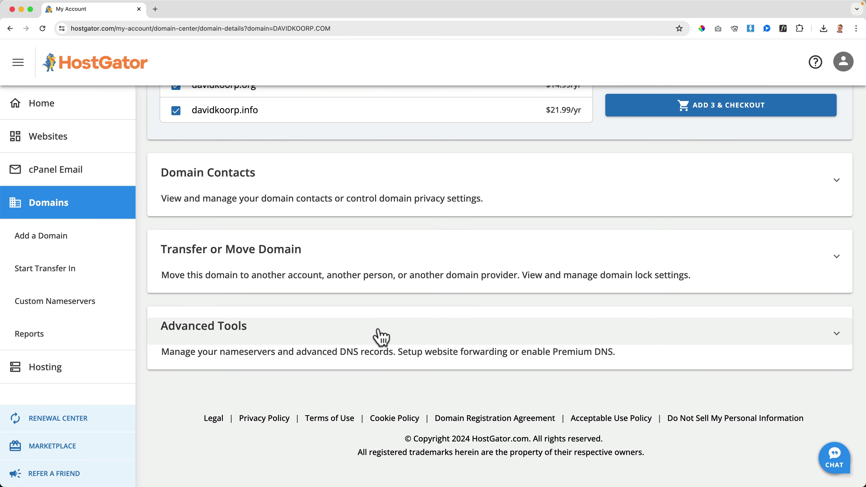
pyautogui.click(381, 337)
pyautogui.scroll(-3, 381, 337)
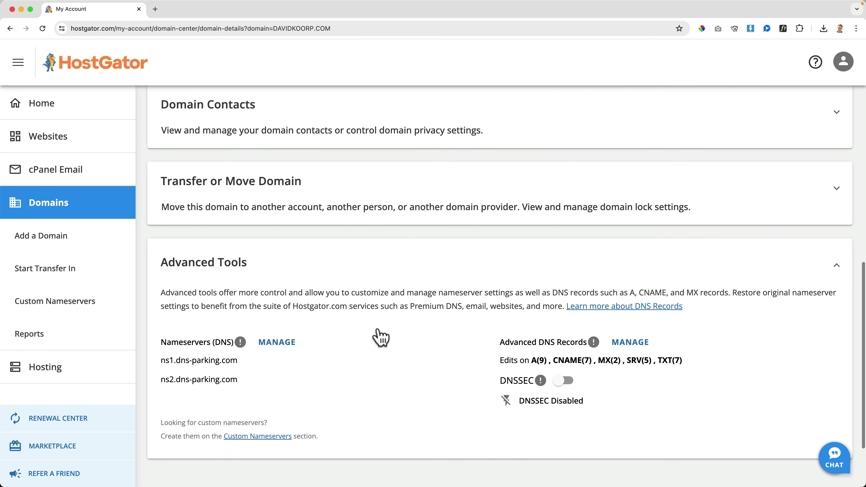
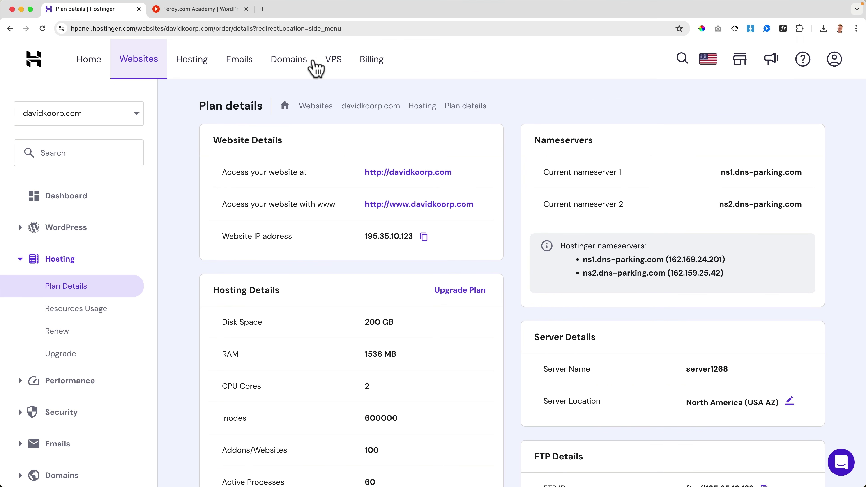
# Check davidkoorp.com on dnschecker.org's NS lookup for the dns-parking.com nameservers, then close the tab
pyautogui.click(263, 9)
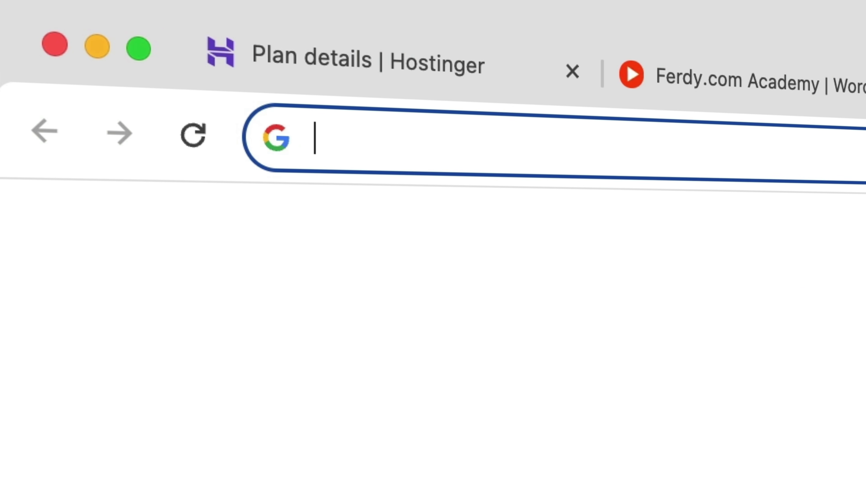
pyautogui.write('dnschecker.org')
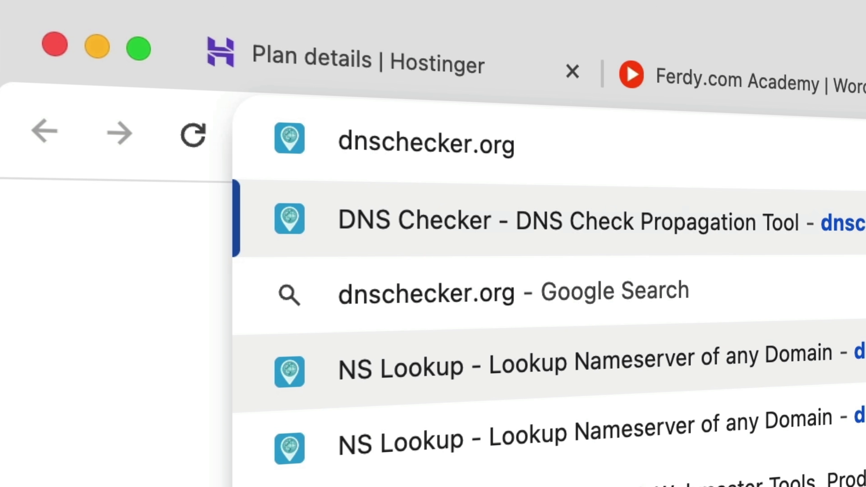
pyautogui.write('/ns')
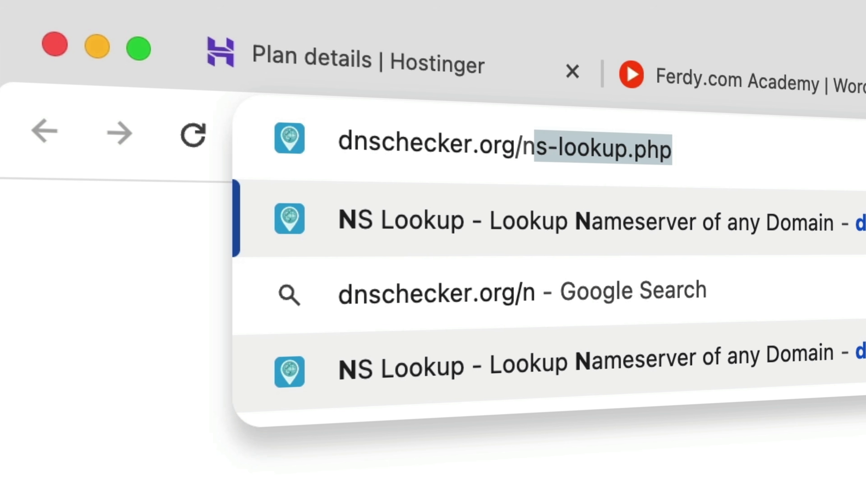
pyautogui.write('-l')
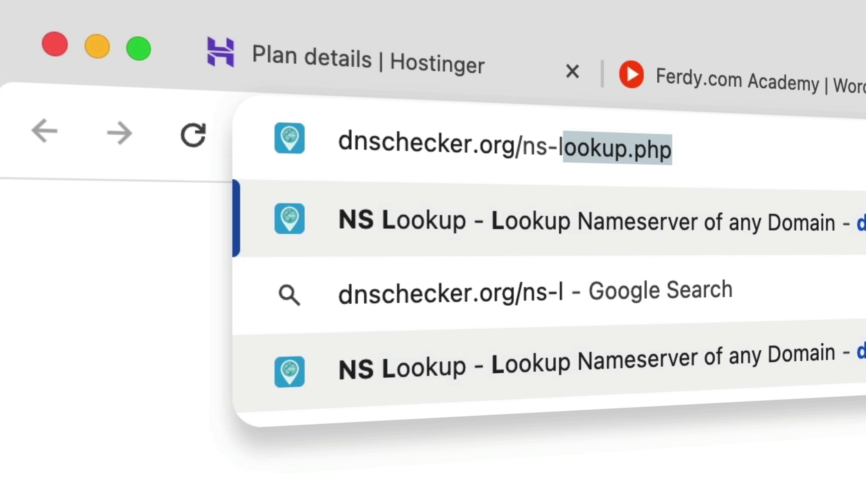
pyautogui.write('ookup.php')
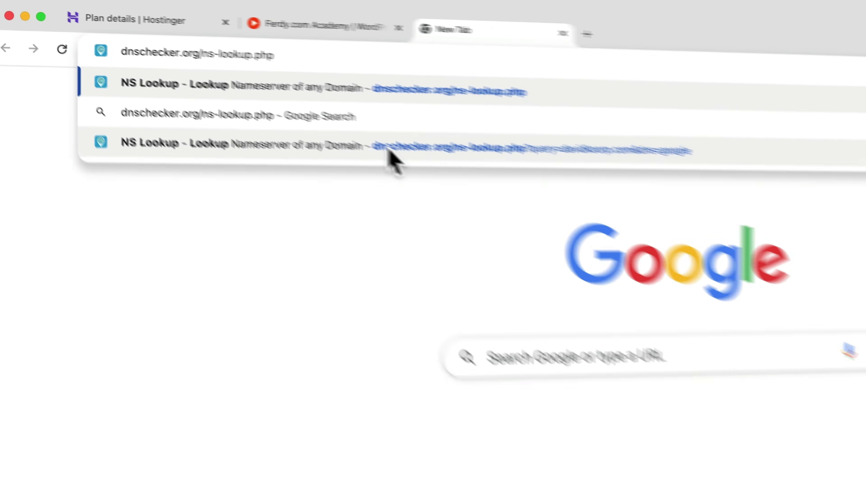
pyautogui.press('Return')
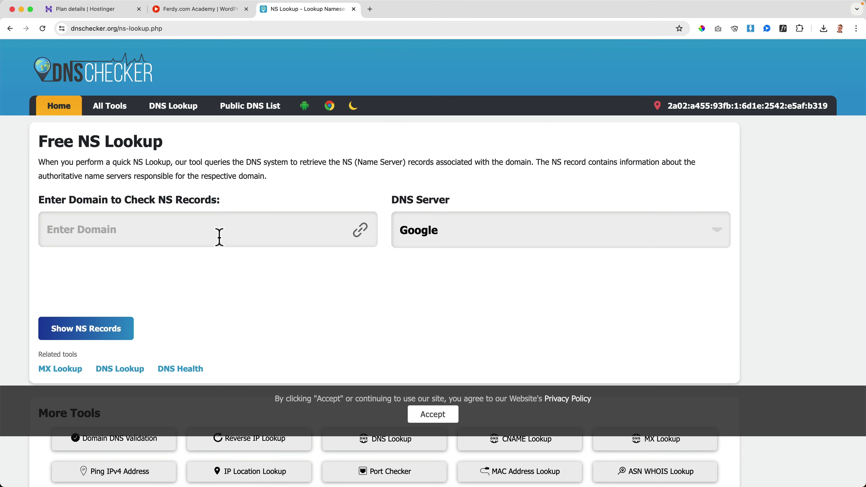
pyautogui.click(219, 233)
pyautogui.write('davidko')
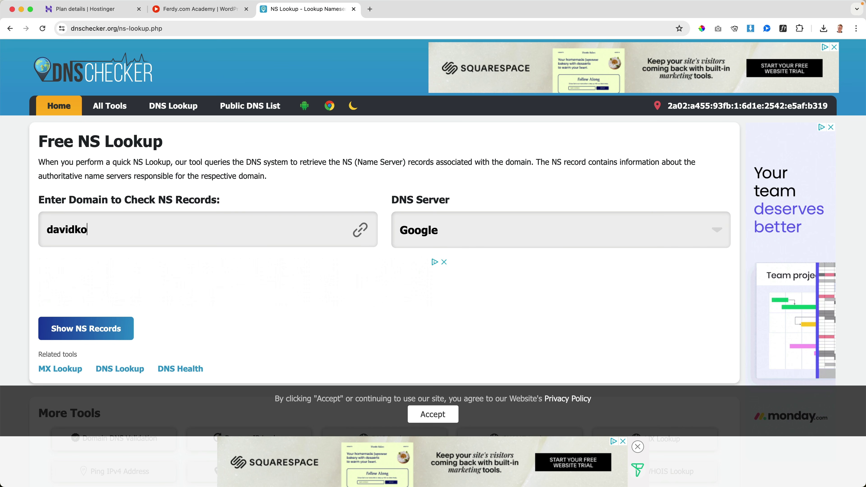
pyautogui.write('orp.com')
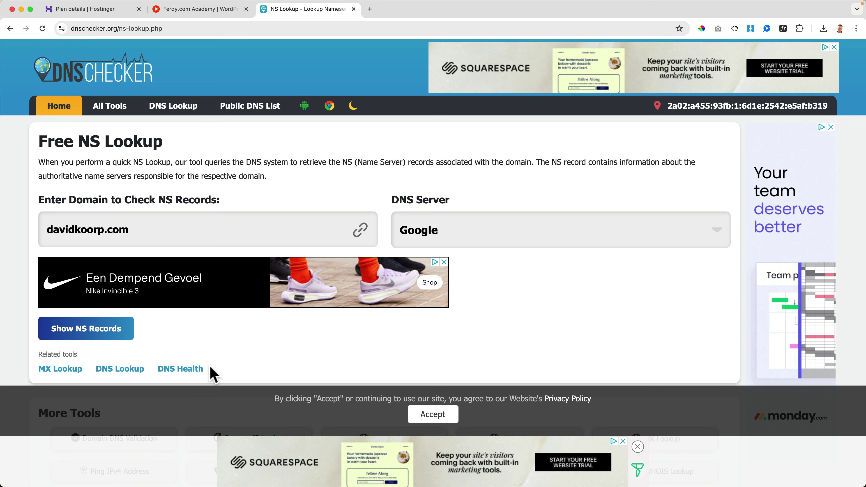
pyautogui.click(97, 328)
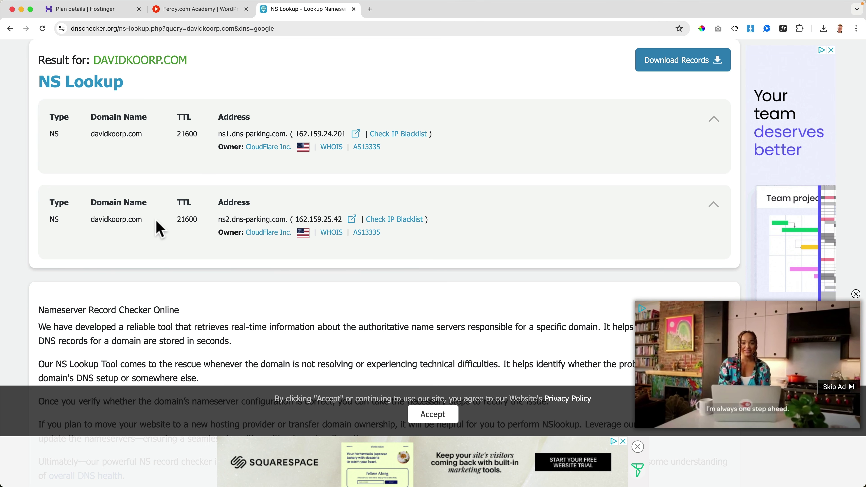
pyautogui.press('super+w')
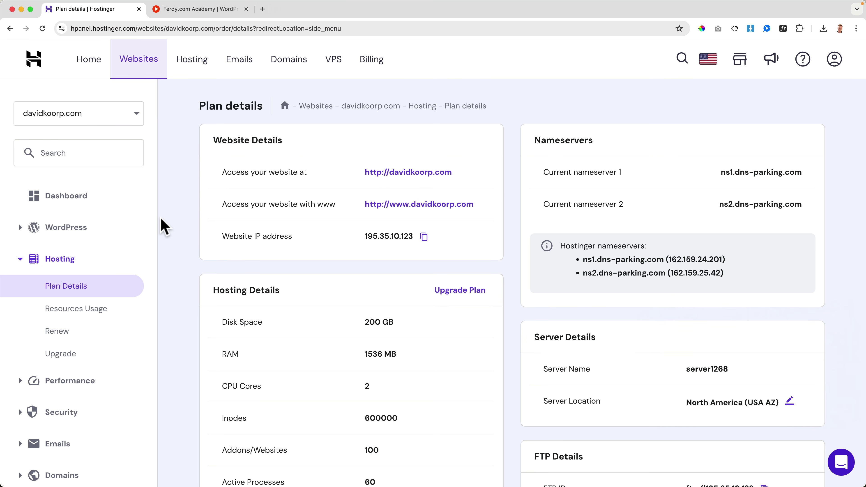
# Review davidkoorp.com's WordPress overview in hPanel and open its WordPress admin panel
pyautogui.click(69, 229)
pyautogui.click(68, 255)
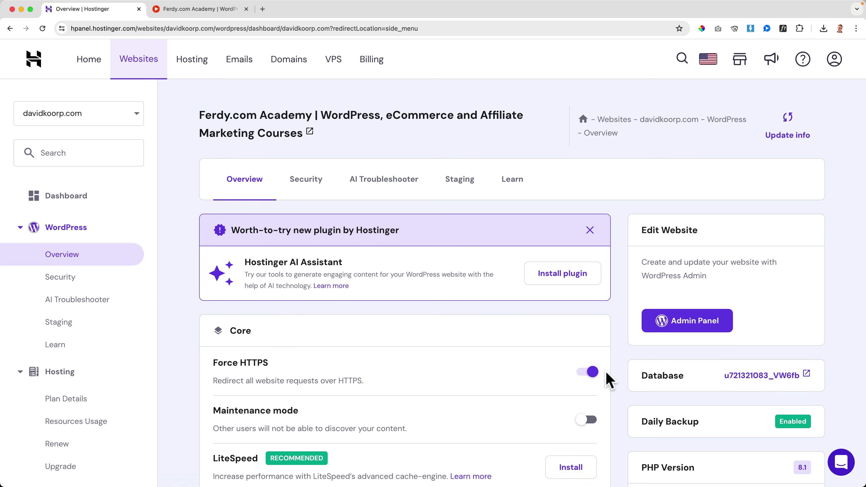
pyautogui.scroll(-1, 618, 384)
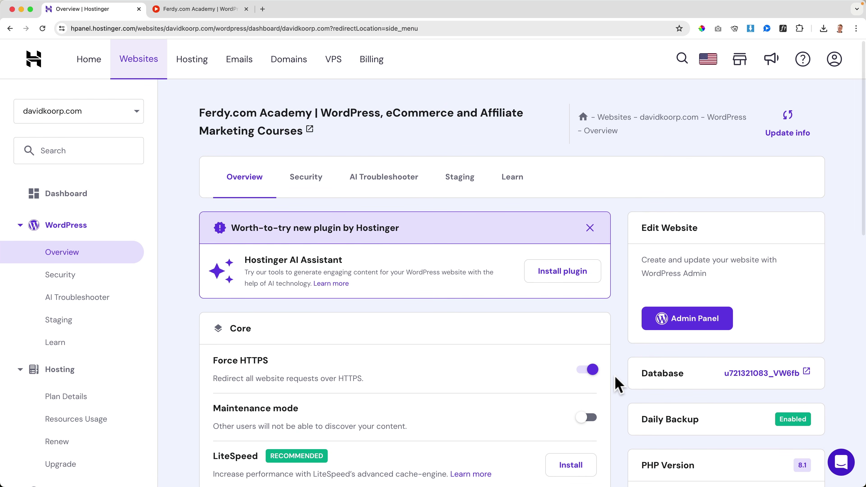
pyautogui.click(681, 323)
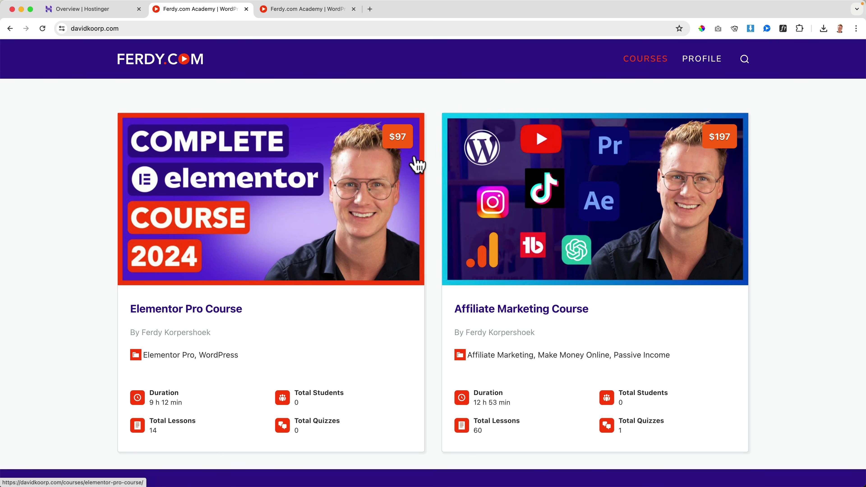
pyautogui.scroll(-10, 419, 158)
pyautogui.scroll(8, 393, 193)
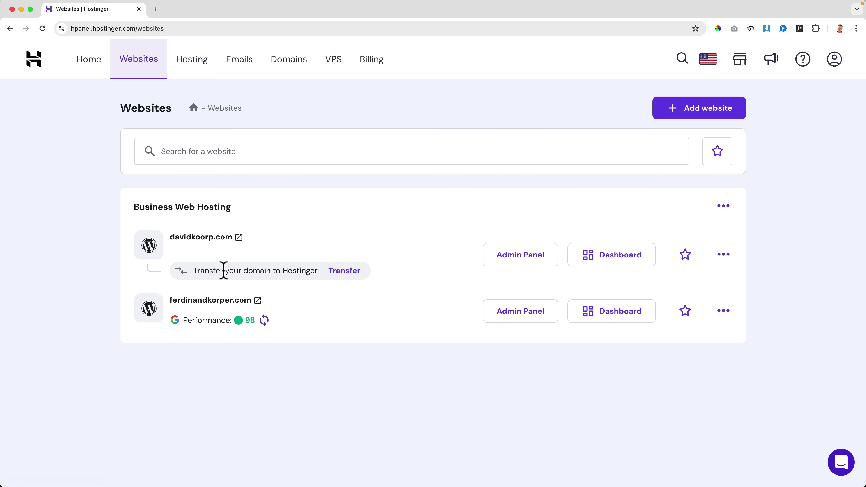
# Run the transfer check for davidkoorp.com, which reports the domain locked at its registrar
pyautogui.click(343, 273)
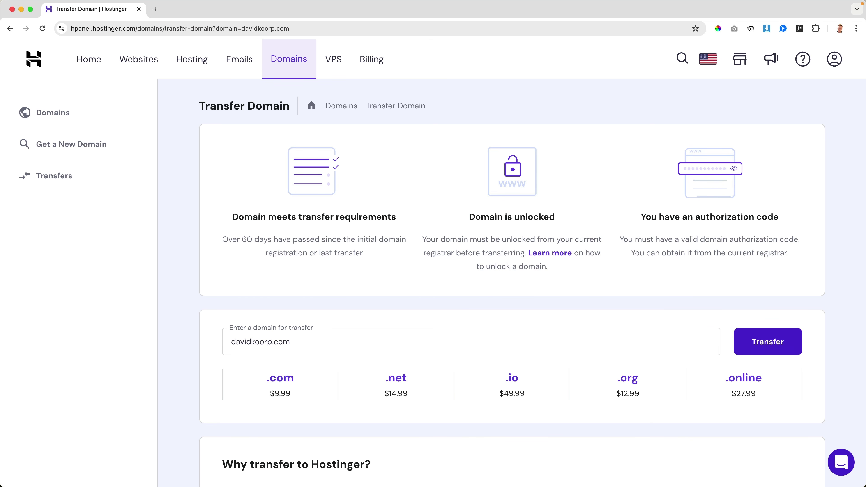
pyautogui.click(771, 347)
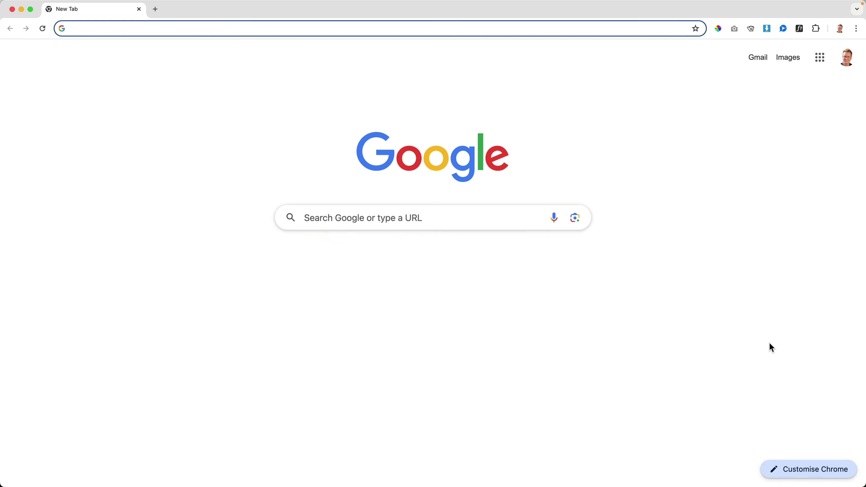
# Go to hostgator.com and open the Domains section of the HostGator account
pyautogui.write('hostgat')
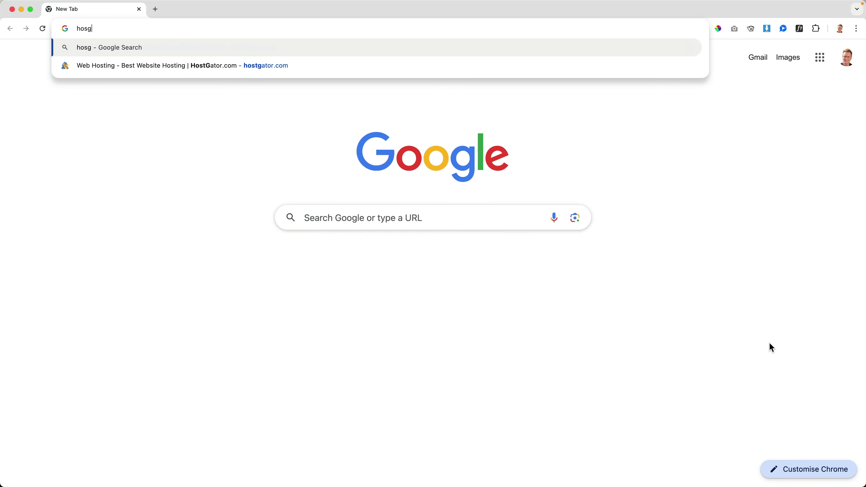
pyautogui.press('BackSpace')
pyautogui.press('BackSpace')
pyautogui.press('BackSpace')
pyautogui.write('gat')
pyautogui.press('Return')
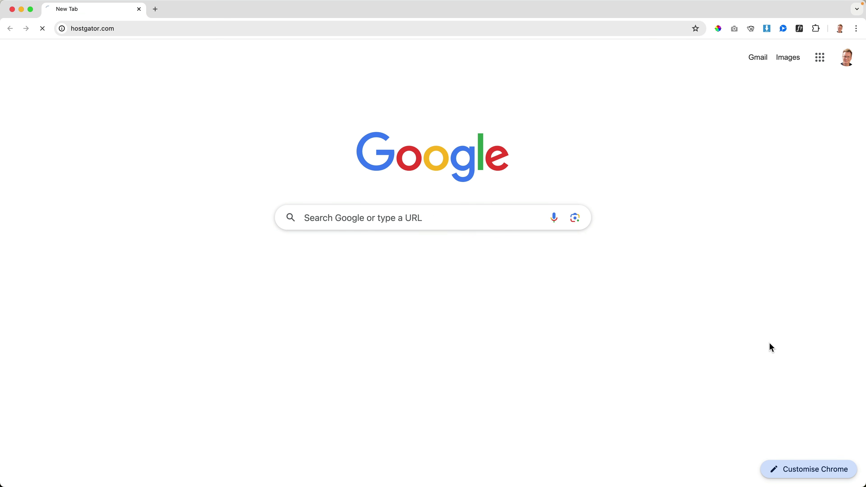
pyautogui.moveTo(717, 67)
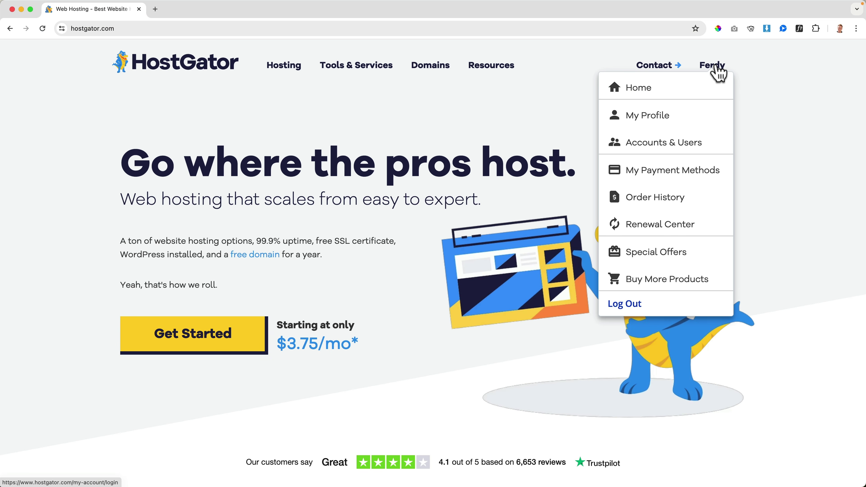
pyautogui.click(670, 91)
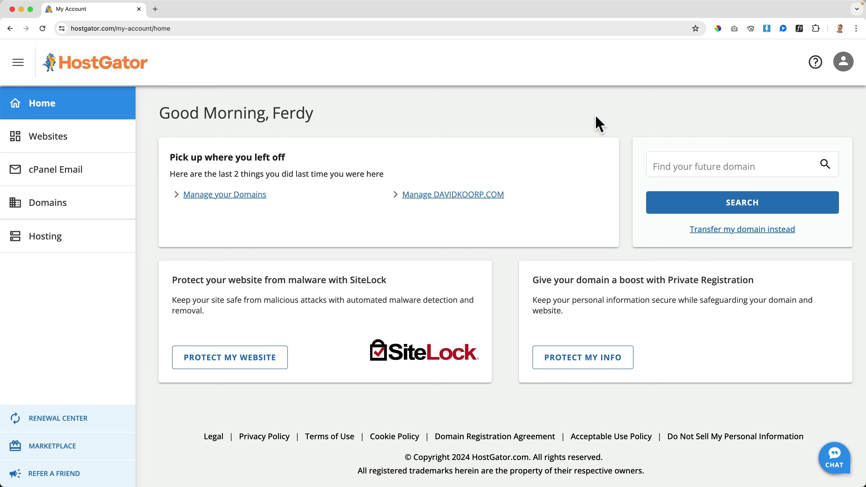
pyautogui.click(53, 212)
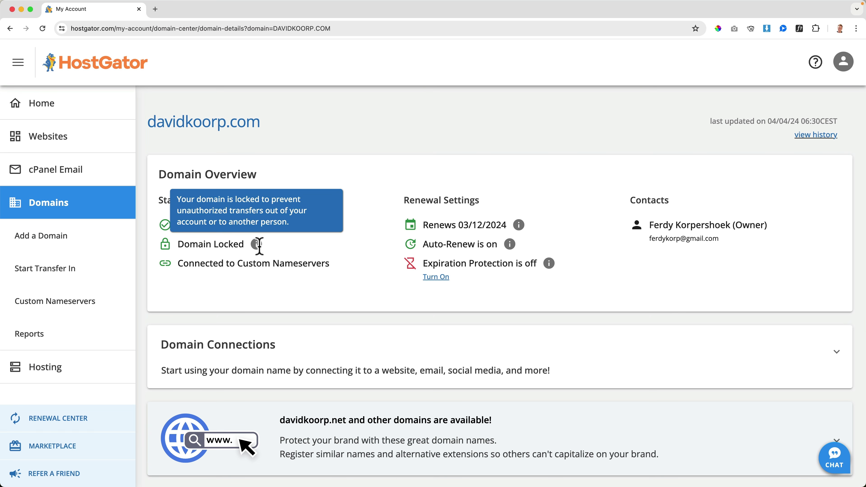
# Under Transfer or Move Domain for davidkoorp.com, switch off Domain Locked
pyautogui.scroll(-5, 354, 260)
pyautogui.scroll(-3, 355, 263)
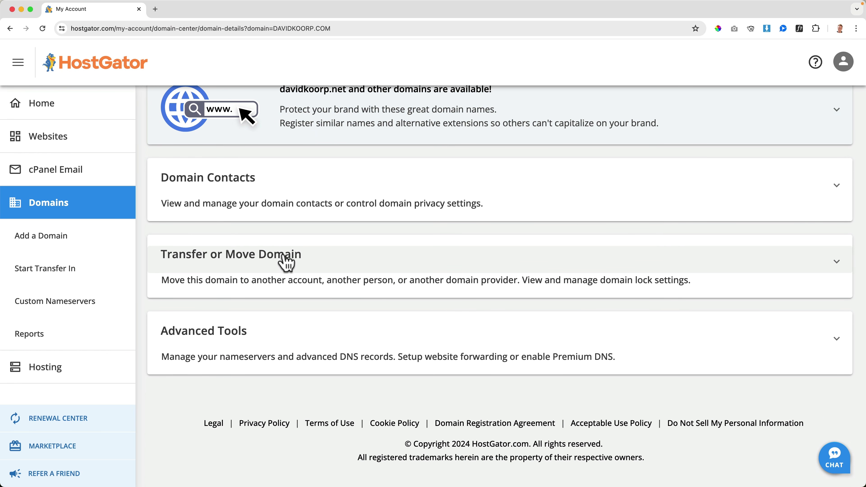
pyautogui.click(303, 263)
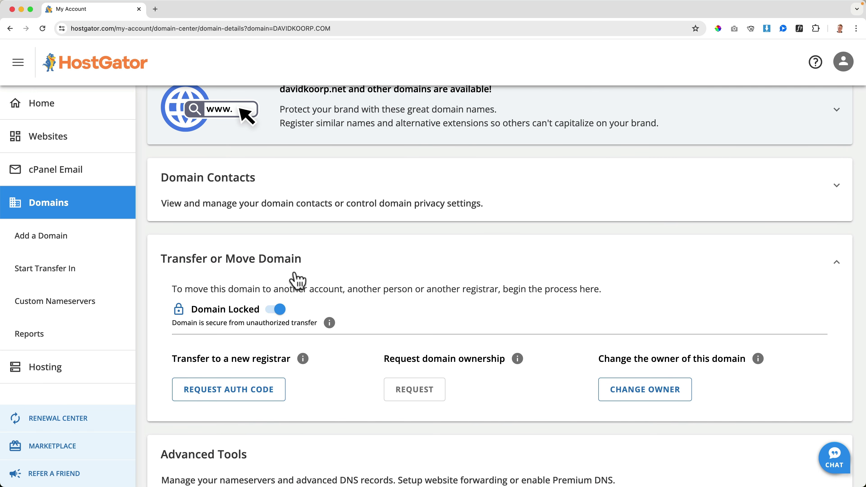
pyautogui.click(278, 310)
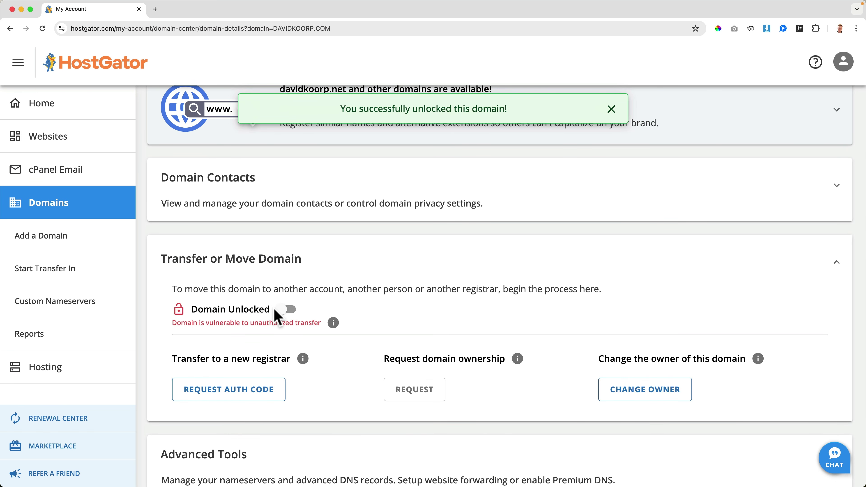
pyautogui.scroll(-3, 323, 309)
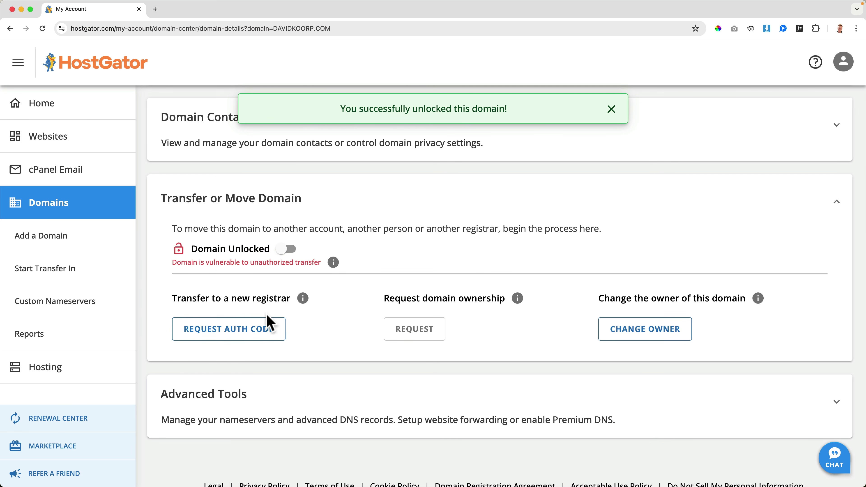
# Request davidkoorp.com's auth code citing 'I found a better price', then open the emailed code in Gmail
pyautogui.click(252, 337)
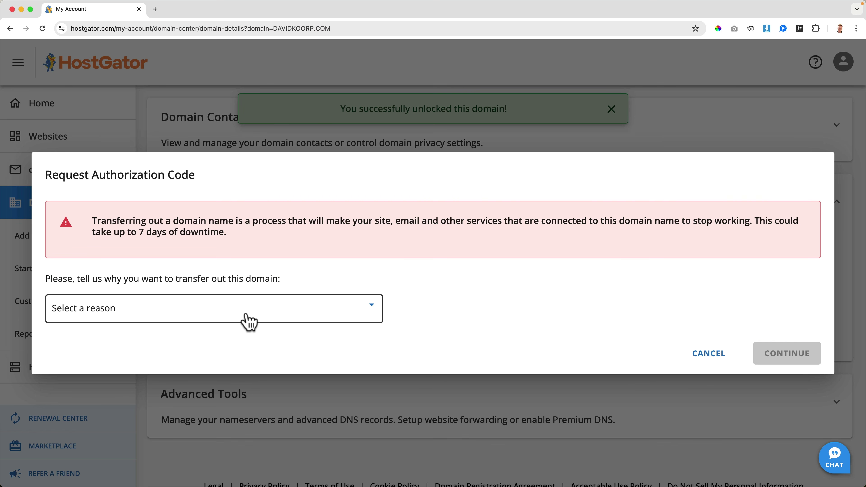
pyautogui.click(248, 321)
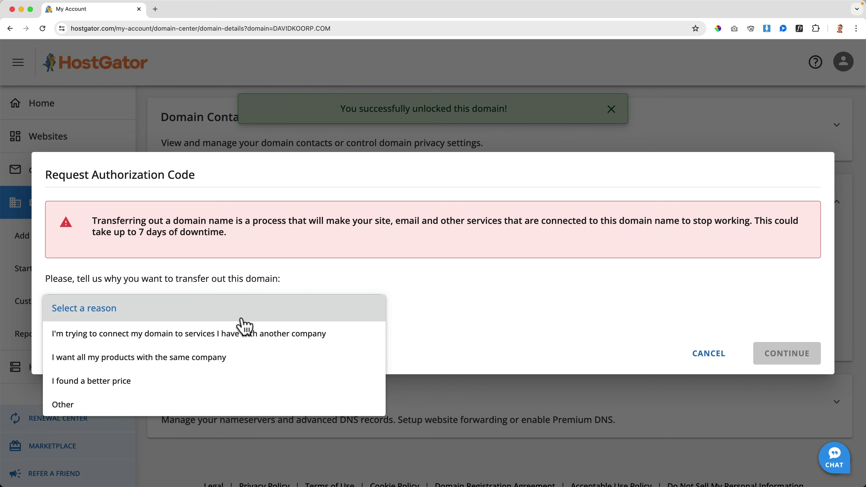
pyautogui.click(182, 384)
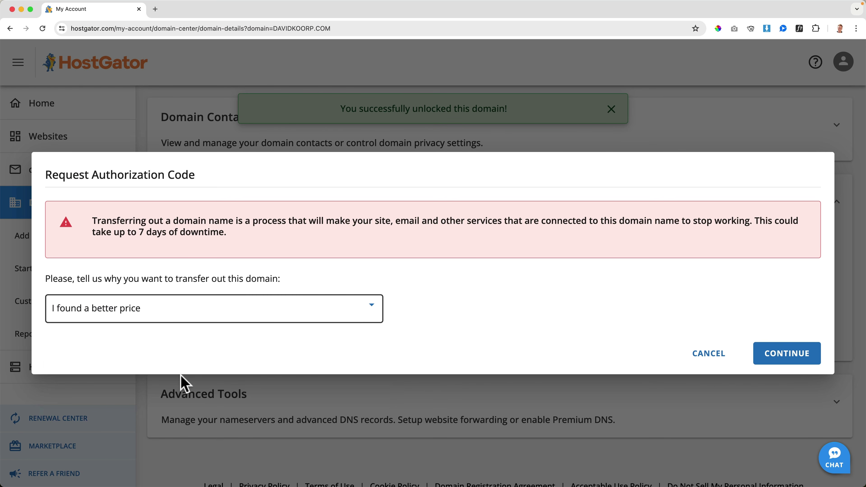
pyautogui.click(783, 358)
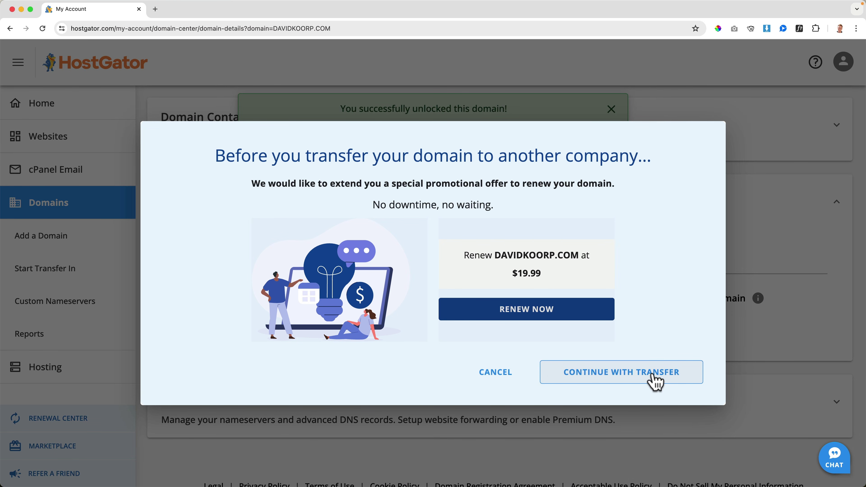
pyautogui.click(655, 382)
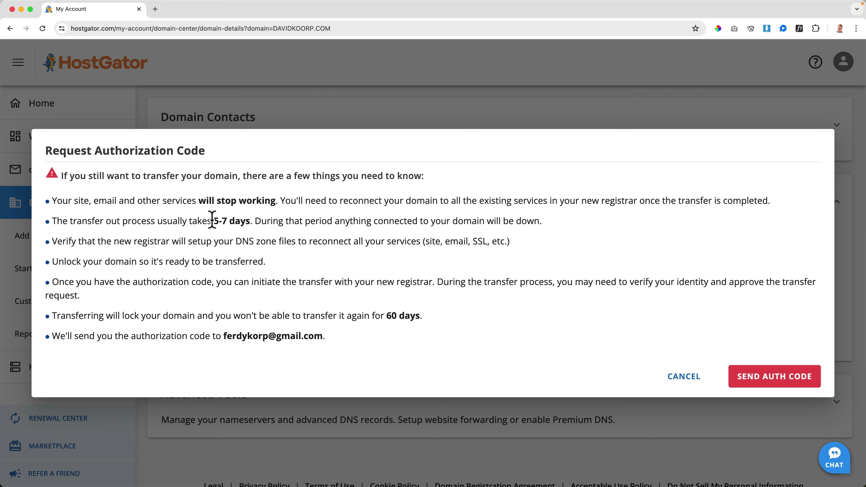
pyautogui.click(777, 379)
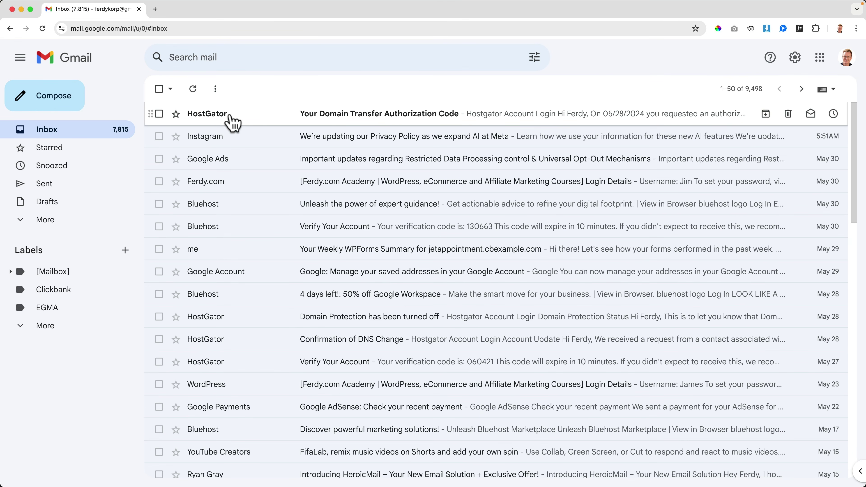
pyautogui.click(230, 116)
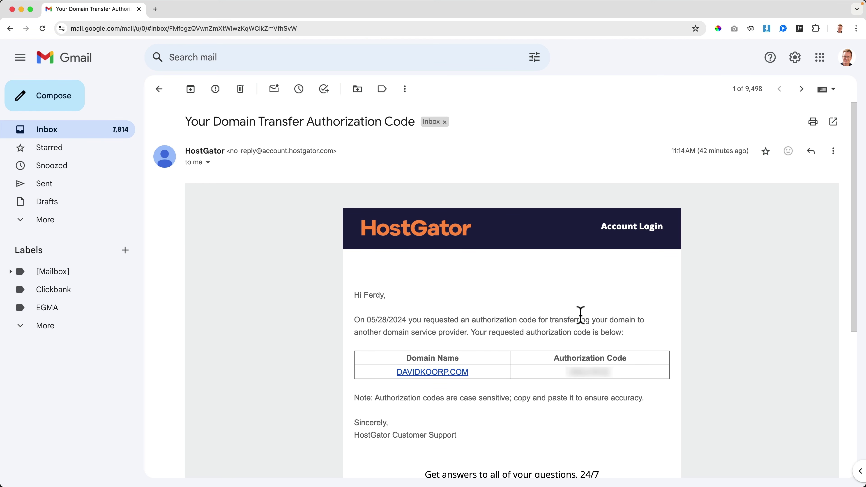
pyautogui.scroll(-3, 580, 315)
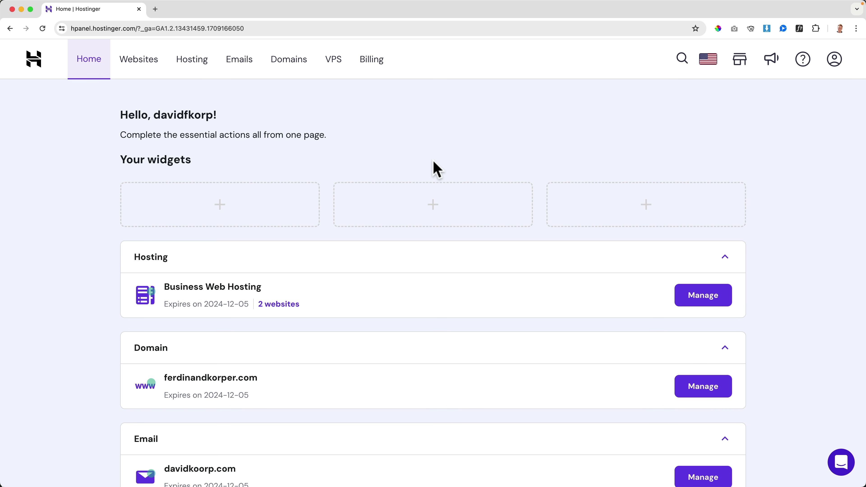
# Start the davidkoorp.com transfer from Domains, pass the eligibility check, and pay the $12.31 fee
pyautogui.click(291, 67)
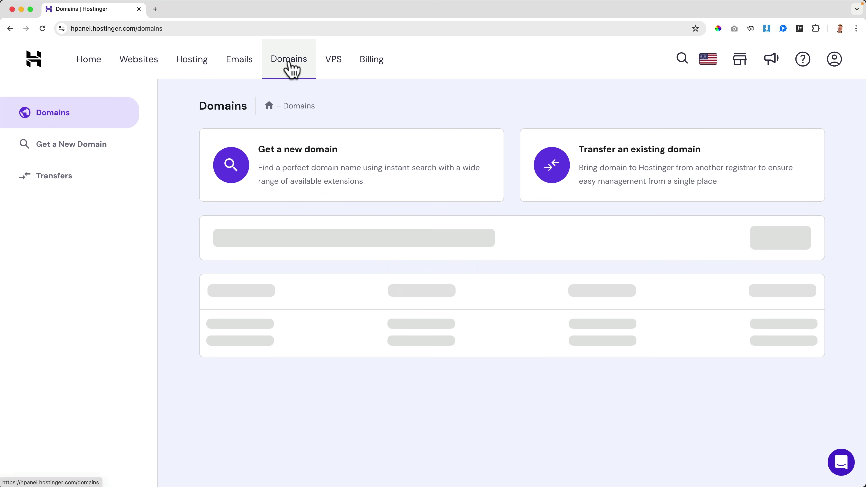
pyautogui.scroll(-3, 290, 120)
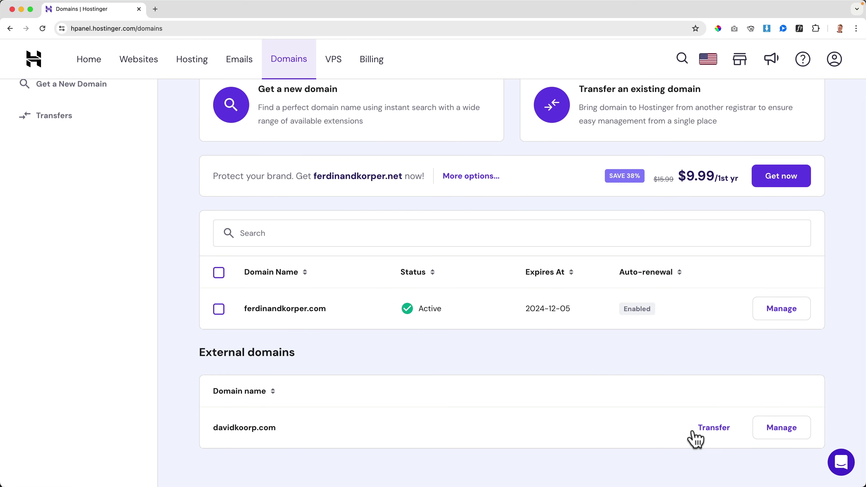
pyautogui.click(713, 428)
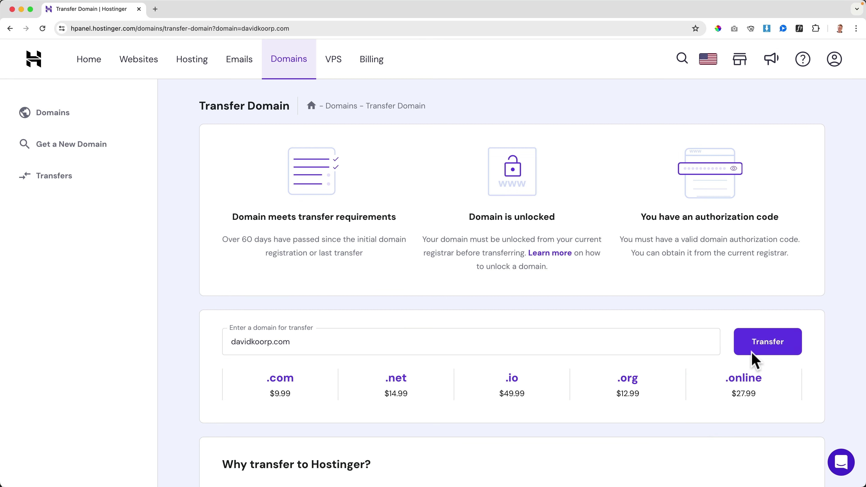
pyautogui.click(762, 344)
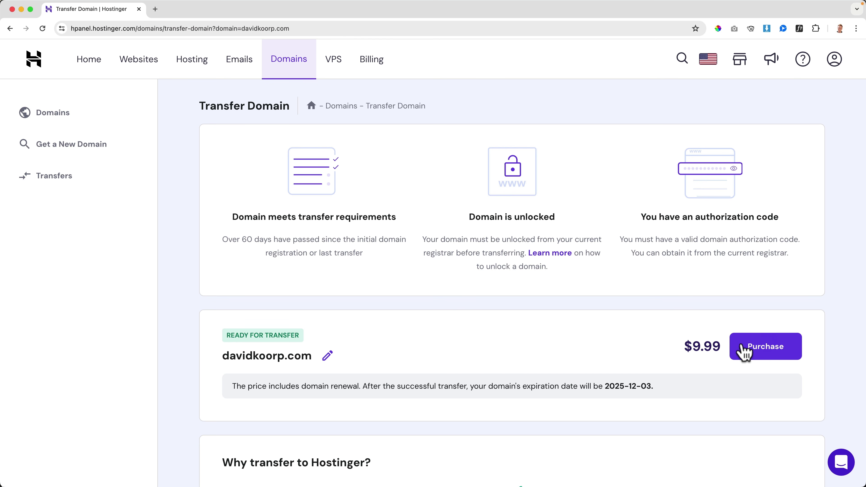
pyautogui.click(765, 352)
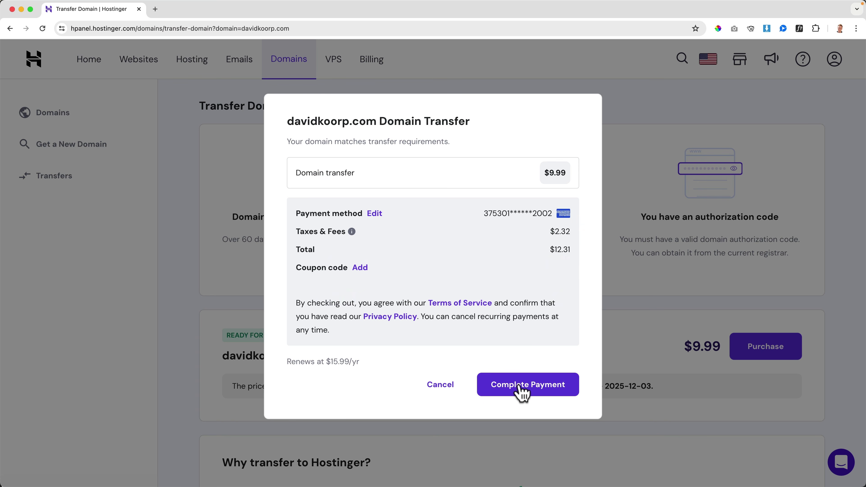
pyautogui.click(522, 389)
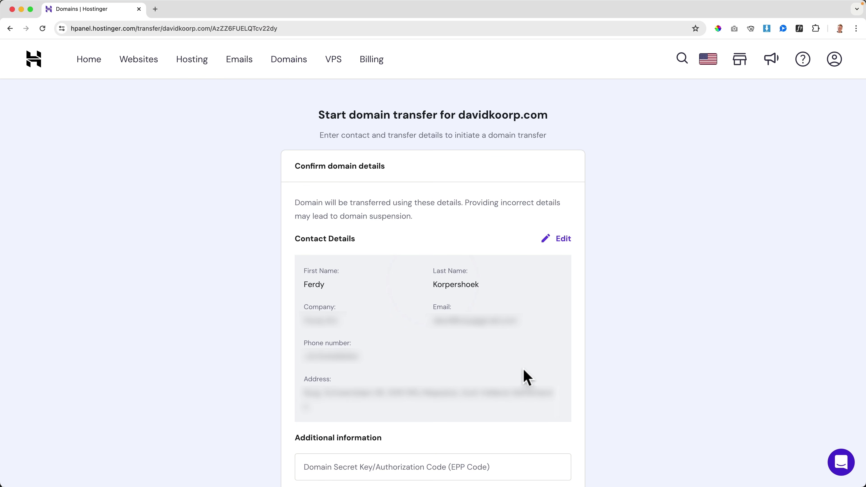
# Paste the authorization code as the EPP code, keep existing nameservers, and submit the transfer
pyautogui.scroll(-5, 530, 375)
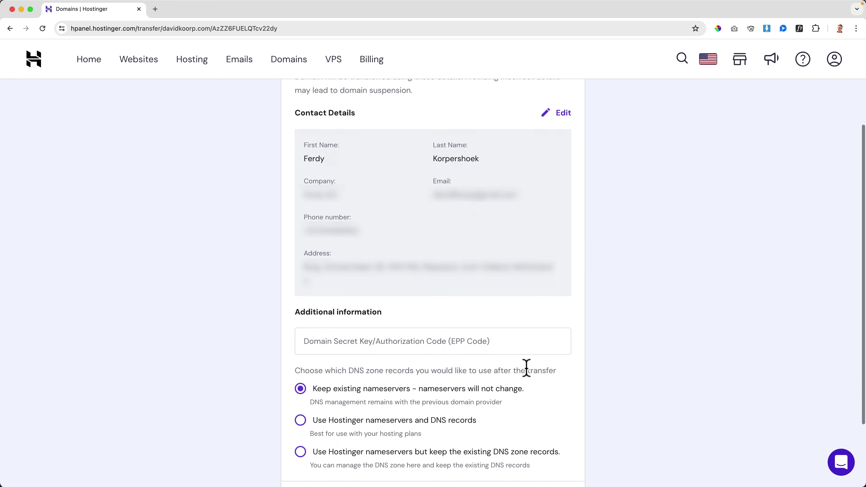
pyautogui.click(422, 304)
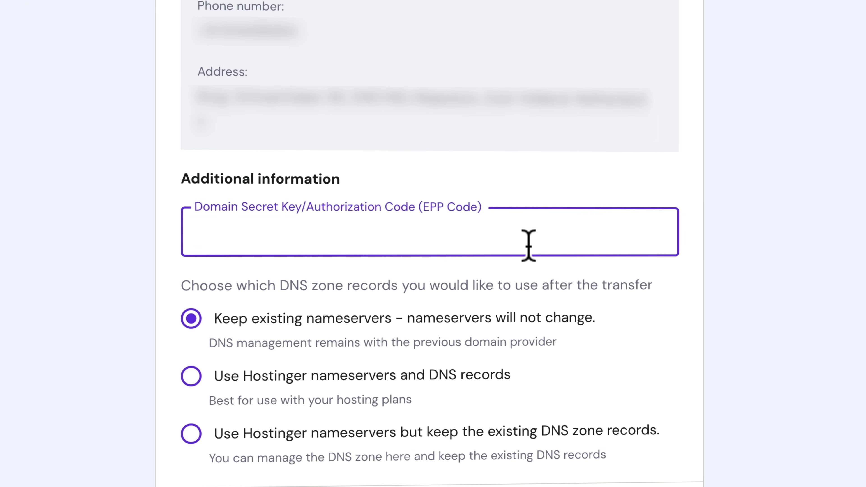
pyautogui.press('super+v')
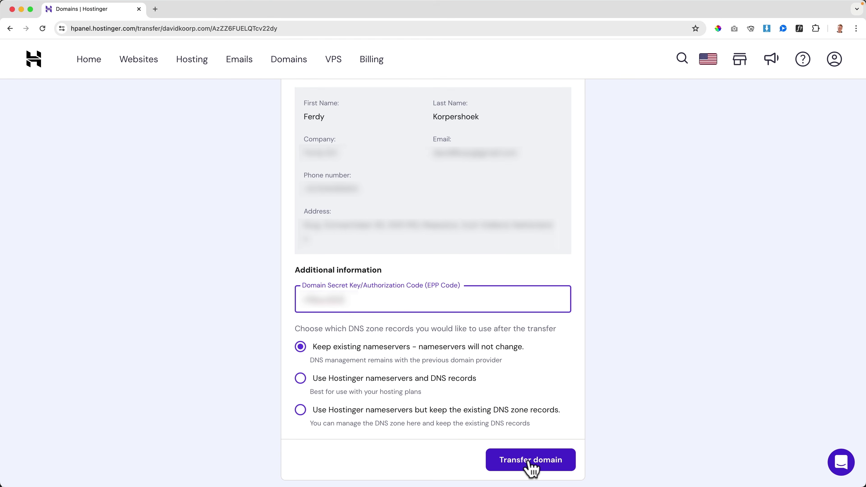
pyautogui.click(531, 464)
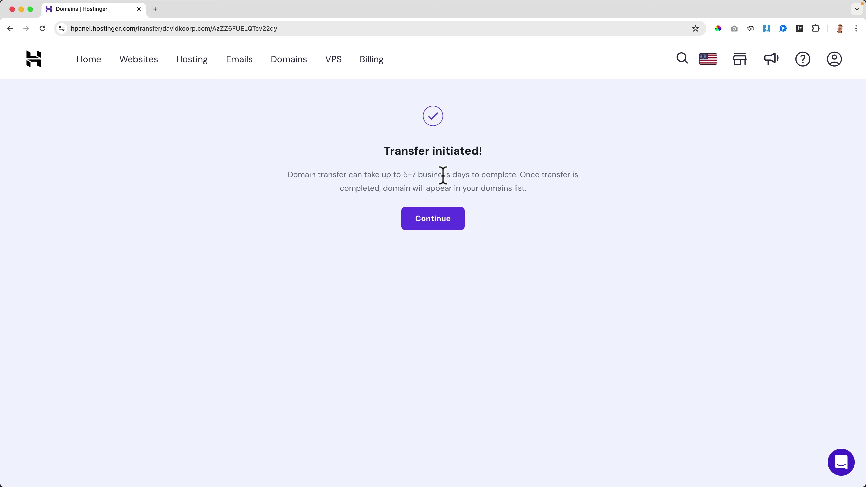
# Continue past the 'Transfer initiated!' confirmation back to the hPanel home page
pyautogui.click(433, 222)
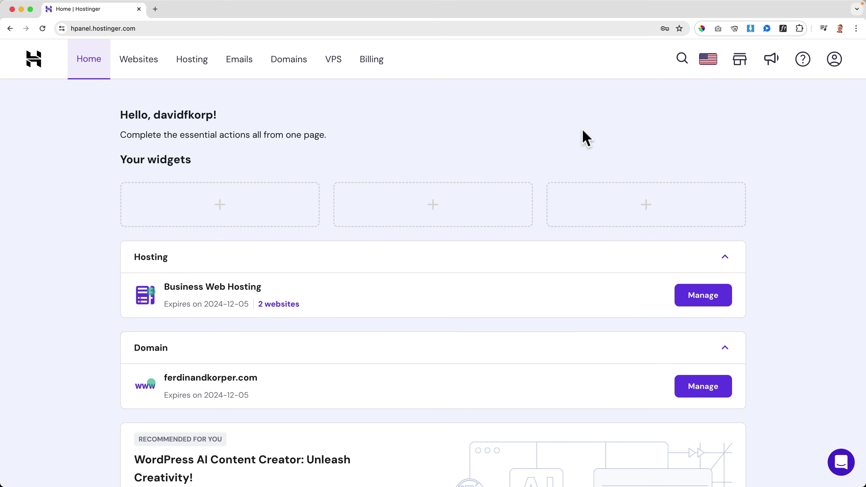
# On the Emails page, set up the free email service for davidkoorp.com
pyautogui.click(242, 67)
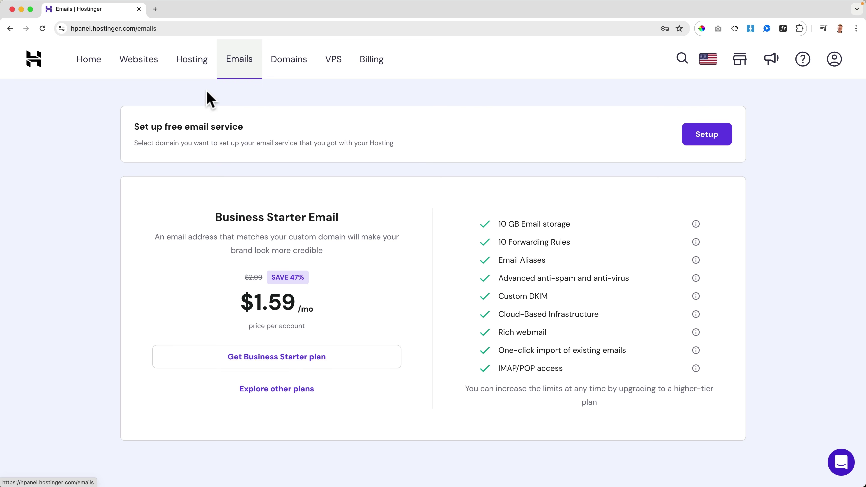
pyautogui.moveTo(139, 126); pyautogui.dragTo(442, 147)
pyautogui.click(442, 147)
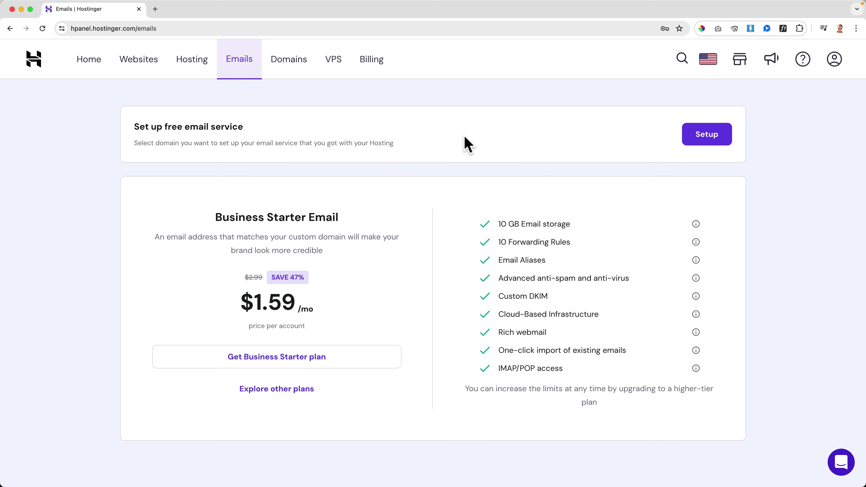
pyautogui.click(707, 139)
pyautogui.click(378, 266)
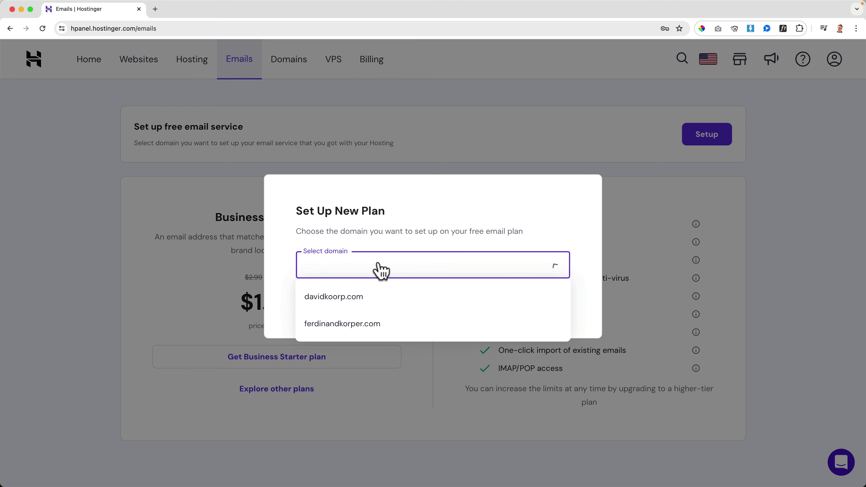
pyautogui.click(344, 300)
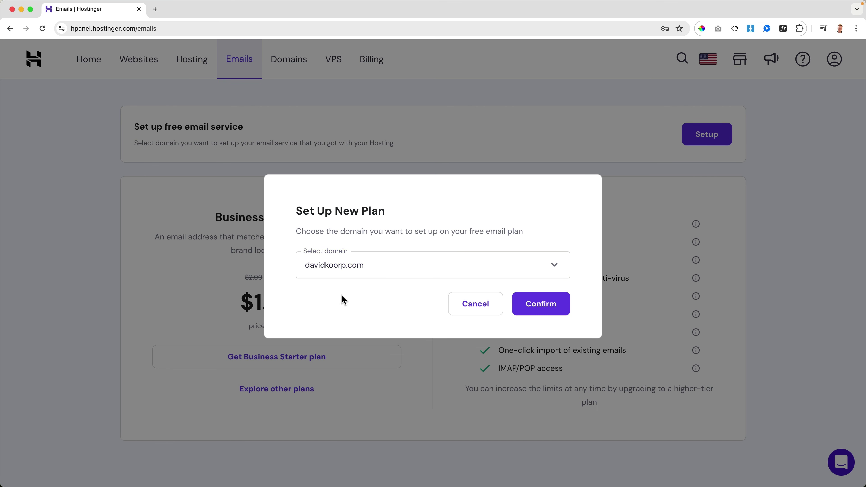
pyautogui.click(552, 309)
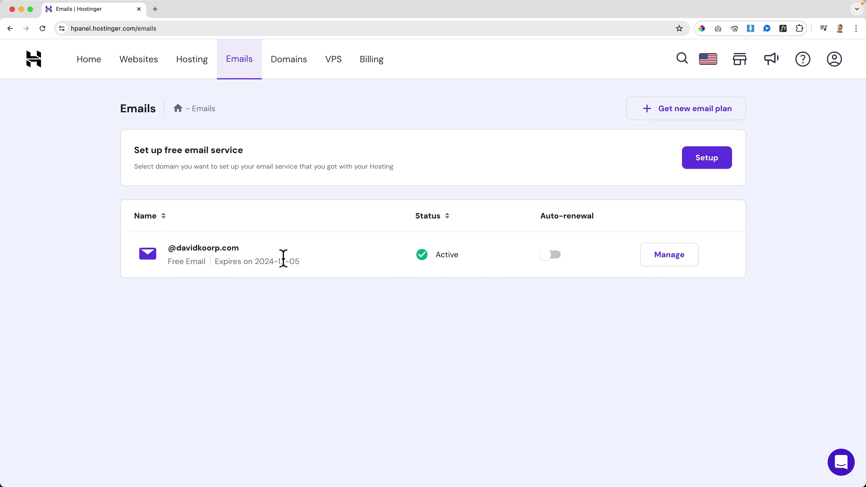
pyautogui.click(665, 262)
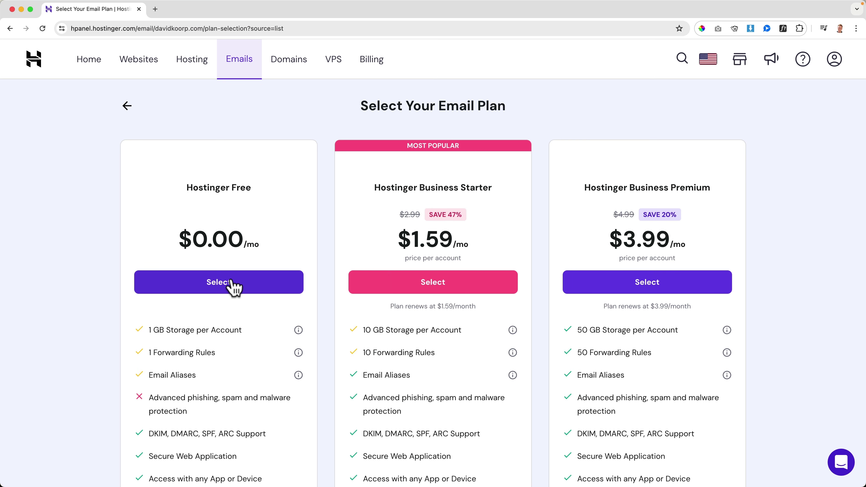
pyautogui.click(232, 283)
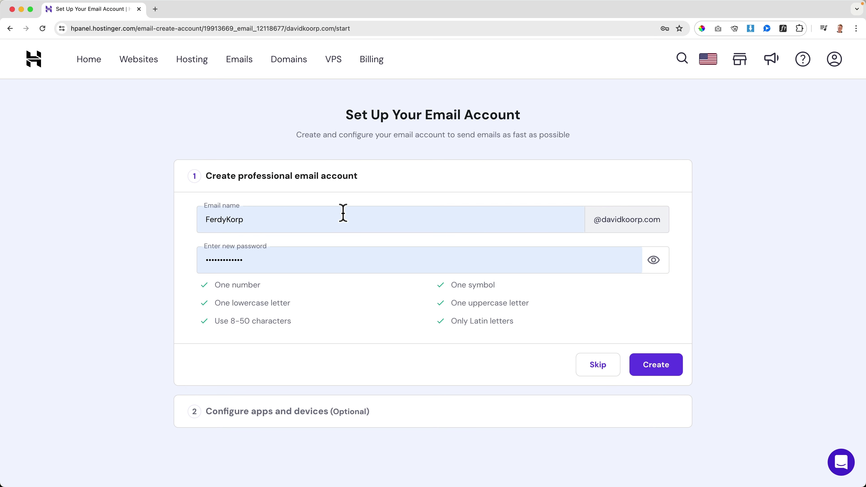
pyautogui.doubleClick(323, 219)
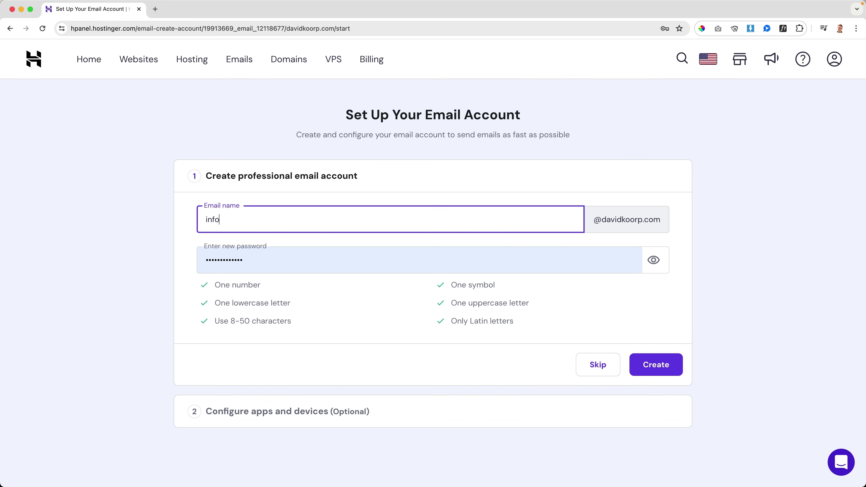
pyautogui.press('Tab')
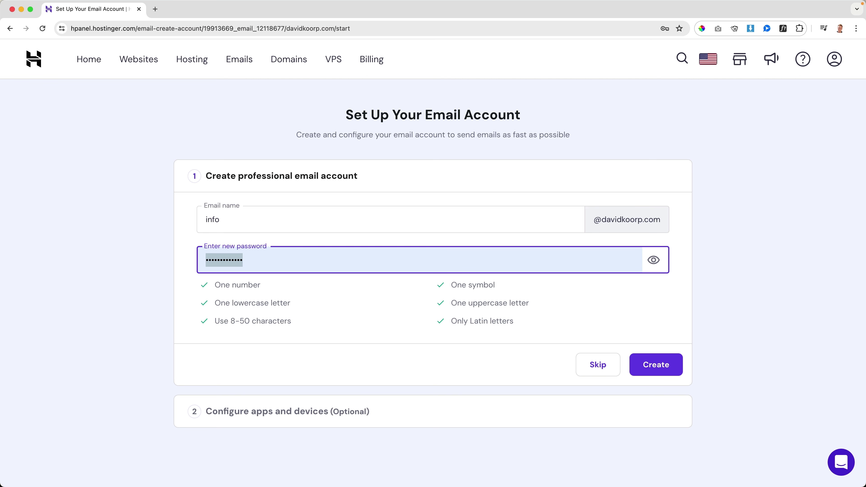
pyautogui.press('super+v')
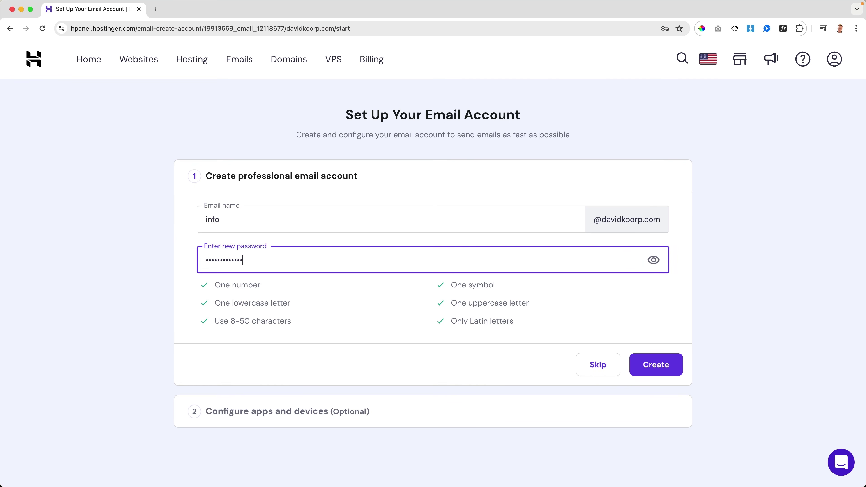
pyautogui.click(654, 368)
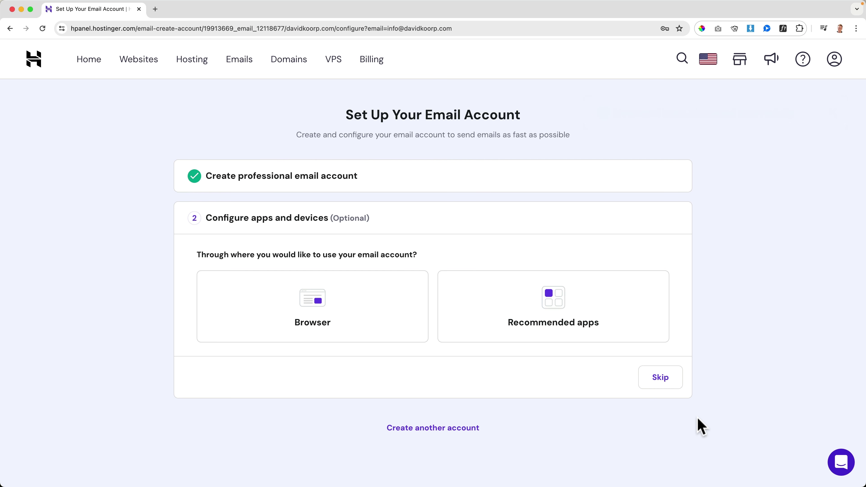
# Choose browser access for the info mailbox and open its Hostinger Webmail login
pyautogui.click(325, 316)
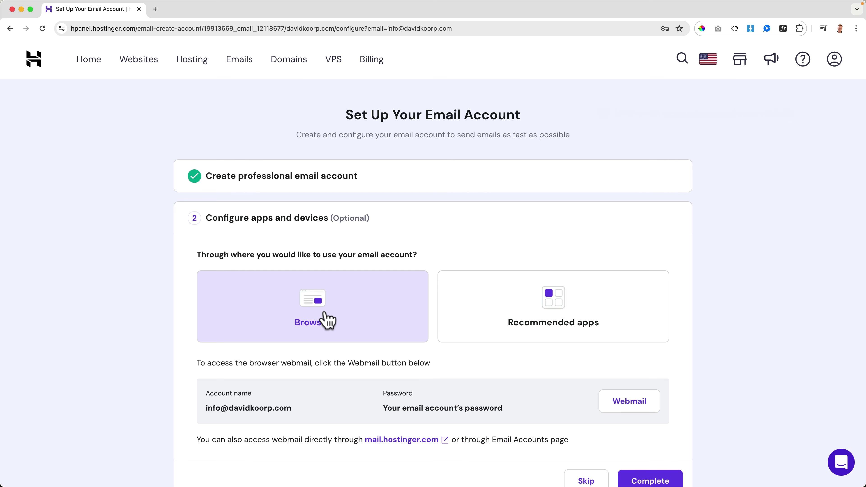
pyautogui.scroll(-3, 327, 319)
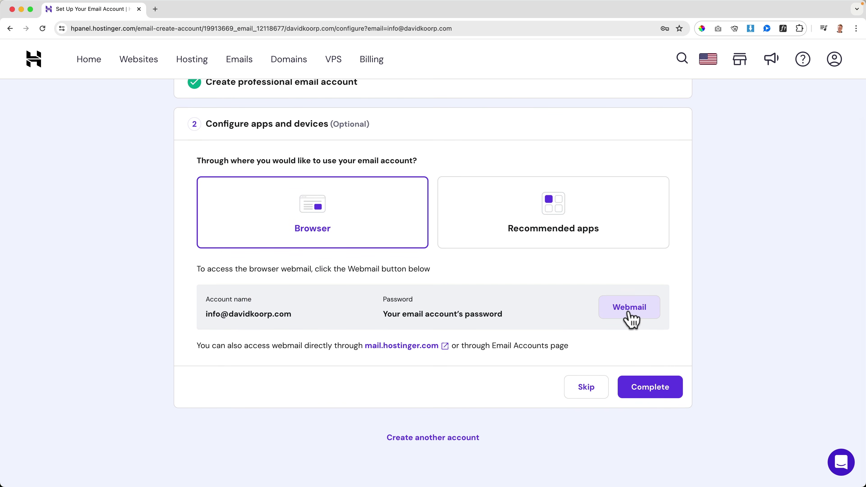
pyautogui.click(630, 308)
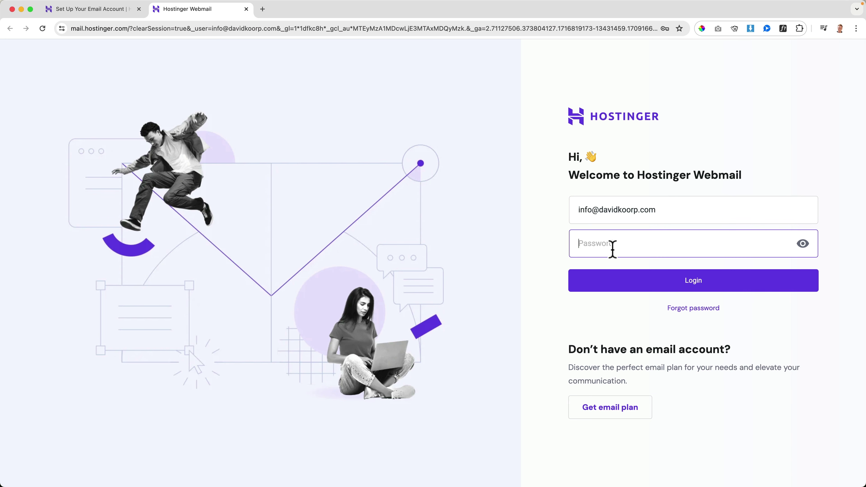
# Sign in to Webmail and send 'Test Email From Webmail' with a short greeting to the mailbox's own address
pyautogui.click(628, 280)
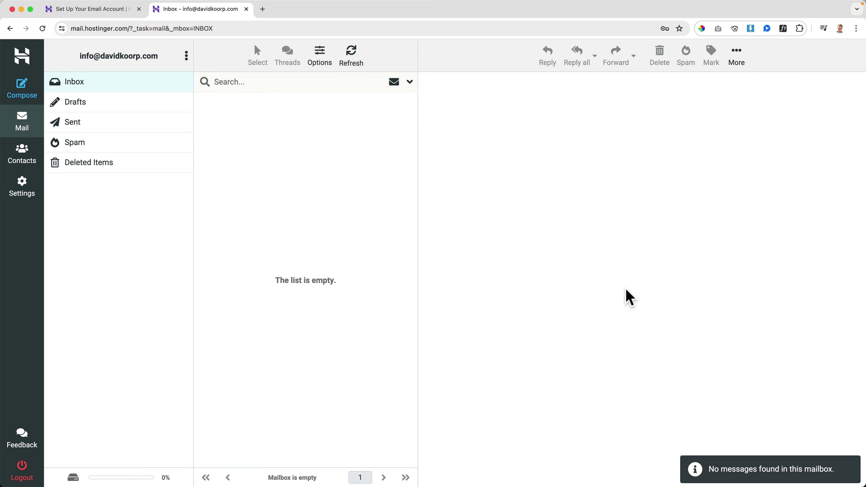
pyautogui.click(25, 92)
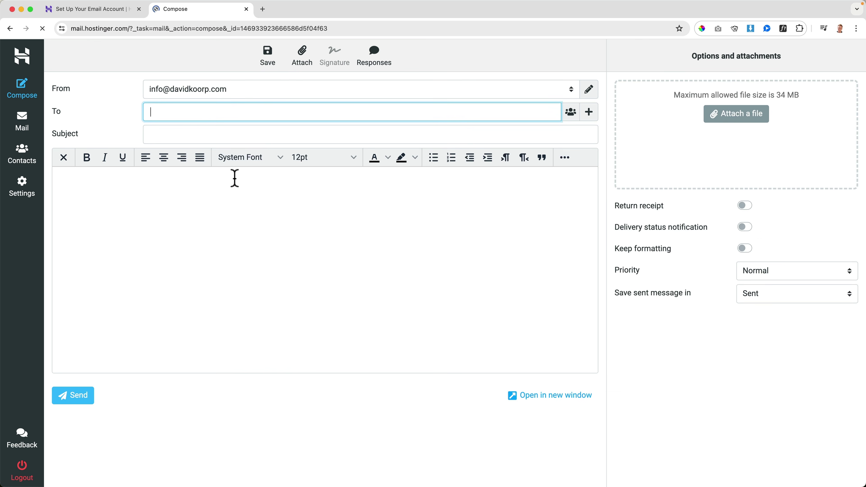
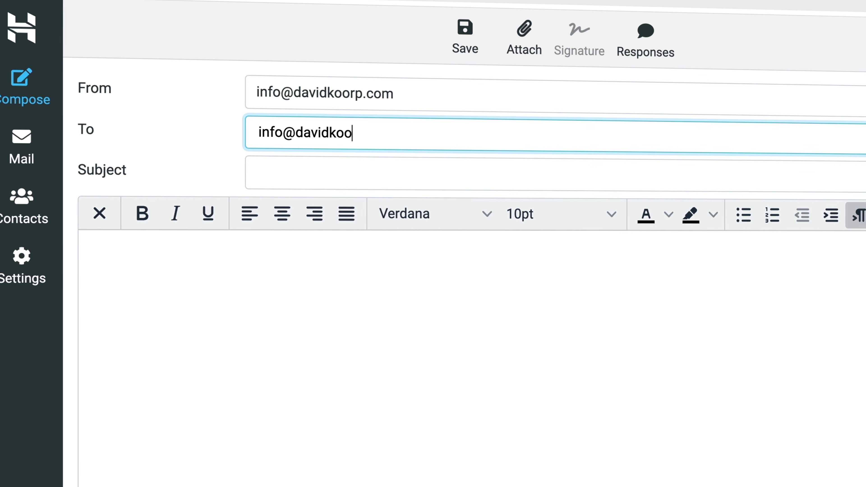
pyautogui.press('Tab')
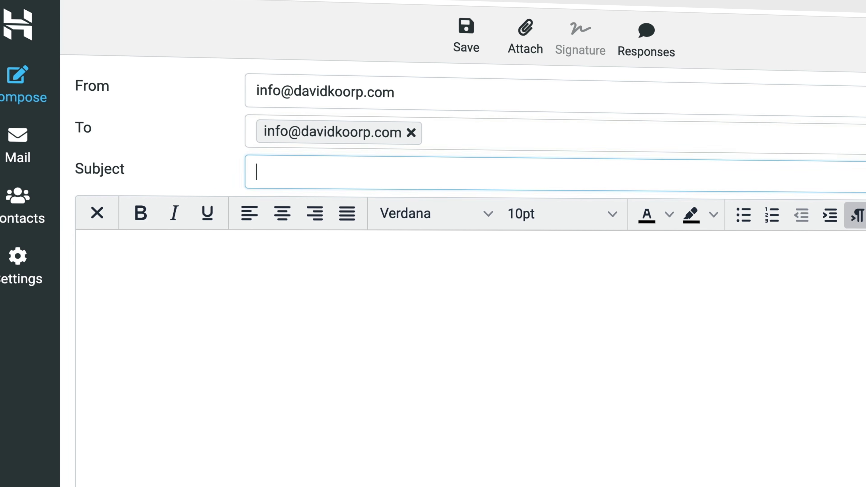
pyautogui.write('Test EMa')
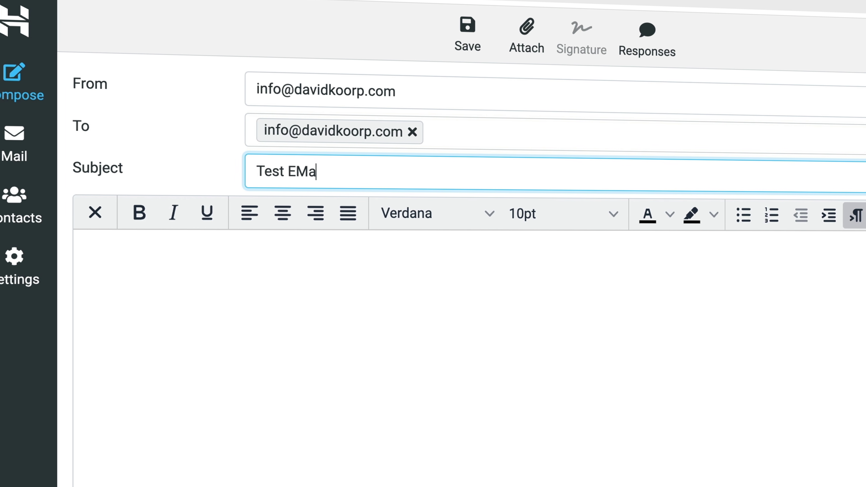
pyautogui.press('BackSpace')
pyautogui.press('BackSpace')
pyautogui.write('mail From Webm')
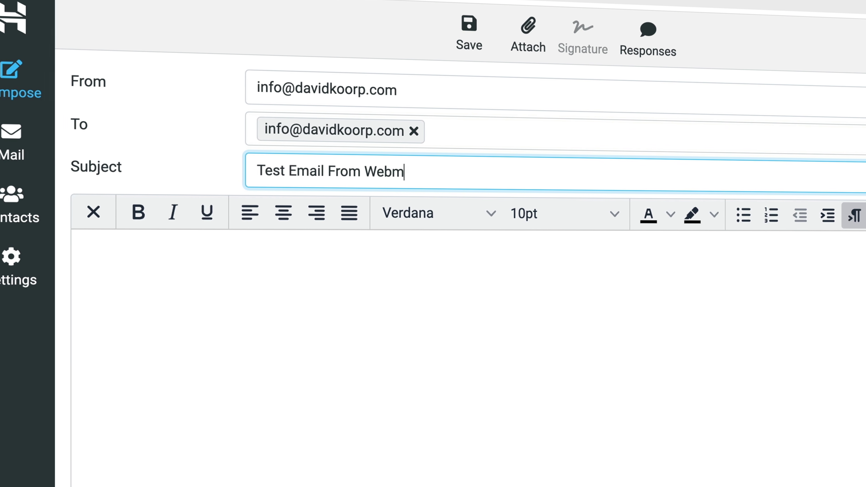
pyautogui.write('ail')
pyautogui.click(307, 403)
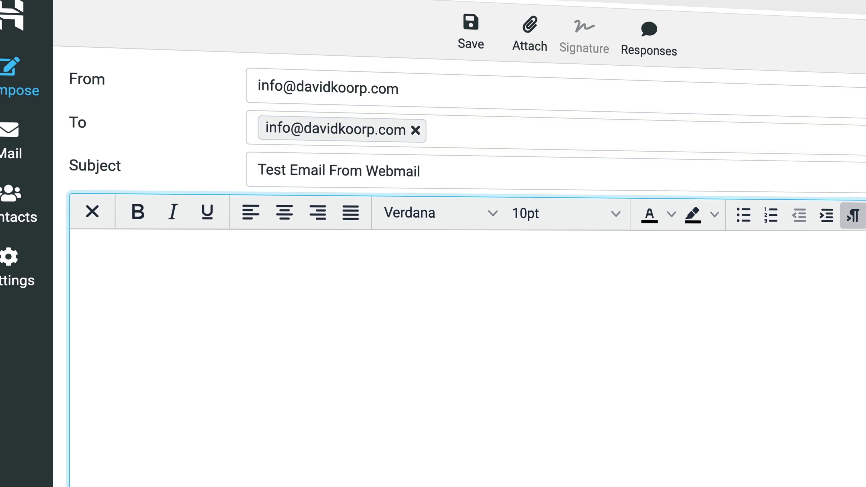
pyautogui.write('Hey David')
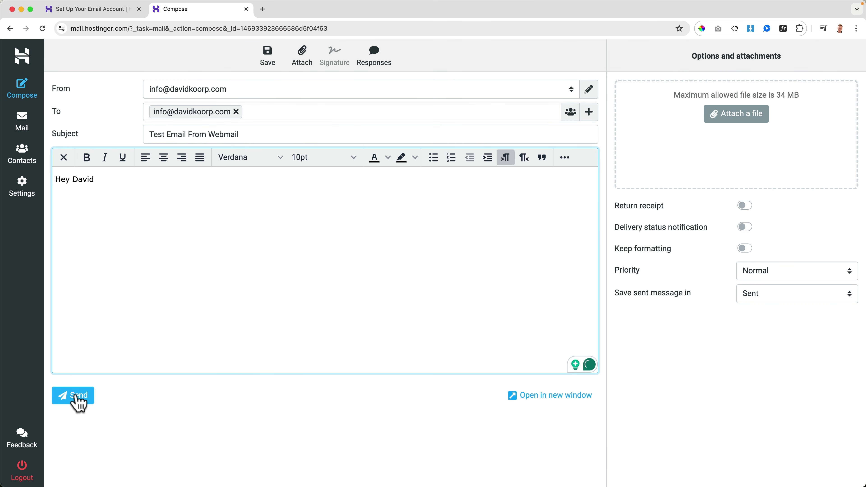
pyautogui.click(78, 403)
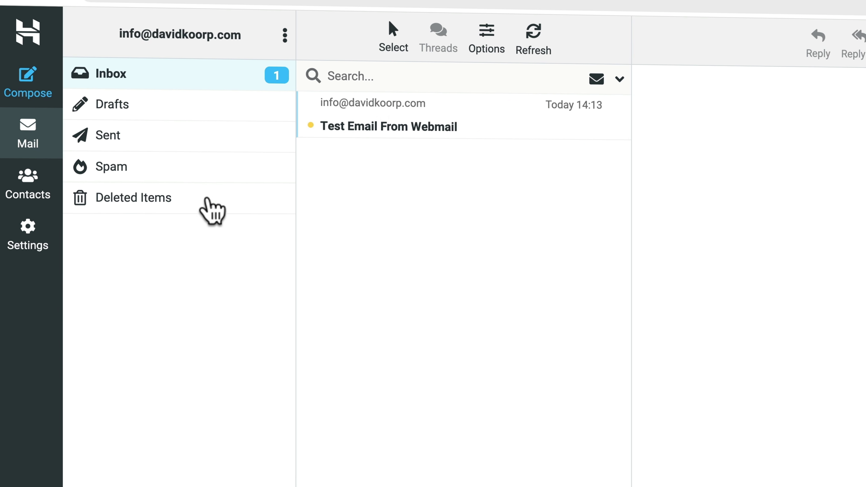
# Open the received test message, check its copy in Sent, and return to the Inbox
pyautogui.click(408, 128)
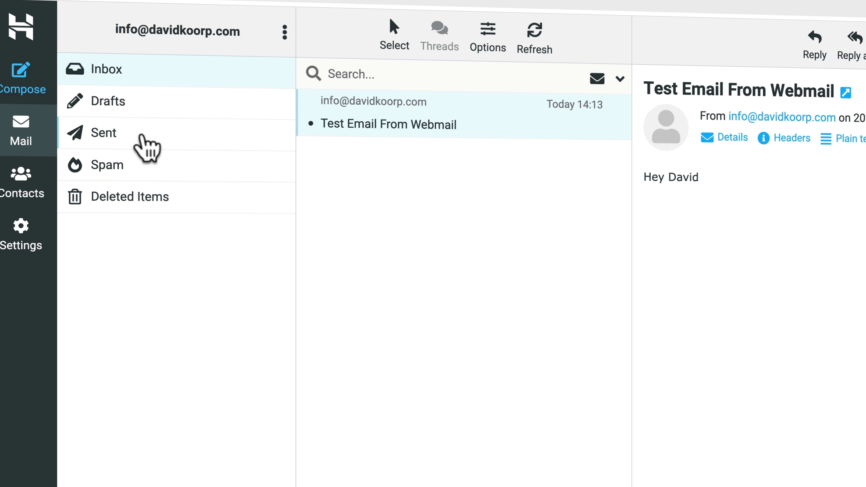
pyautogui.click(146, 142)
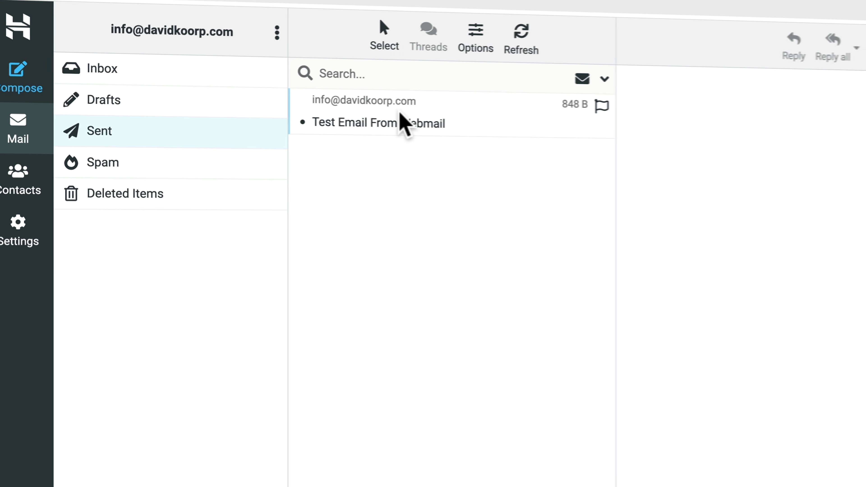
pyautogui.click(168, 74)
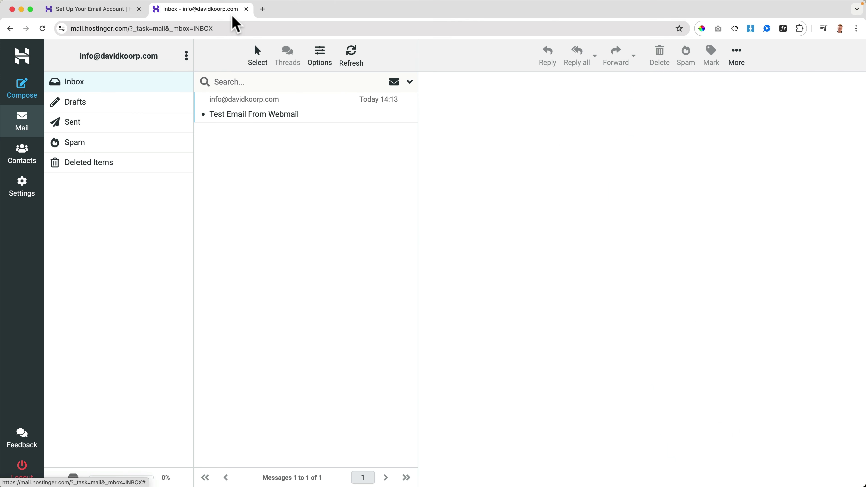
# Complete the email setup and show davidkoorp.com's manual IMAP, SMTP and POP settings under Connect Apps & Devices
pyautogui.click(113, 17)
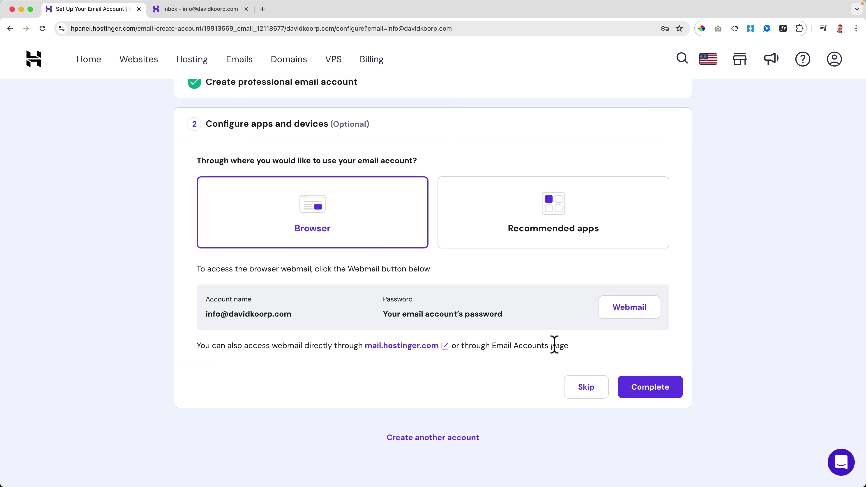
pyautogui.click(636, 388)
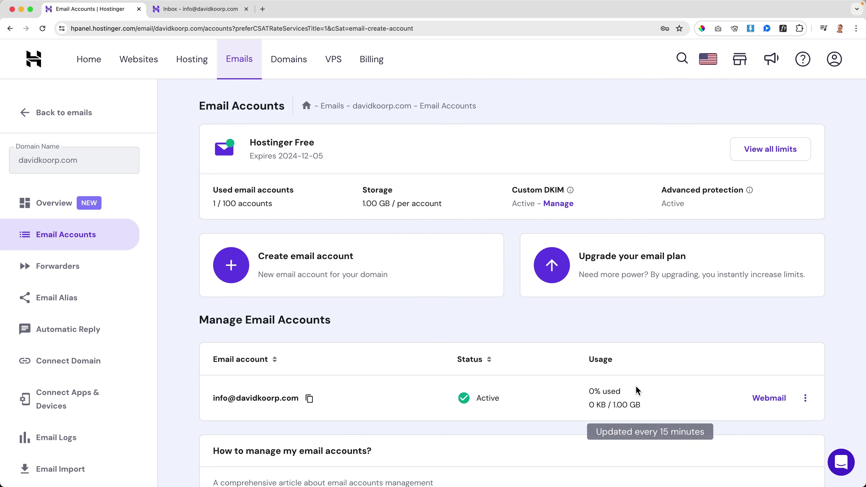
pyautogui.click(245, 70)
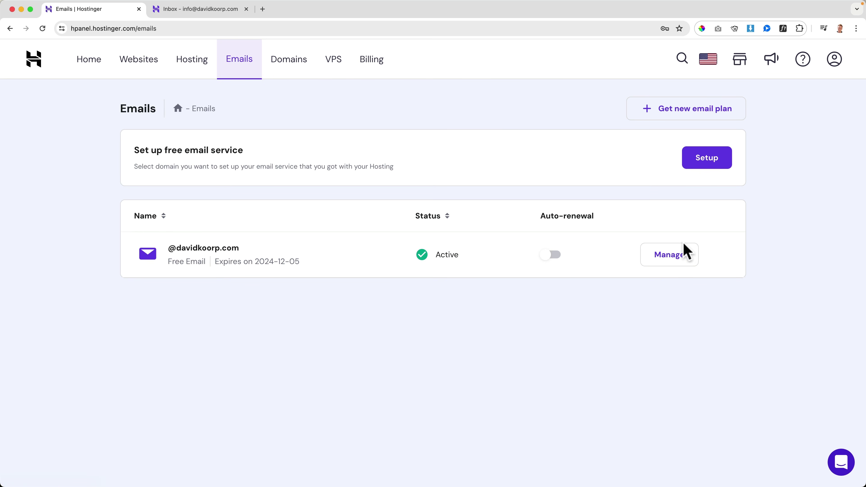
pyautogui.click(677, 259)
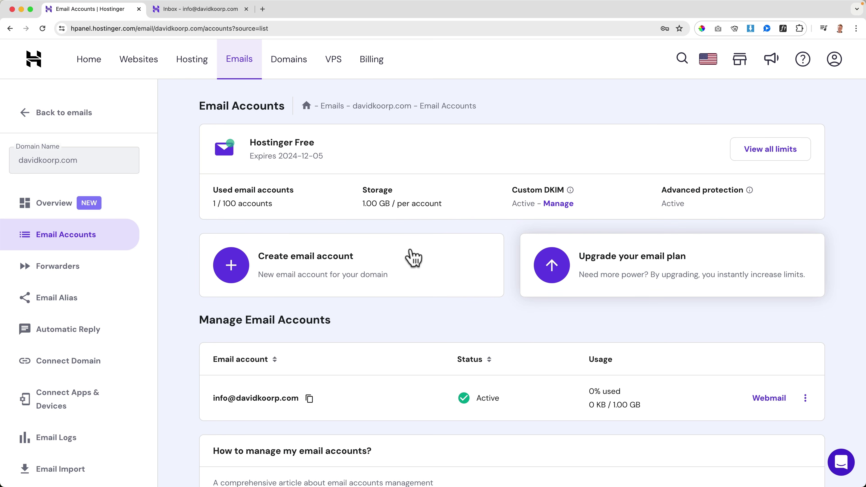
pyautogui.scroll(-3, 64, 246)
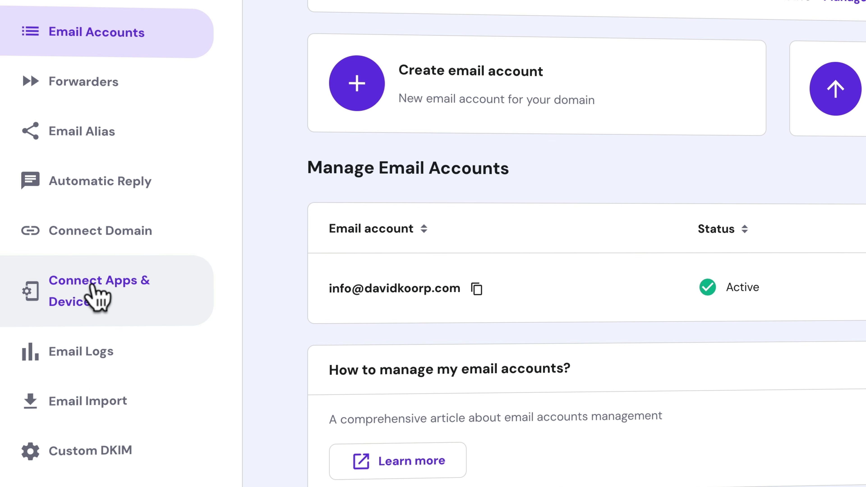
pyautogui.click(97, 296)
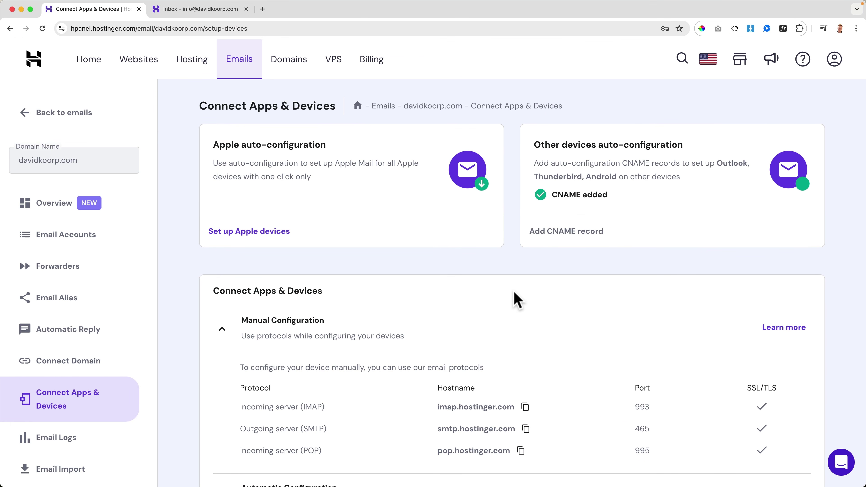
pyautogui.scroll(-3, 500, 300)
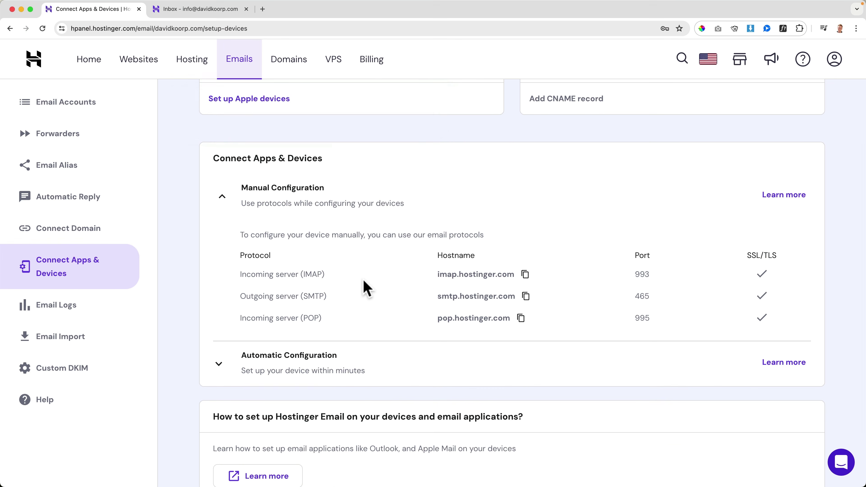
# Launch Apple Mail via Spotlight and start adding an Other Mail Account
pyautogui.press('super+space')
pyautogui.write('mail')
pyautogui.press('Return')
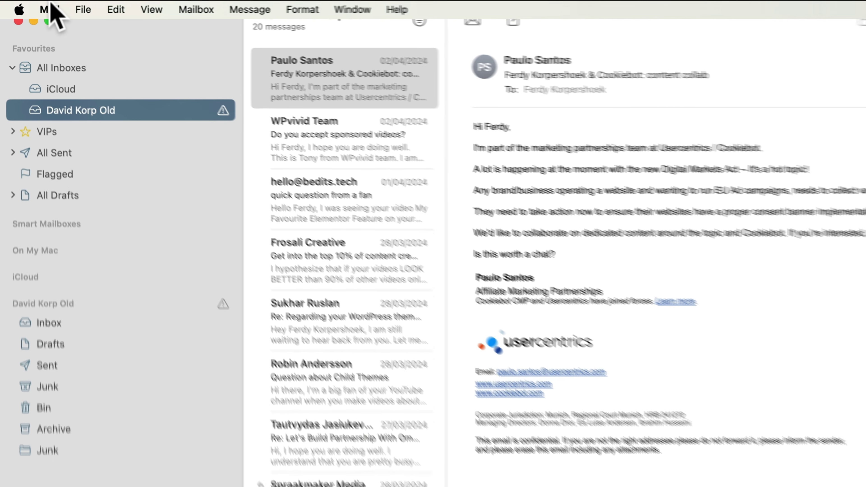
pyautogui.click(29, 5)
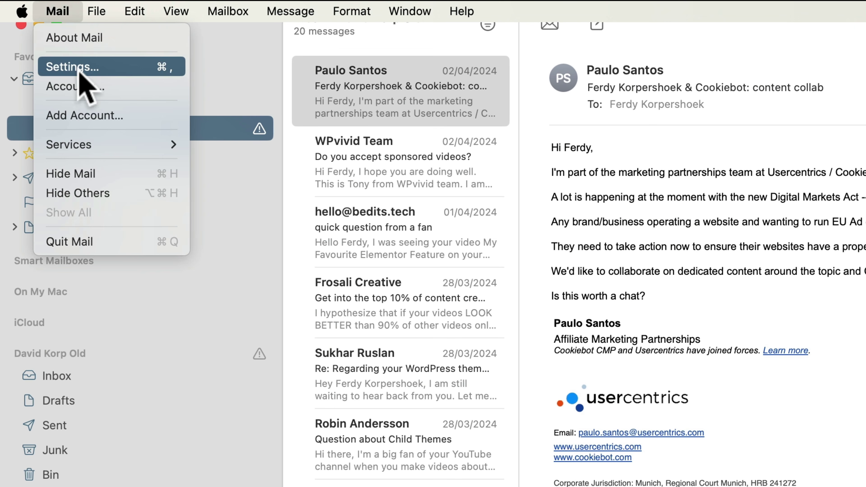
pyautogui.click(84, 116)
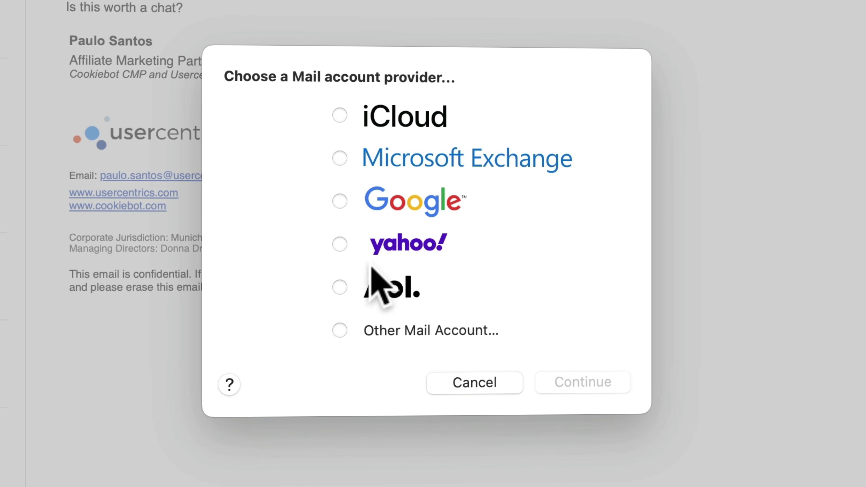
pyautogui.click(340, 330)
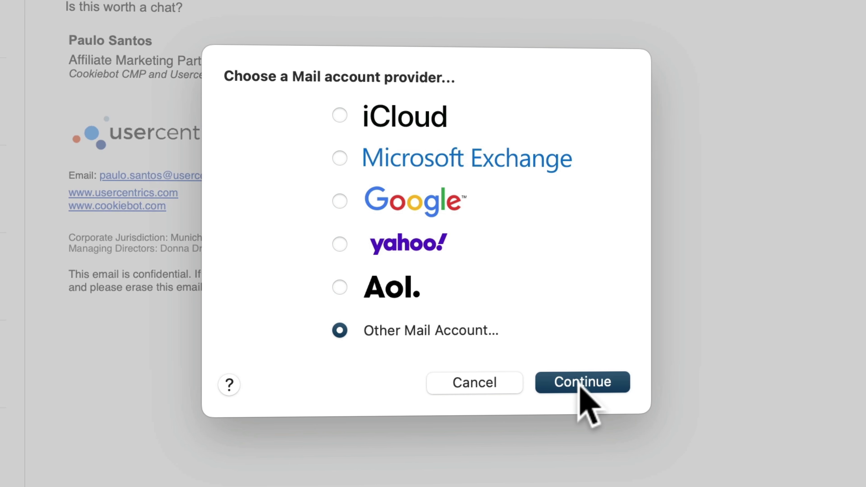
pyautogui.click(578, 385)
# Enter the new display name, the info mailbox address and its password, then attempt sign-in
pyautogui.doubleClick(399, 212)
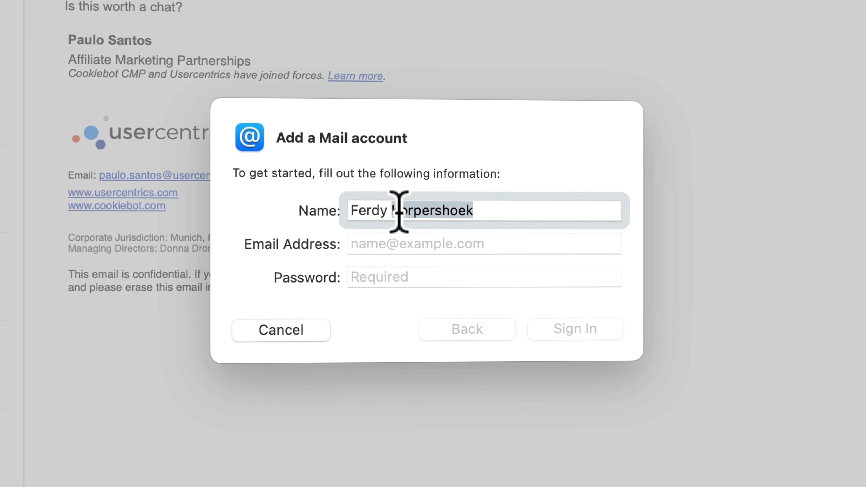
pyautogui.tripleClick(399, 212)
pyautogui.write('David Korp New')
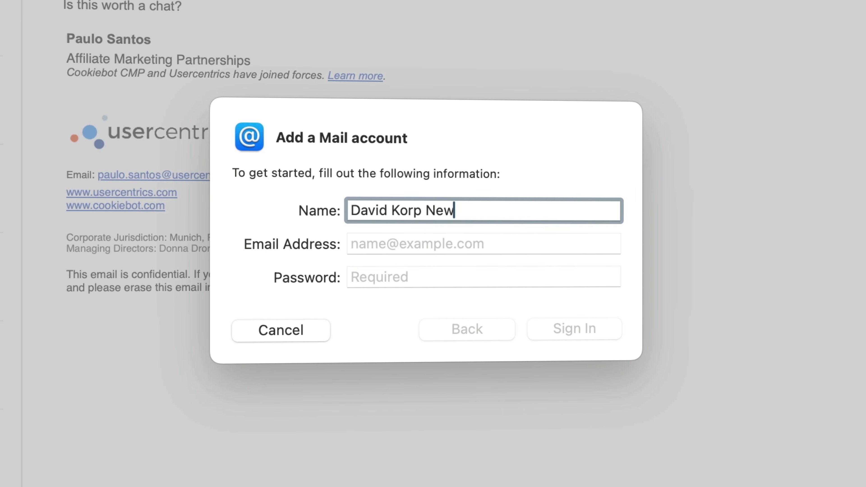
pyautogui.press('Tab')
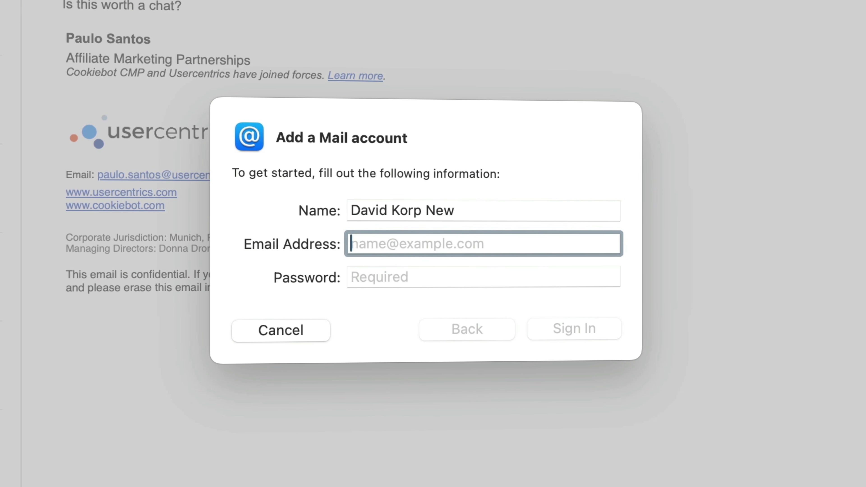
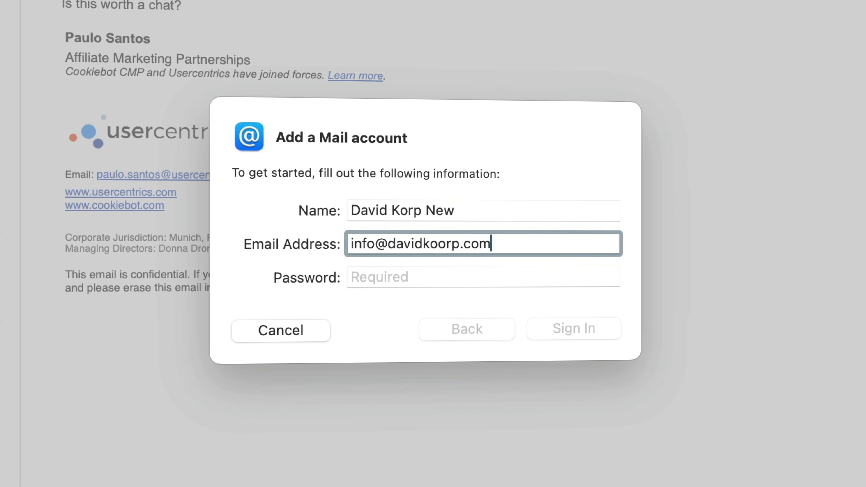
pyautogui.press('Tab')
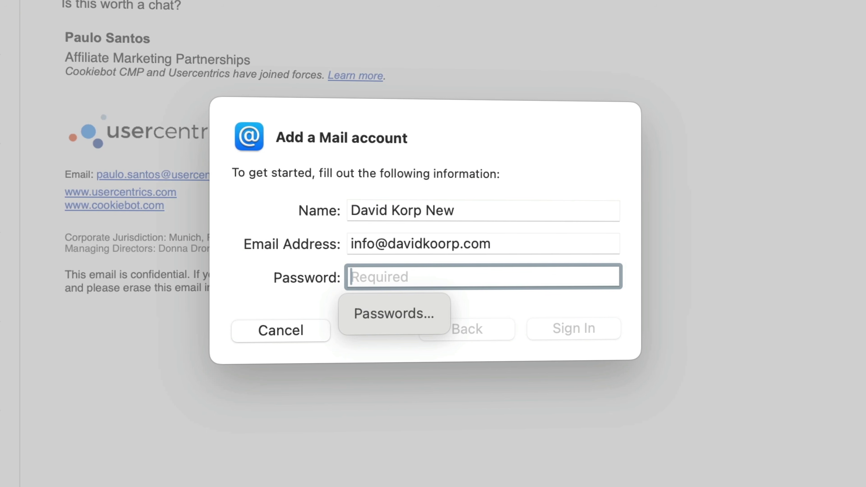
pyautogui.write('•••••••••••••')
pyautogui.click(584, 330)
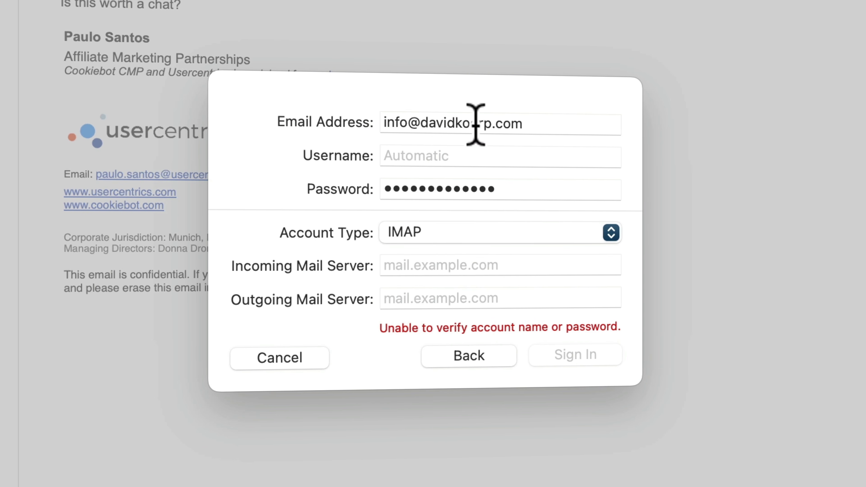
# Copy the account's email address into the User Name field
pyautogui.tripleClick(475, 126)
pyautogui.press('super+c')
pyautogui.click(453, 148)
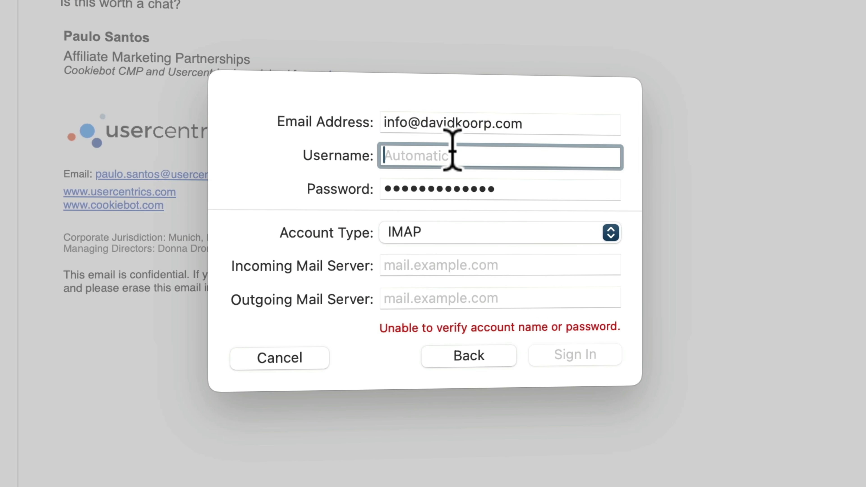
pyautogui.press('super+v')
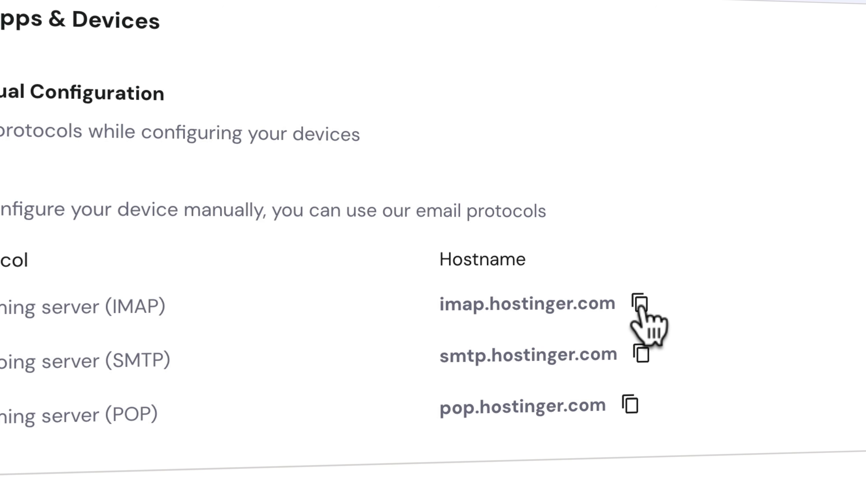
# Set imap.hostinger.com as incoming and smtp.hostinger.com as outgoing server, then sign in
pyautogui.click(640, 305)
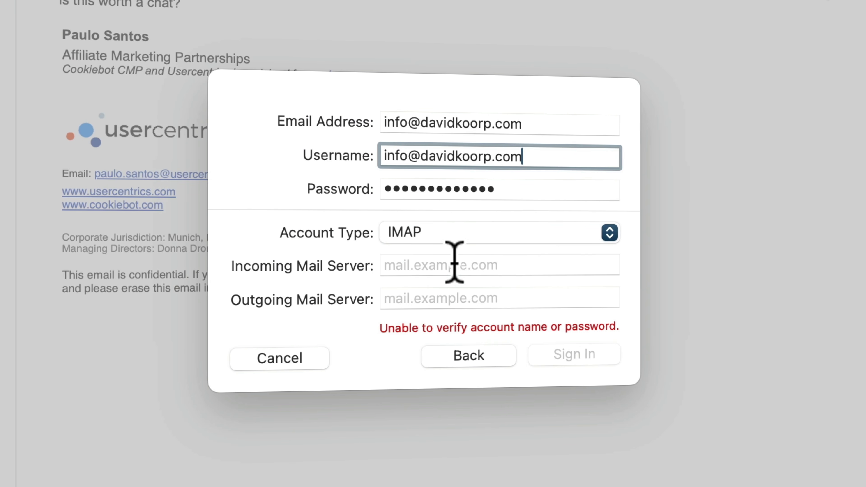
pyautogui.click(455, 261)
pyautogui.press('super+v')
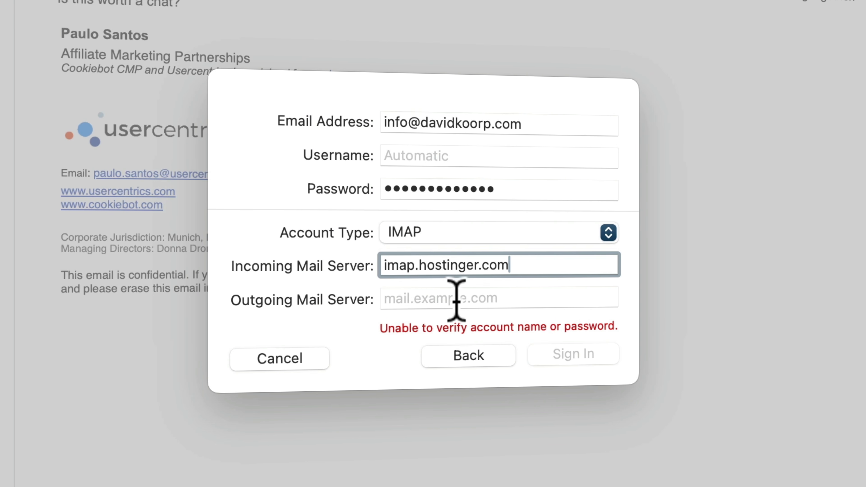
pyautogui.click(455, 296)
pyautogui.press('super+v')
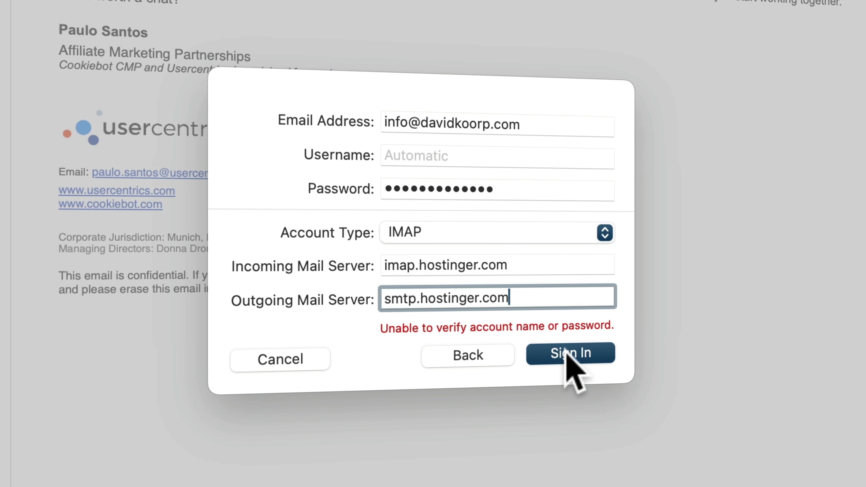
pyautogui.click(568, 354)
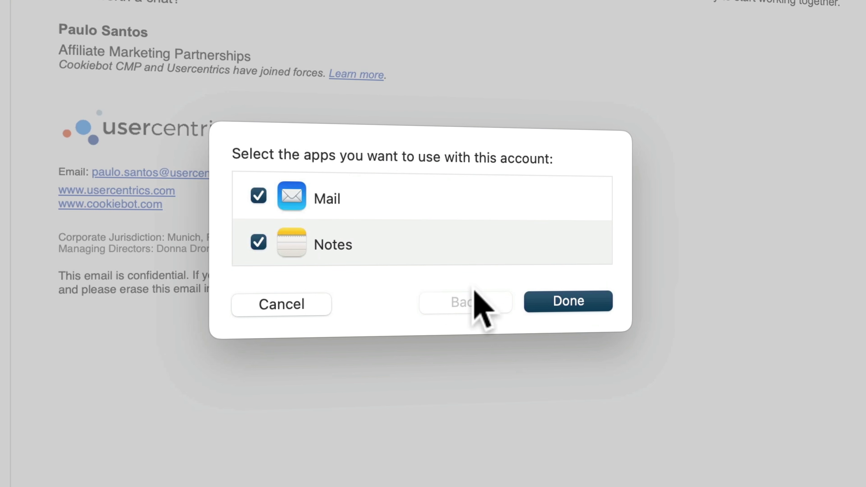
# Enable the account for Mail only, finish adding it, and open the Davidkoorp inbox
pyautogui.click(258, 242)
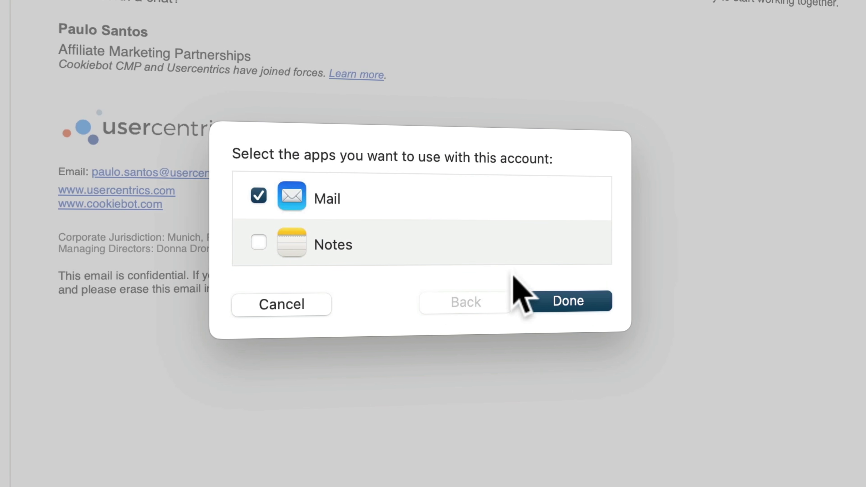
pyautogui.click(591, 306)
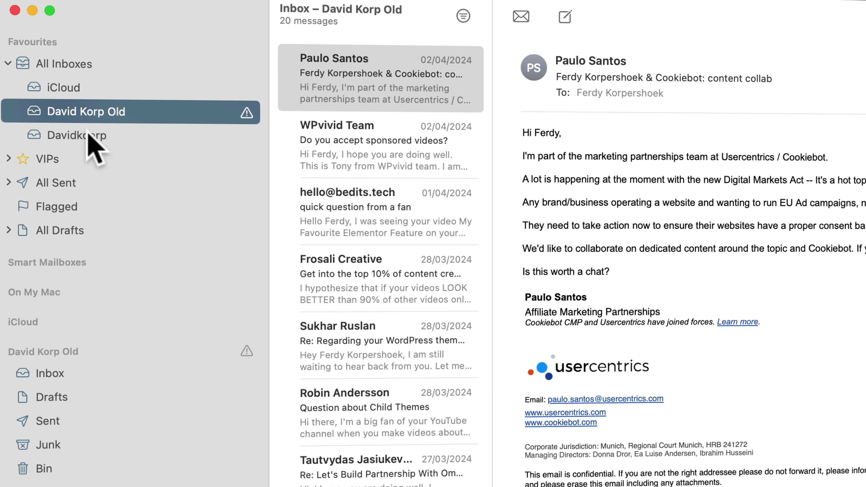
pyautogui.click(52, 77)
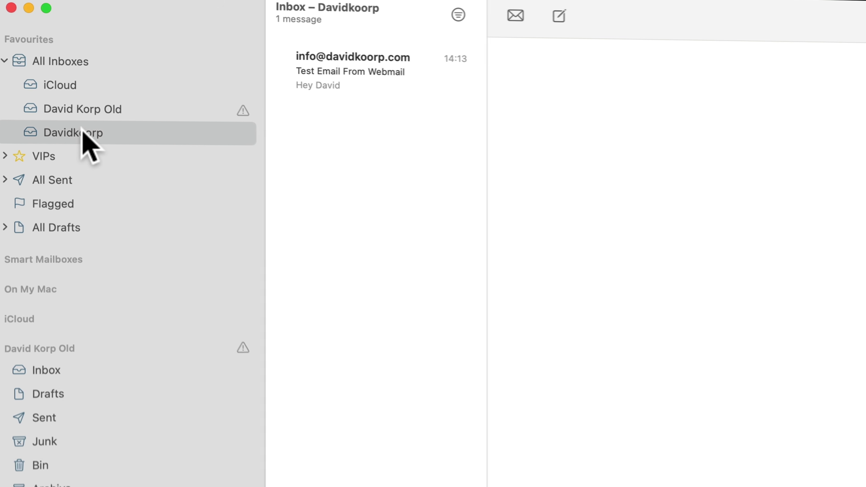
pyautogui.click(31, 5)
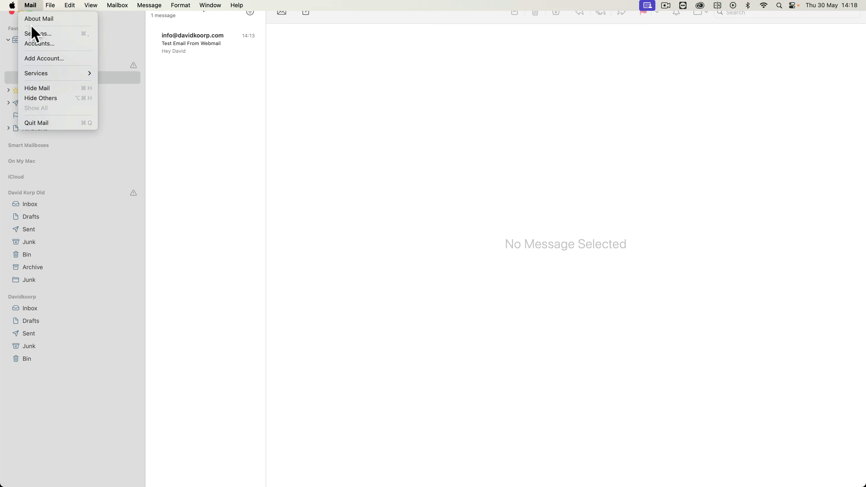
# In Accounts settings, select Davidkoorp and start correcting its Description to the owner's name
pyautogui.click(38, 43)
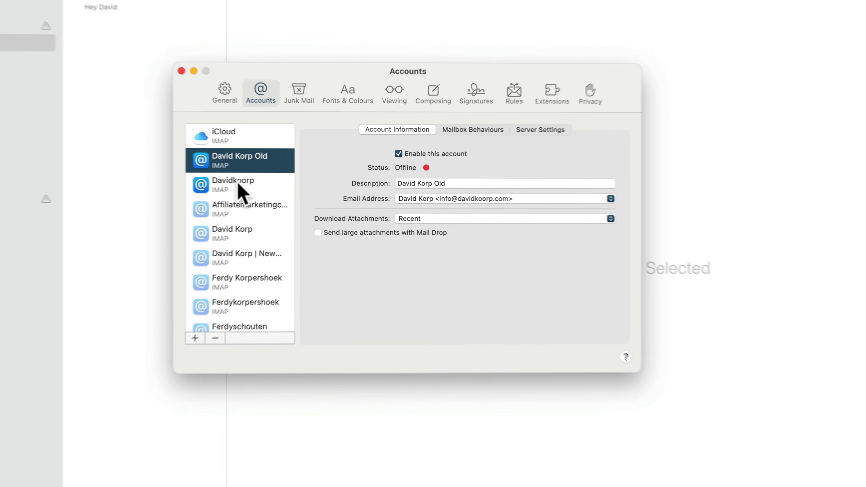
pyautogui.click(271, 182)
pyautogui.click(437, 188)
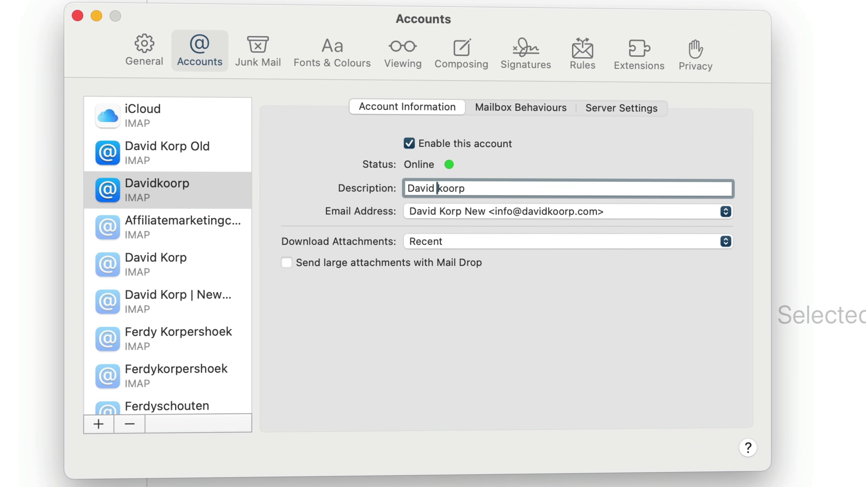
pyautogui.write('K')
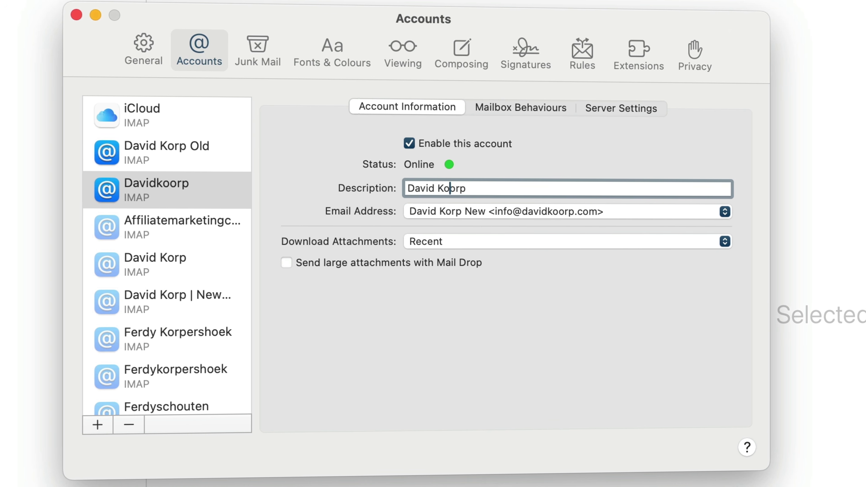
pyautogui.press('Delete')
pyautogui.press('Right')
pyautogui.press('Right')
pyautogui.press('Right')
# Finish the description with 'New', close Settings, and view the Old and New accounts
pyautogui.write('New')
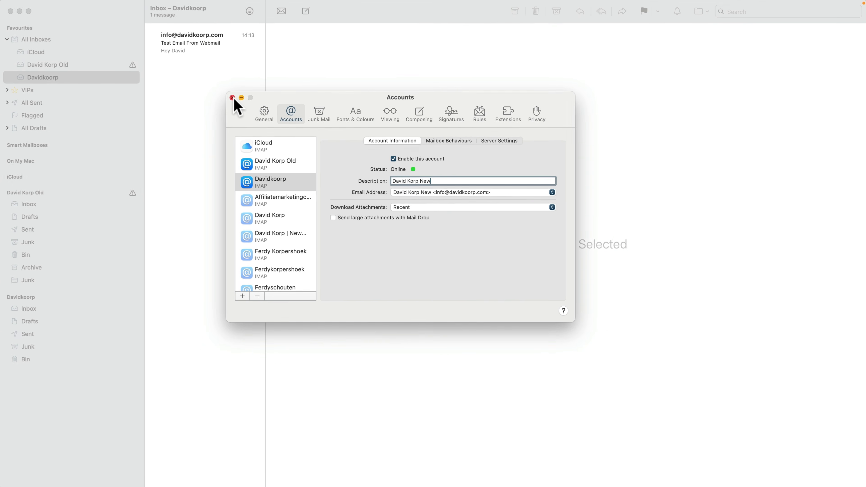
pyautogui.click(233, 98)
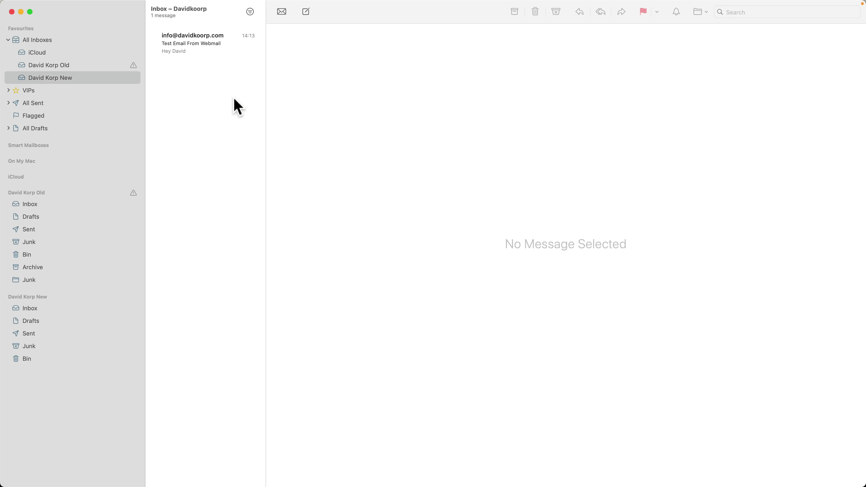
pyautogui.click(64, 65)
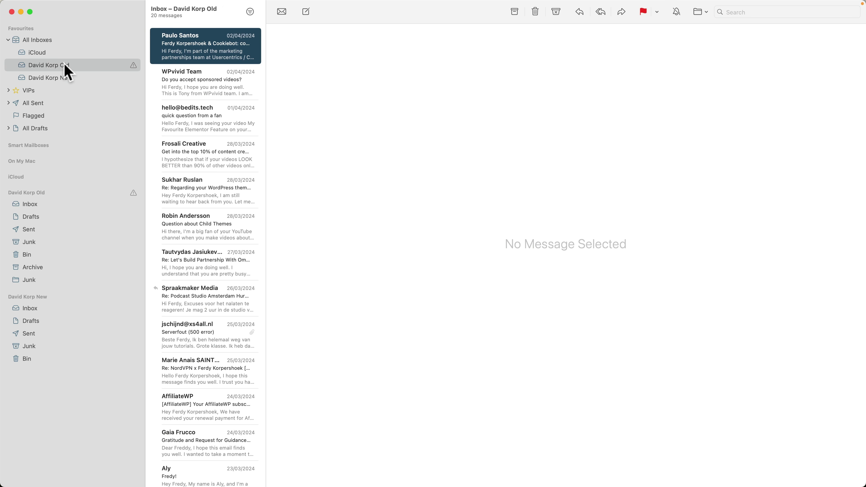
pyautogui.click(66, 77)
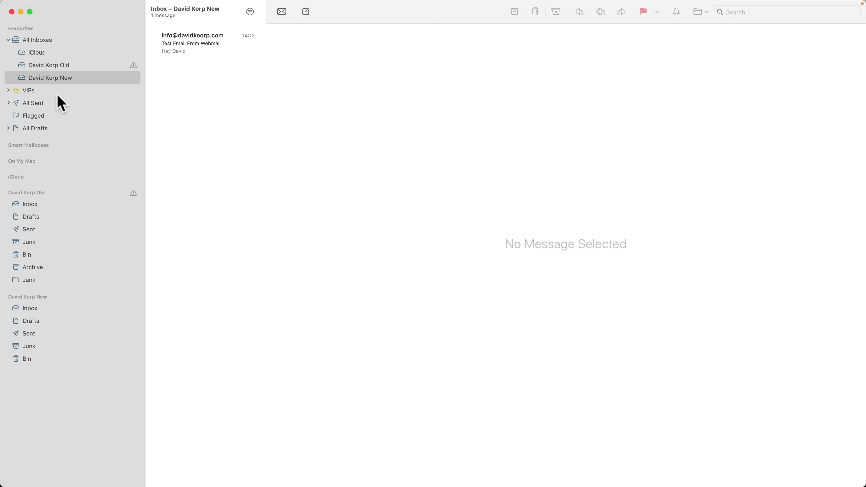
# Compare the old and new inboxes, then select all 20 messages in the Old Inbox
pyautogui.click(30, 205)
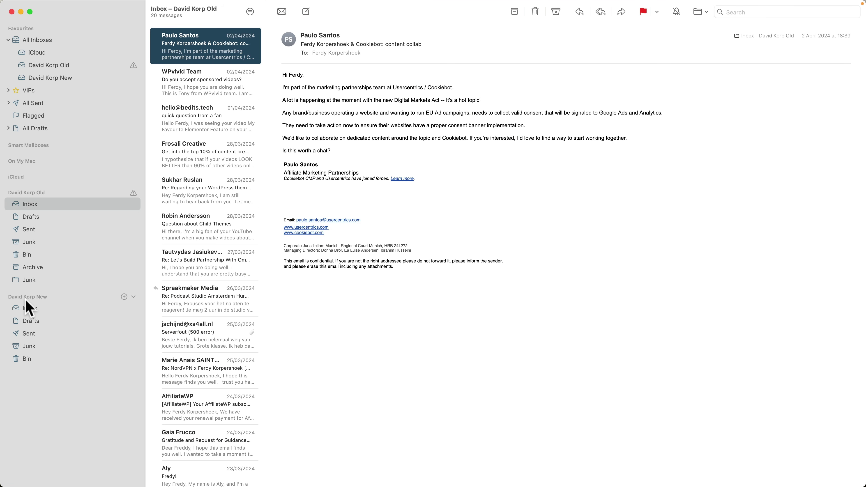
pyautogui.click(30, 308)
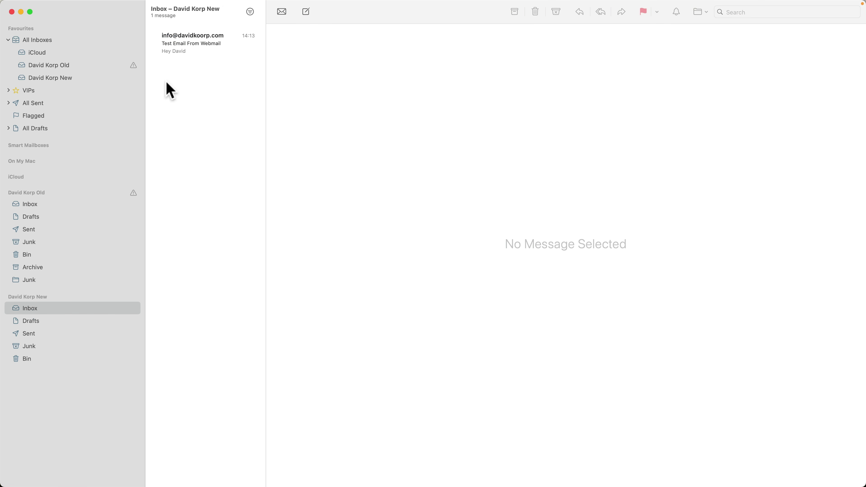
pyautogui.click(31, 205)
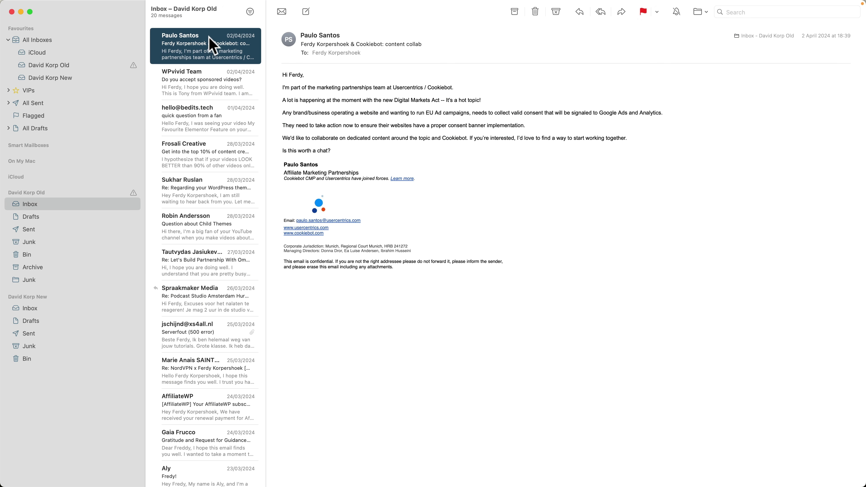
pyautogui.press('super+a')
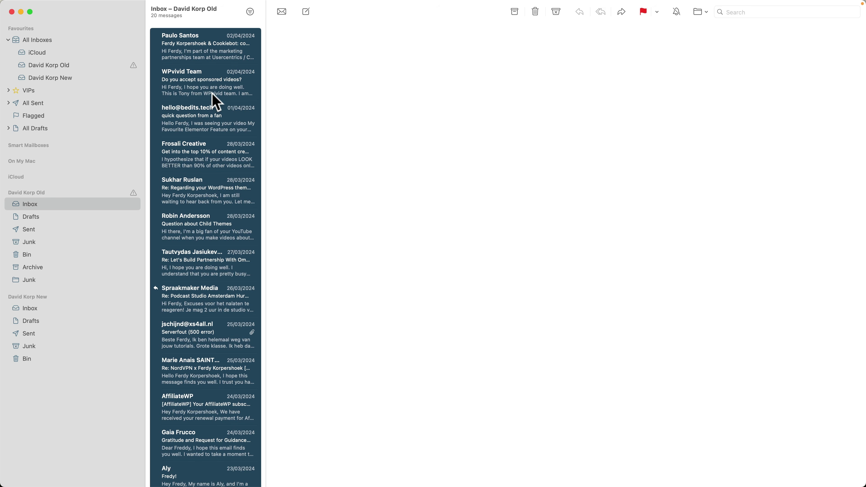
# Copy the 20 old inbox messages into the new account's Inbox (now 21), then select all 17 old Sent messages
pyautogui.moveTo(202, 52); pyautogui.dragTo(36, 306)
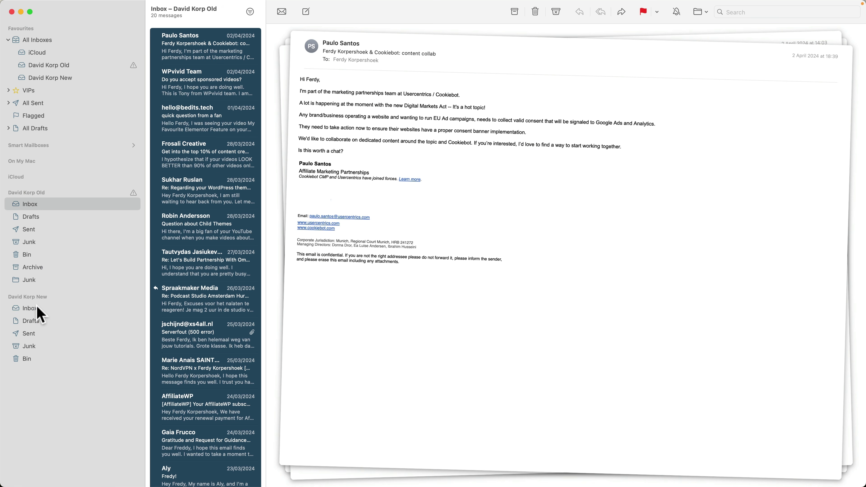
pyautogui.click(34, 307)
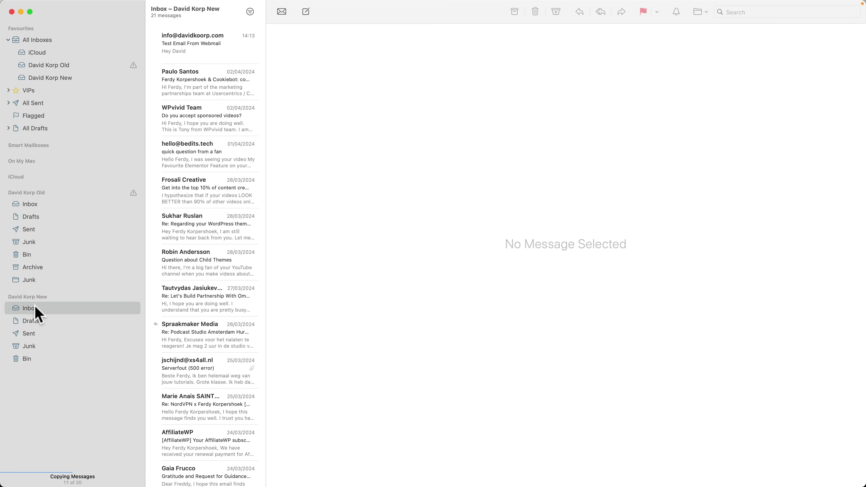
pyautogui.click(31, 228)
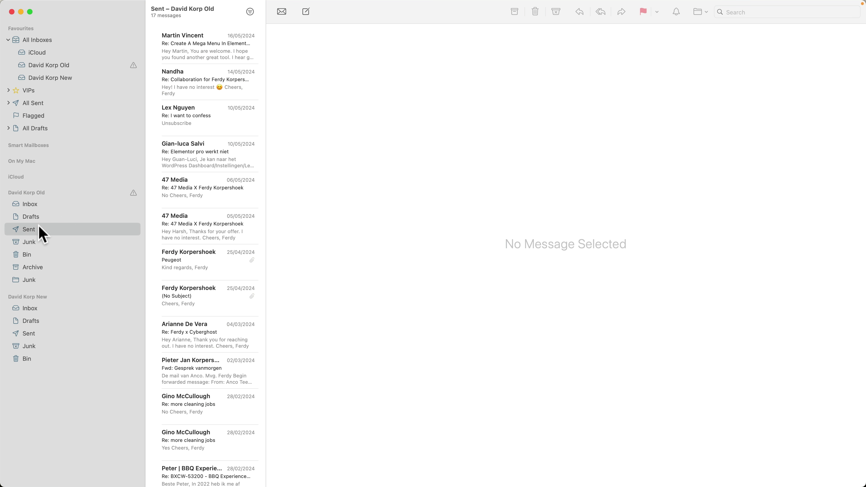
pyautogui.click(189, 123)
pyautogui.press('super+a')
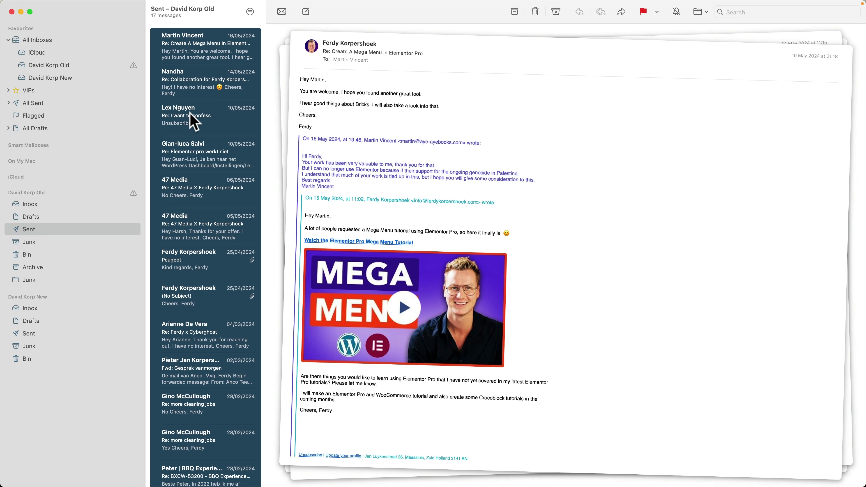
# Copy the 17 old sent messages into the new account's Sent folder, confirm it shows 18, and recheck the Inbox
pyautogui.moveTo(191, 114); pyautogui.dragTo(43, 328)
pyautogui.click(44, 334)
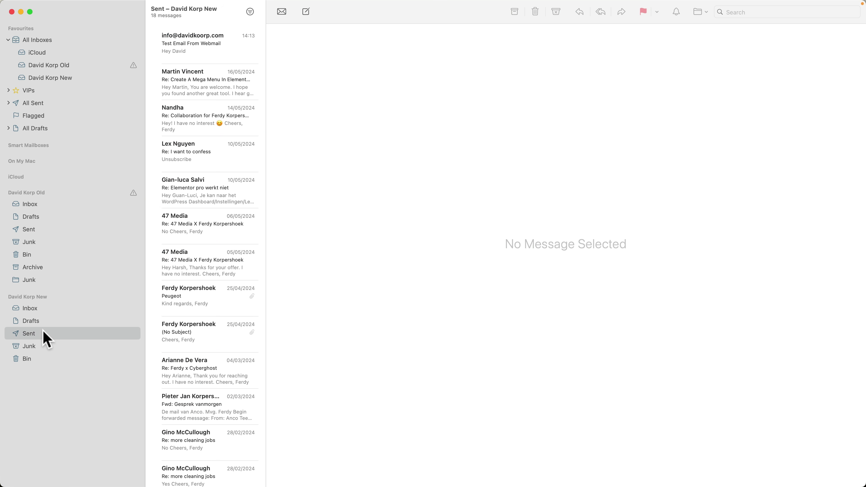
pyautogui.click(39, 308)
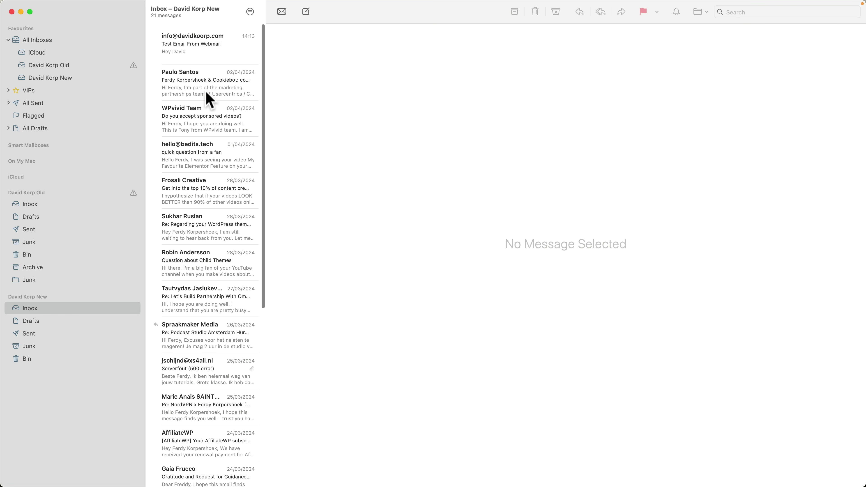
# In Hostinger Webmail, verify Sent lists 18 messages and the Inbox shows the migrated older mail
pyautogui.moveTo(351, 483)
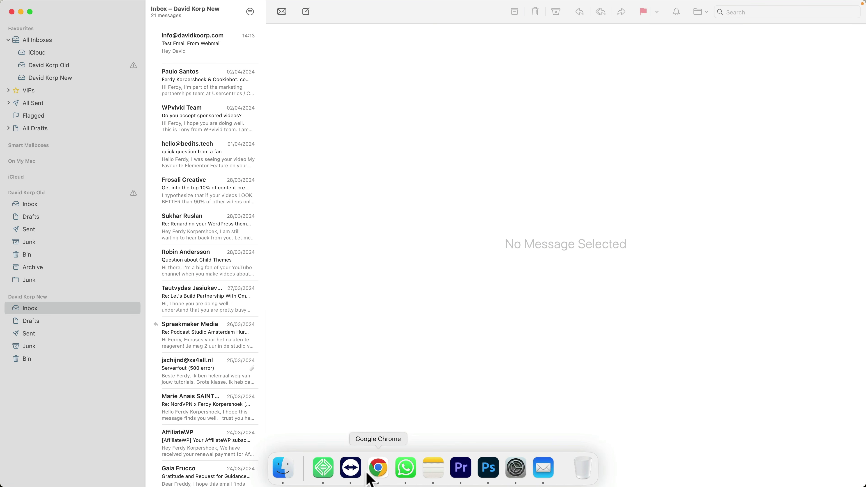
pyautogui.click(378, 469)
pyautogui.click(196, 10)
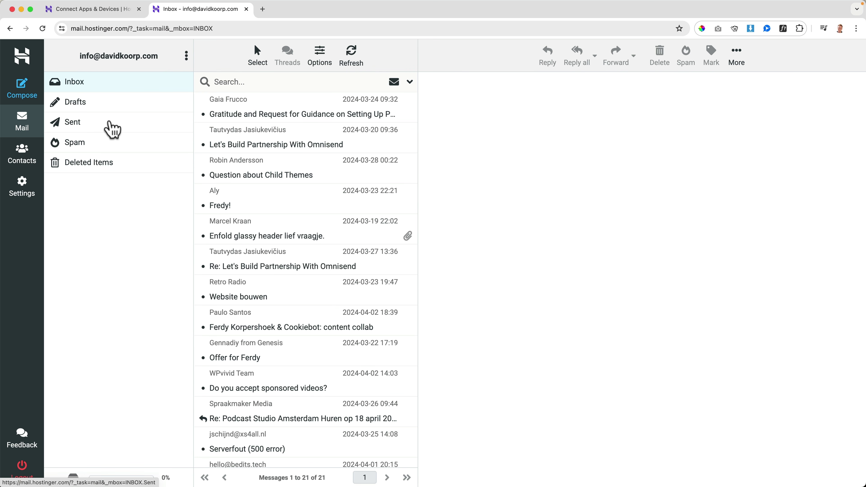
pyautogui.click(113, 129)
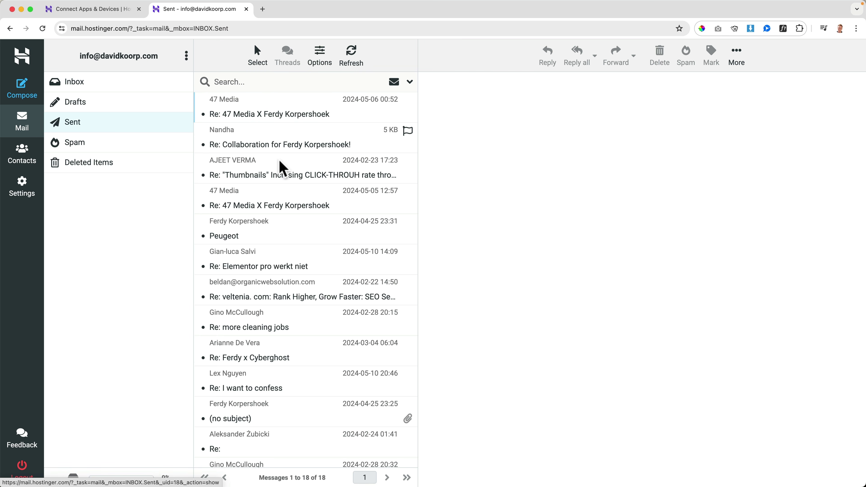
pyautogui.click(119, 89)
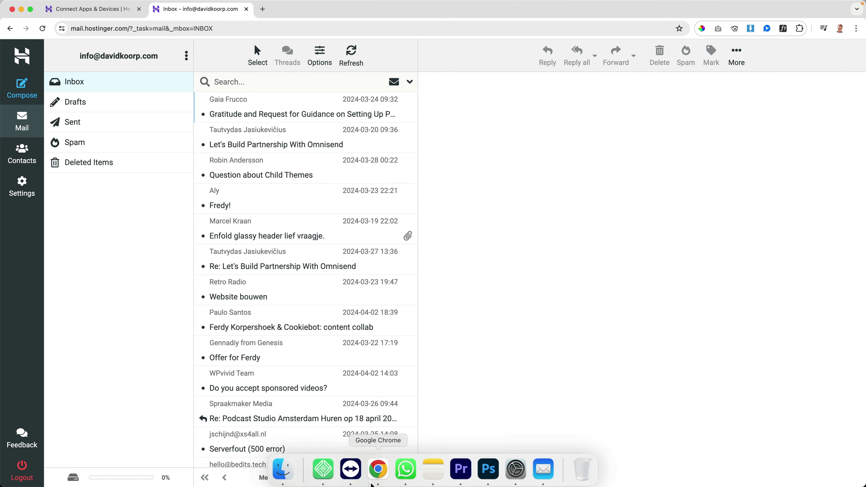
# In Apple Mail, start a reply to the 'Test Email From Webmail' message
pyautogui.click(550, 473)
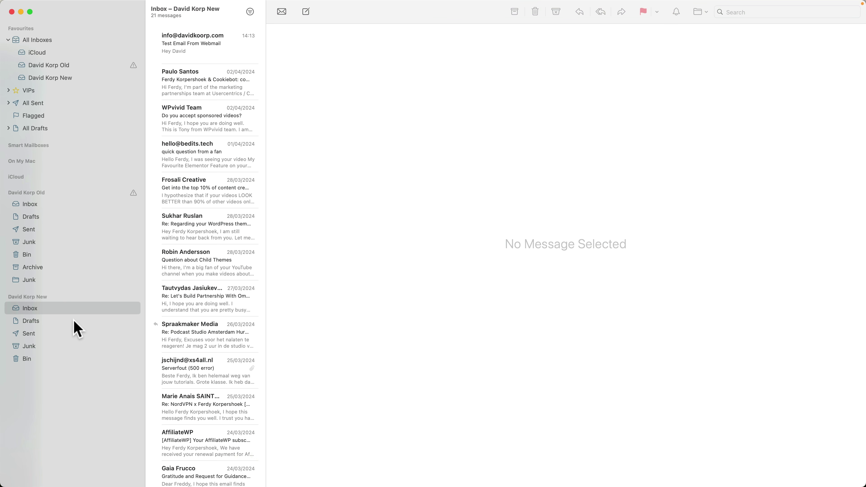
pyautogui.click(197, 47)
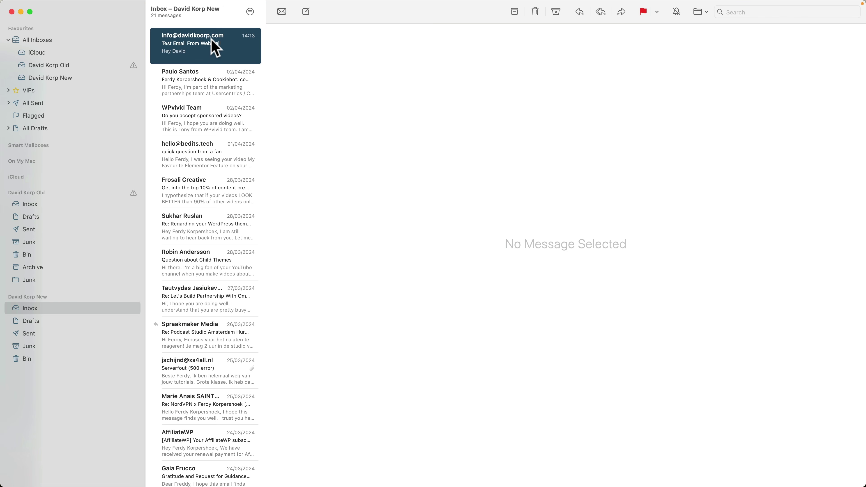
pyautogui.rightClick(210, 36)
pyautogui.click(233, 65)
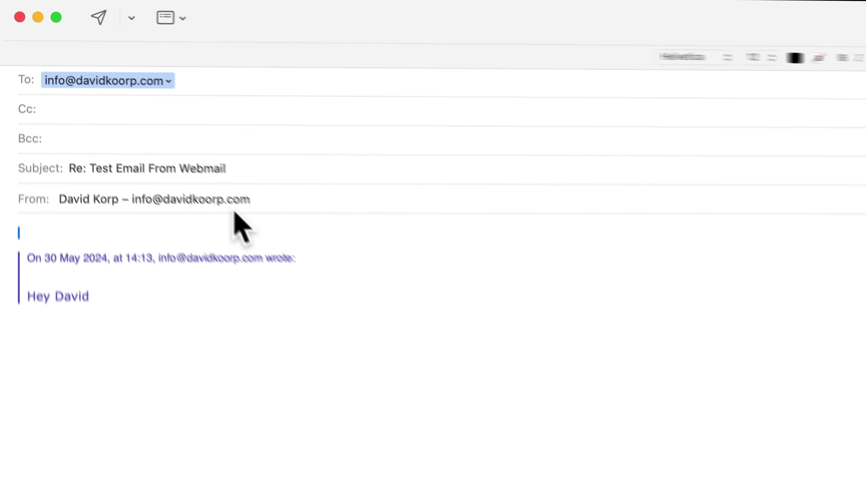
# Retitle the reply 'Send From MacMail' and write 'Hey!' in the body
pyautogui.tripleClick(169, 167)
pyautogui.write('S')
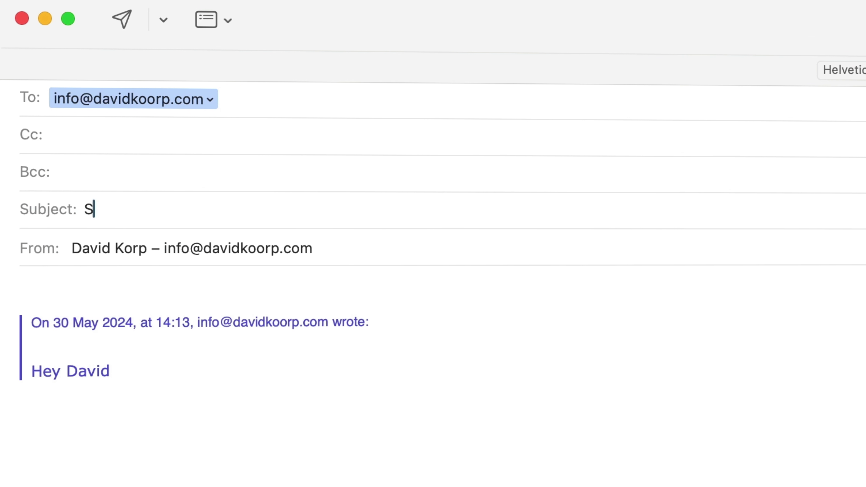
pyautogui.write('end From ')
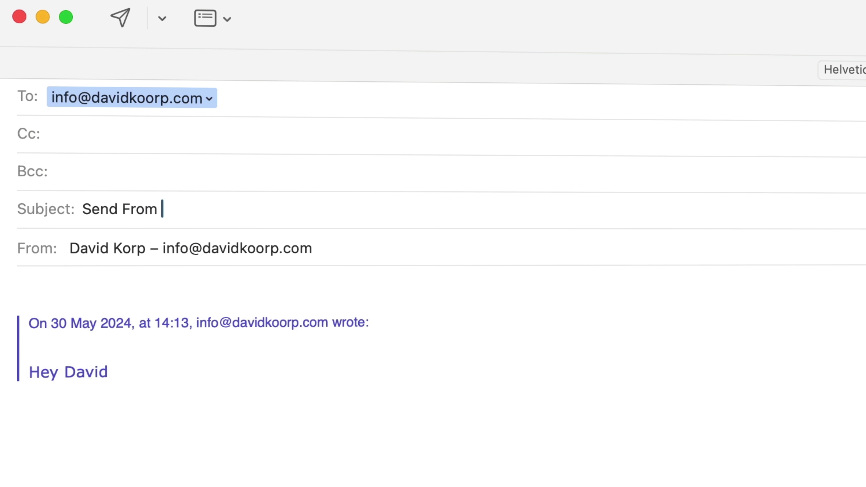
pyautogui.write('MacMail')
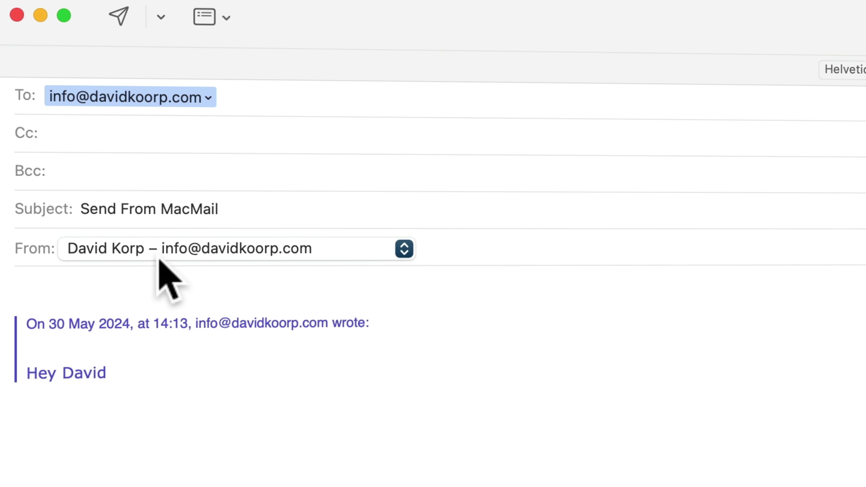
pyautogui.click(151, 282)
pyautogui.write('Hey!')
pyautogui.press('Return')
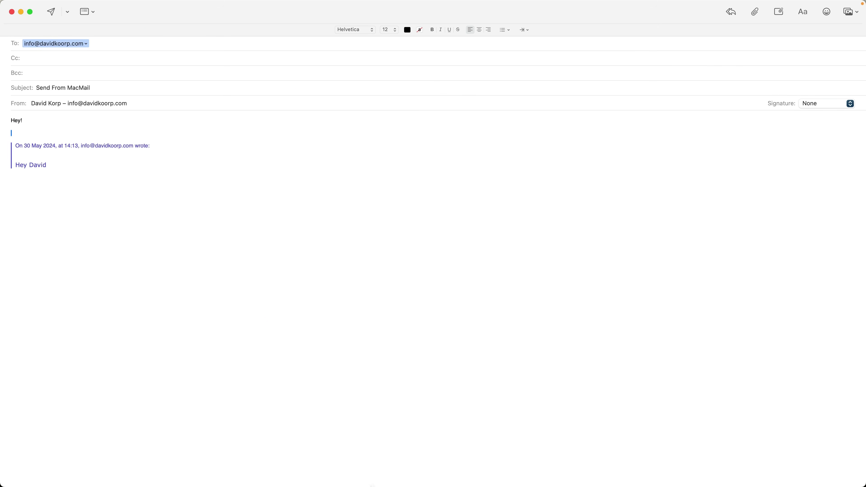
# Insert the latest Desktop screenshot into the reply body and send it
pyautogui.click(285, 469)
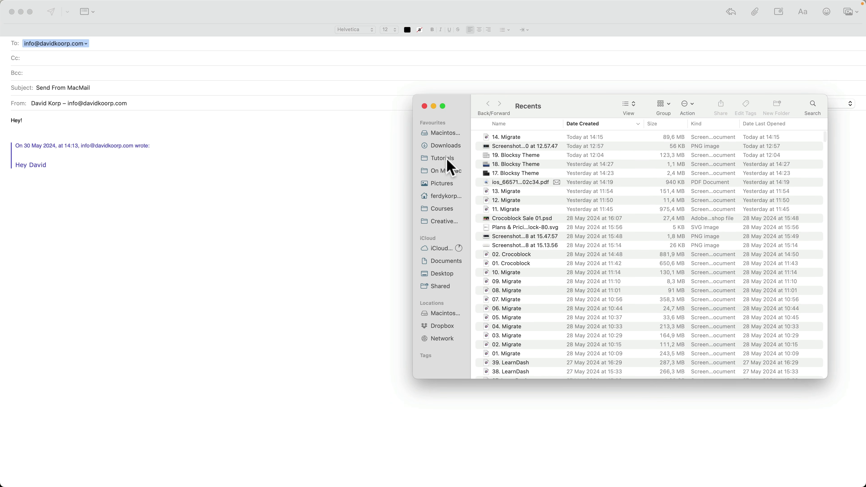
pyautogui.click(443, 273)
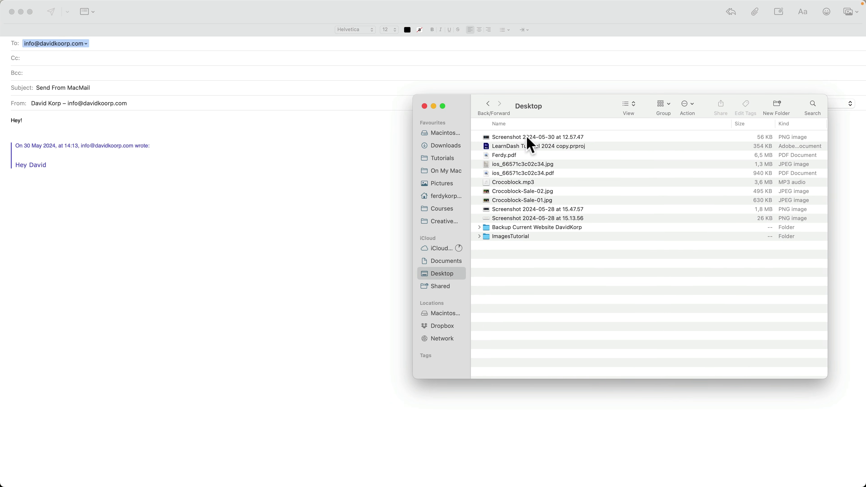
pyautogui.click(531, 140)
pyautogui.press('space')
pyautogui.moveTo(531, 141); pyautogui.dragTo(96, 208)
pyautogui.click(176, 183)
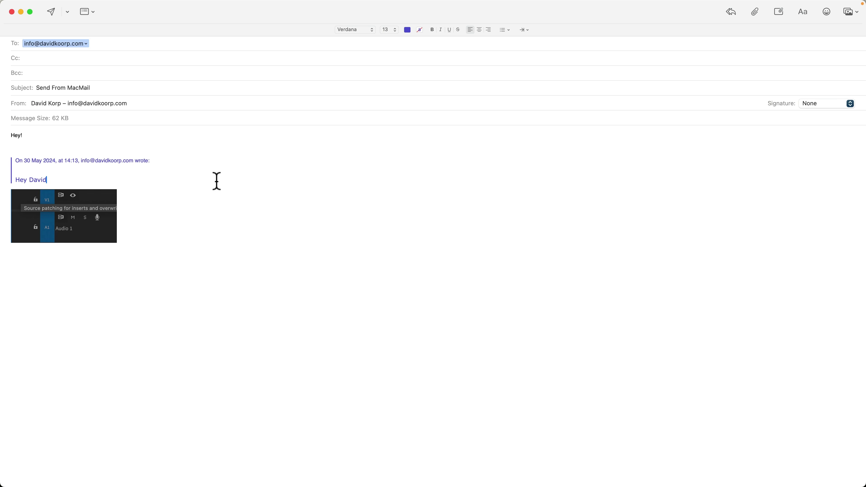
pyautogui.click(53, 13)
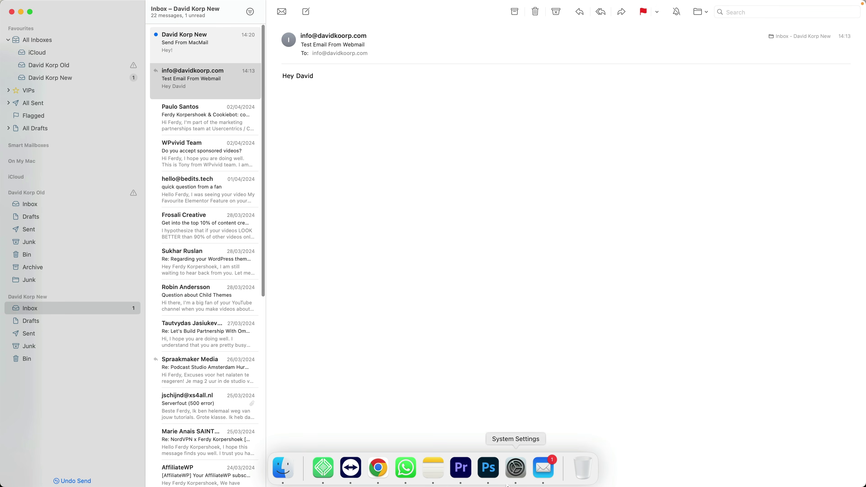
# Flag 'Send From MacMail' as flagged in Hostinger Webmail, then open the Cookiebot email in Apple Mail
pyautogui.click(378, 468)
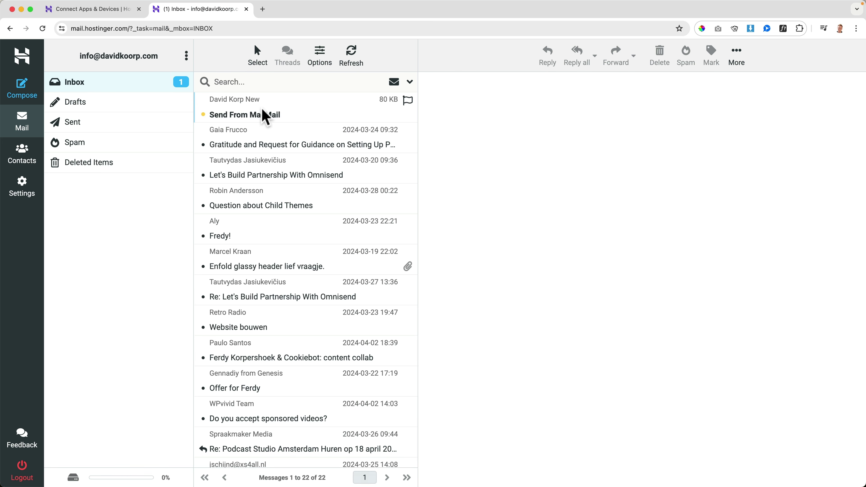
pyautogui.click(262, 117)
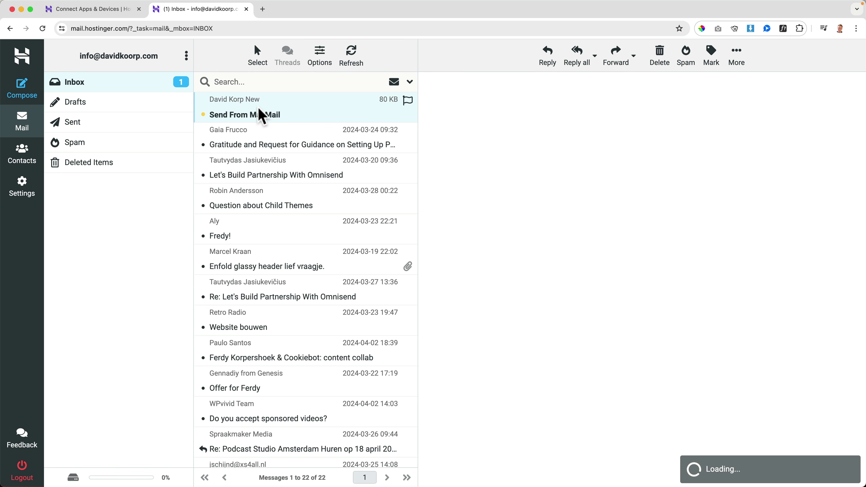
pyautogui.click(712, 57)
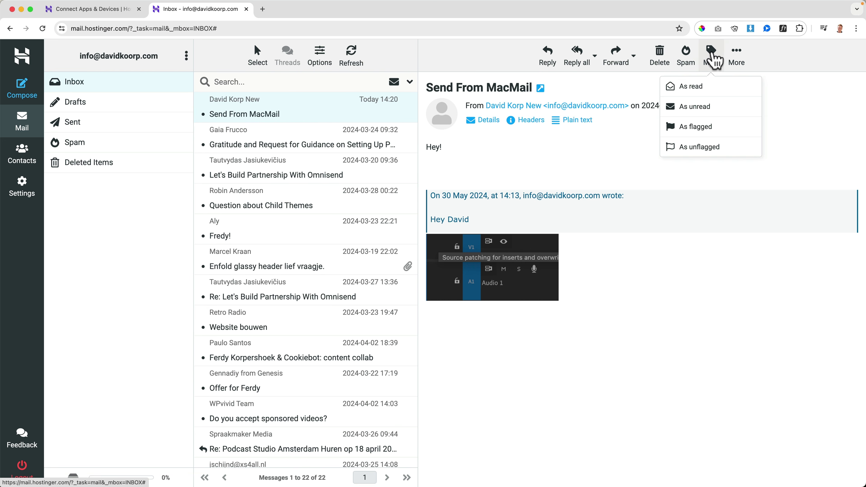
pyautogui.click(695, 129)
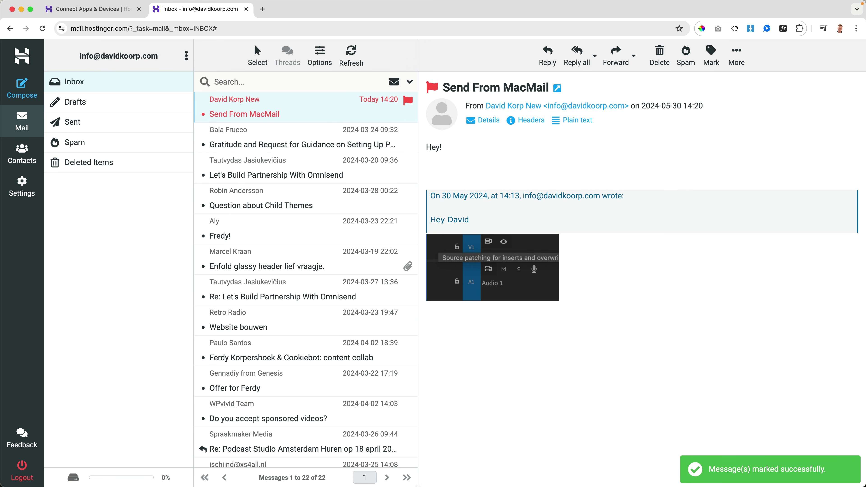
pyautogui.click(546, 473)
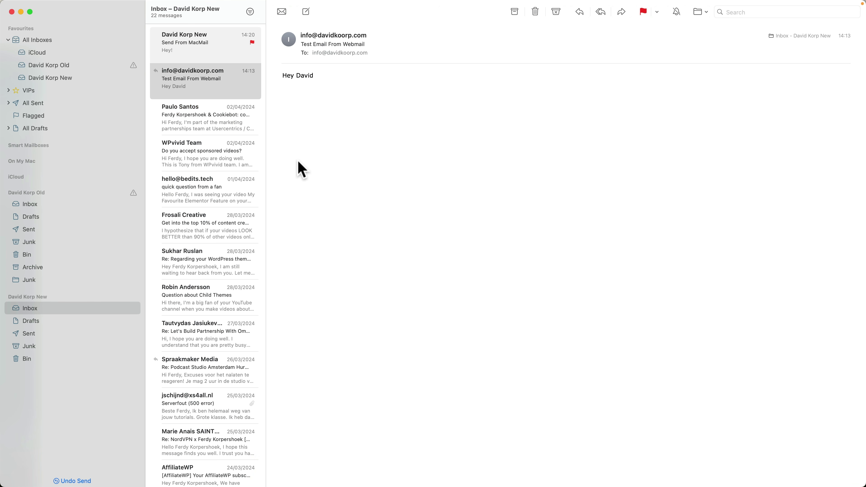
pyautogui.click(212, 127)
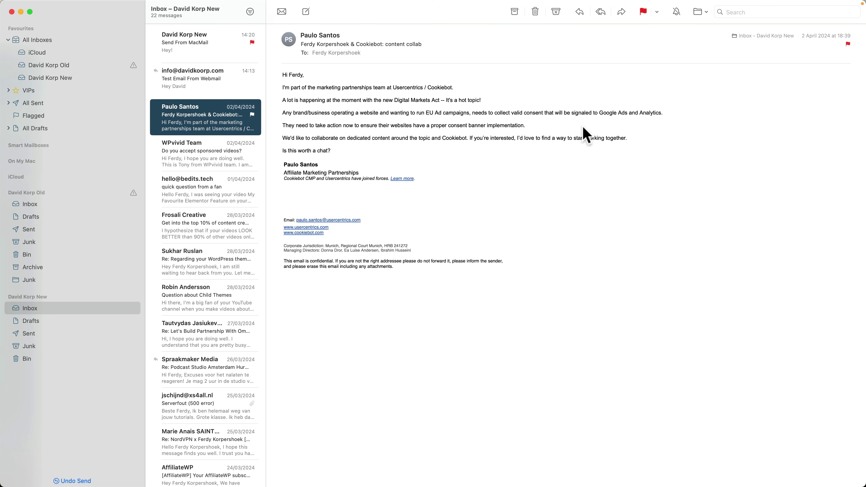
pyautogui.moveTo(489, 478)
pyautogui.click(372, 470)
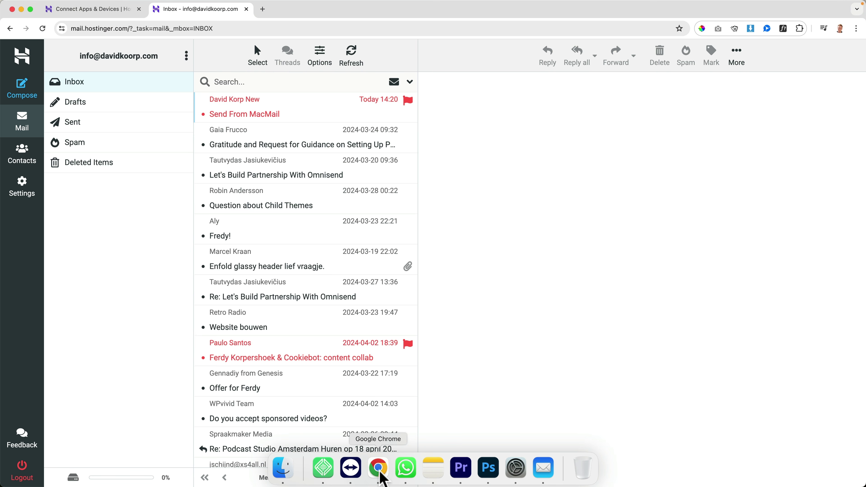
pyautogui.click(256, 115)
pyautogui.press('Delete')
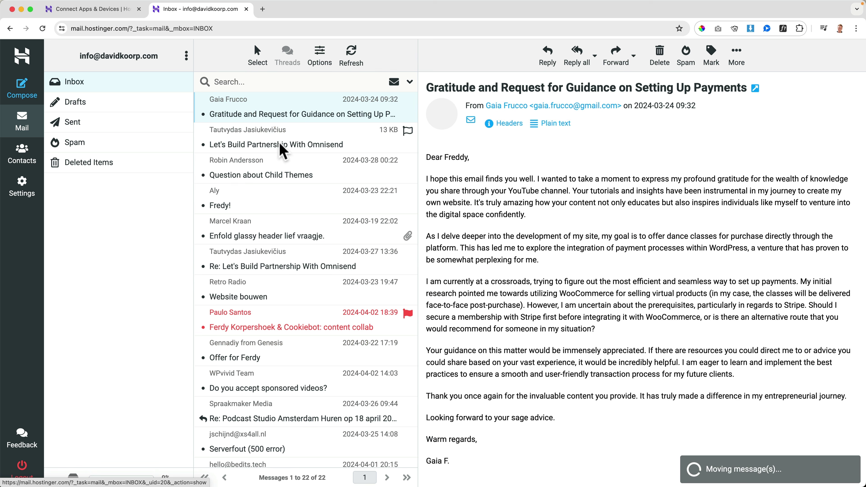
pyautogui.click(543, 468)
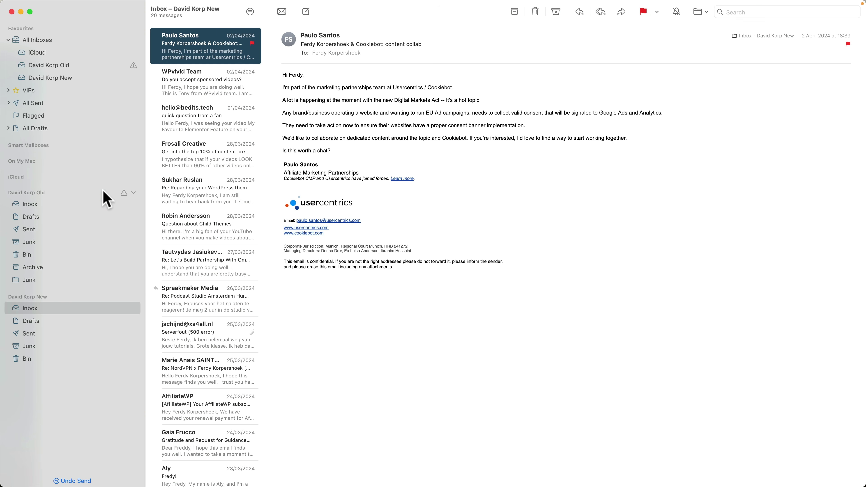
# Collapse the old account's mailboxes and take it out of the sidebar via Mail Settings > Accounts
pyautogui.click(133, 193)
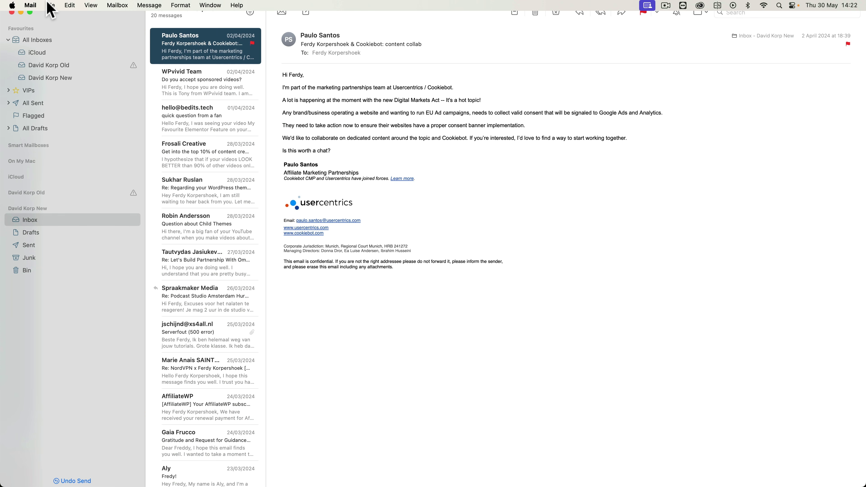
pyautogui.click(31, 6)
pyautogui.click(38, 34)
pyautogui.click(283, 190)
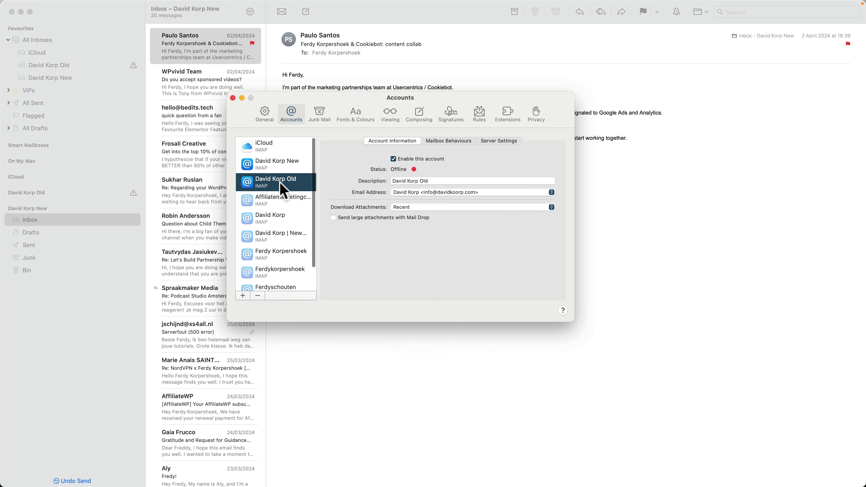
pyautogui.click(233, 98)
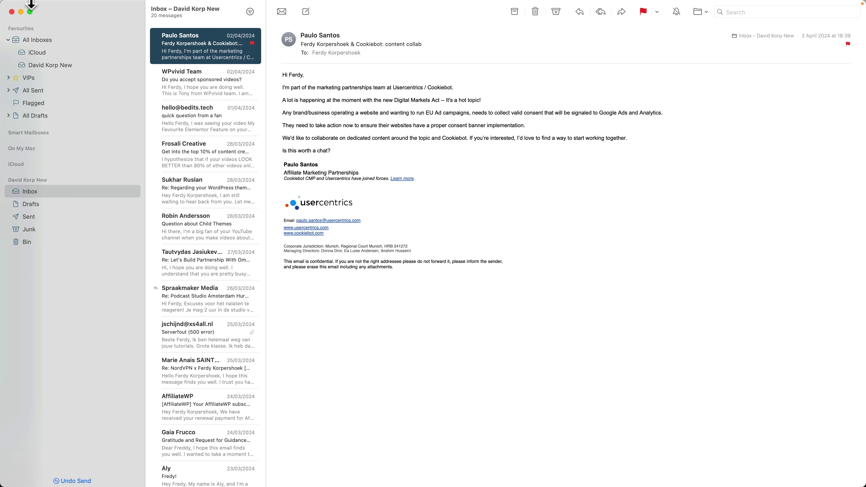
# Delete the word 'New' from the new account's Description in Mail Settings > Accounts
pyautogui.click(30, 5)
pyautogui.click(38, 33)
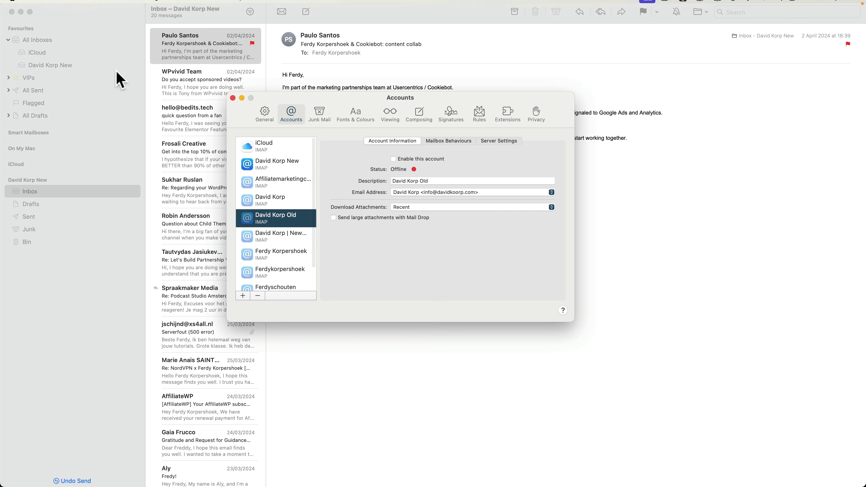
pyautogui.click(277, 165)
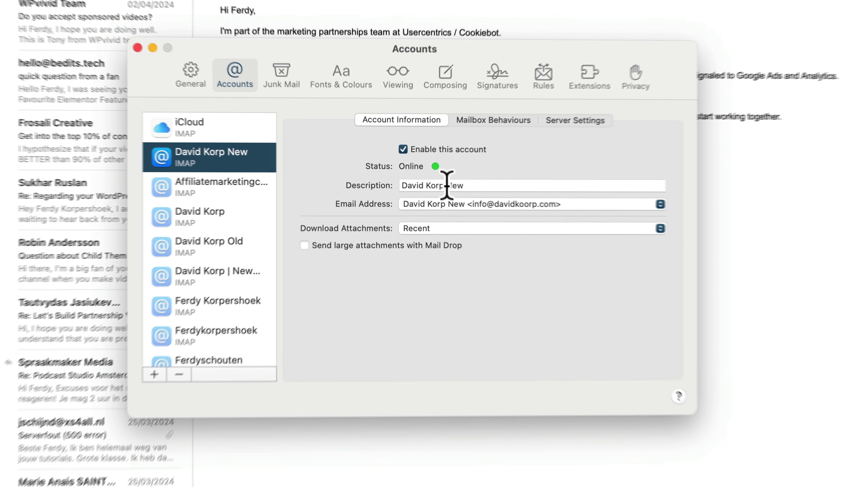
pyautogui.doubleClick(425, 181)
pyautogui.press('BackSpace')
pyautogui.press('BackSpace')
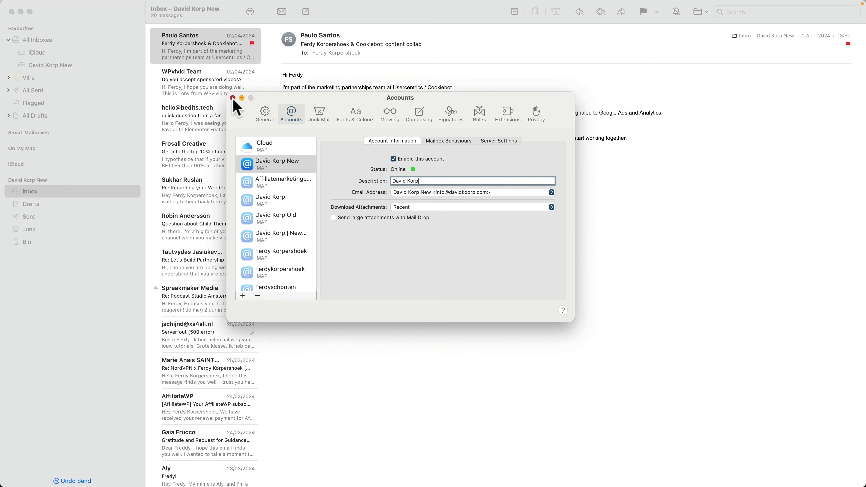
pyautogui.click(75, 14)
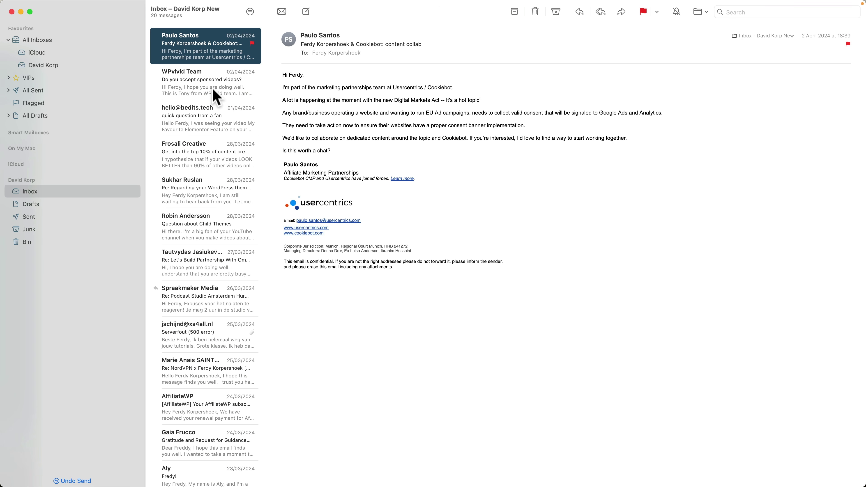
pyautogui.click(543, 129)
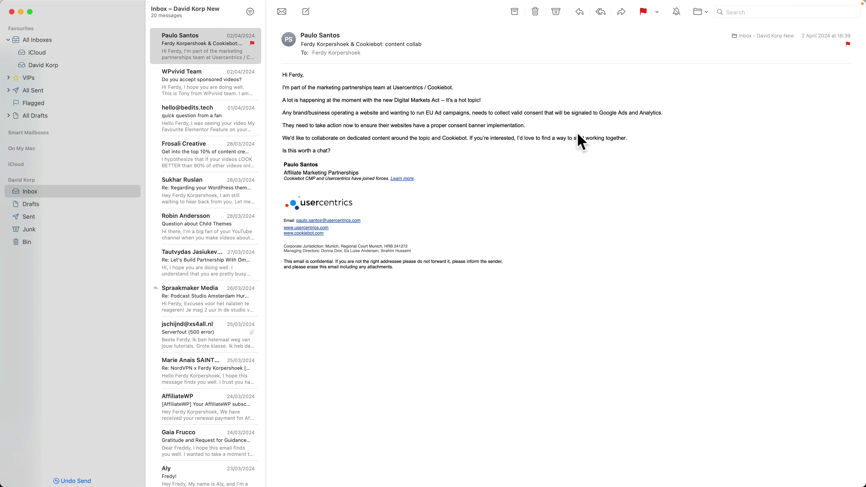